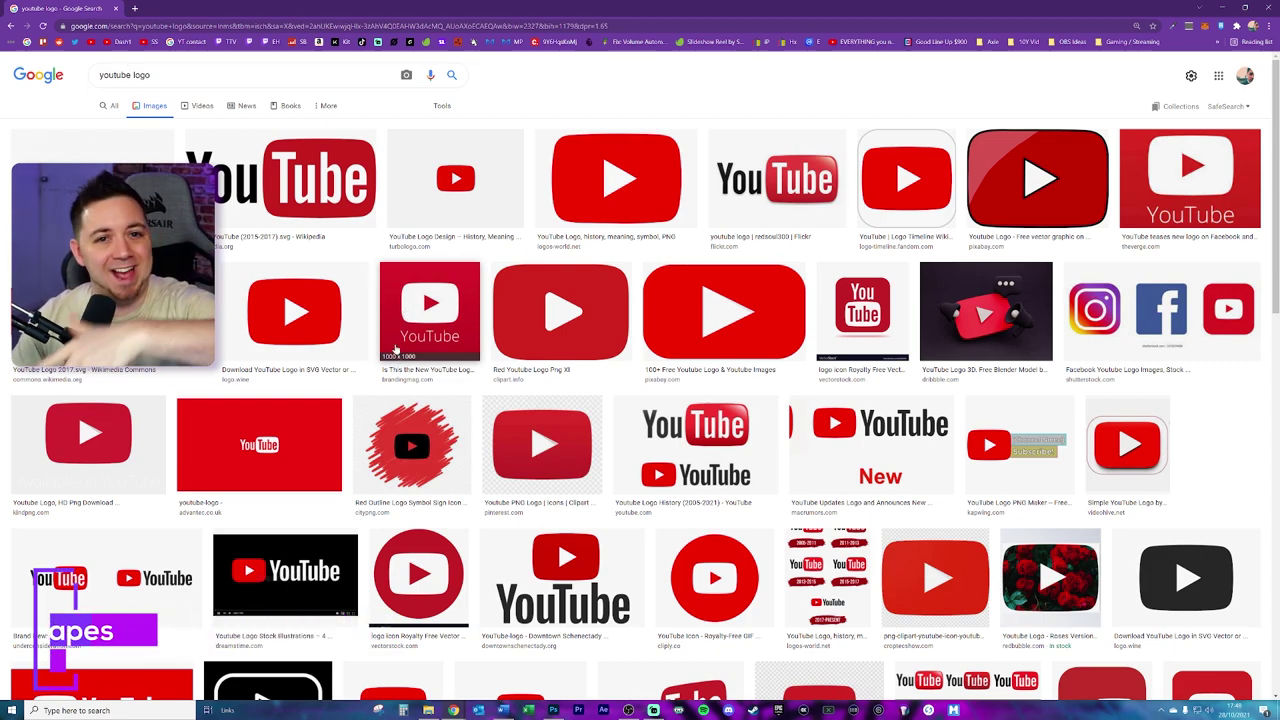
Open the YouTube logo image from logo.wine in the image results and copy it
{"action": "left_click", "coordinate": [293, 316]}
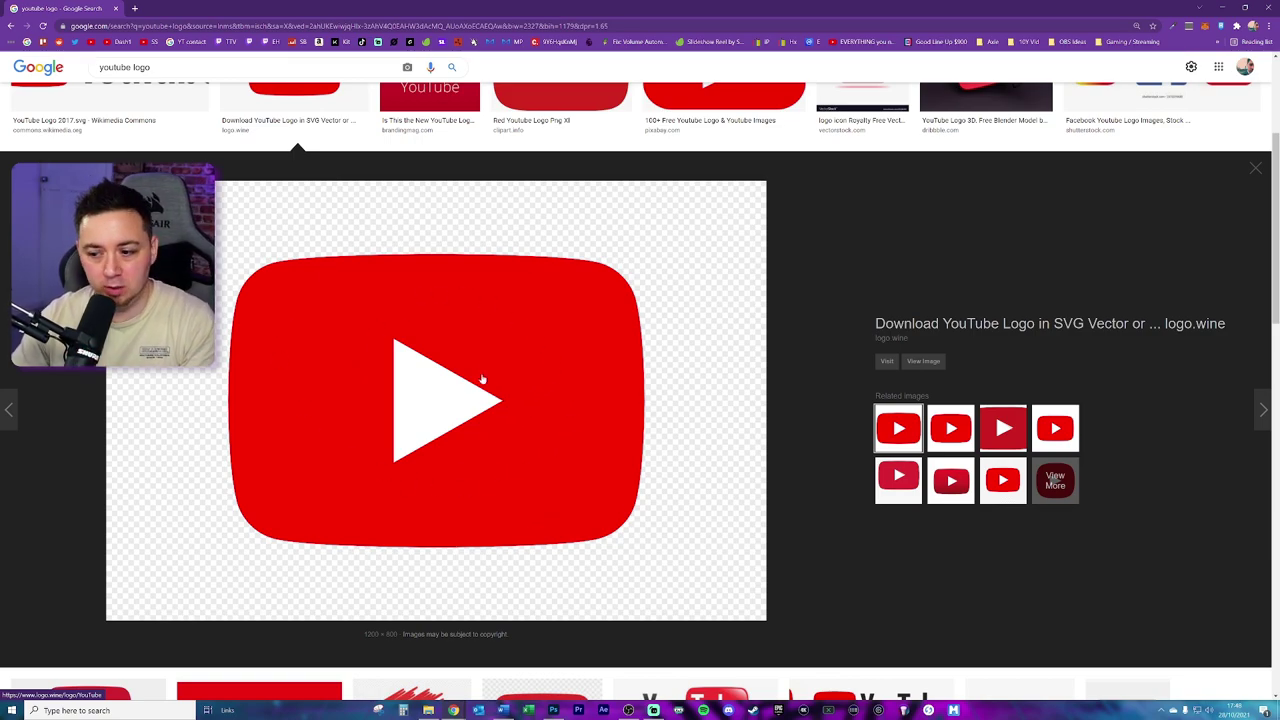
{"action": "right_click", "coordinate": [487, 322]}
{"action": "left_click", "coordinate": [530, 436]}
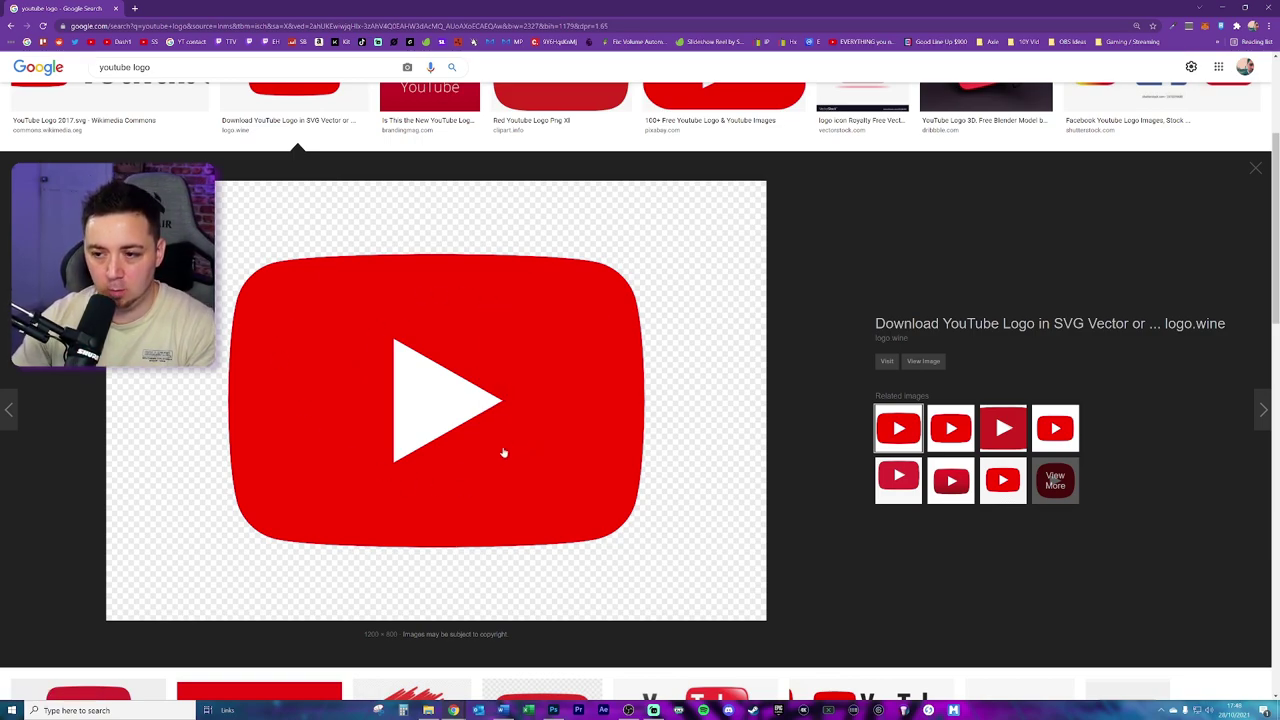
{"action": "scroll", "coordinate": [470, 430], "scroll_direction": "up", "scroll_amount": 2}
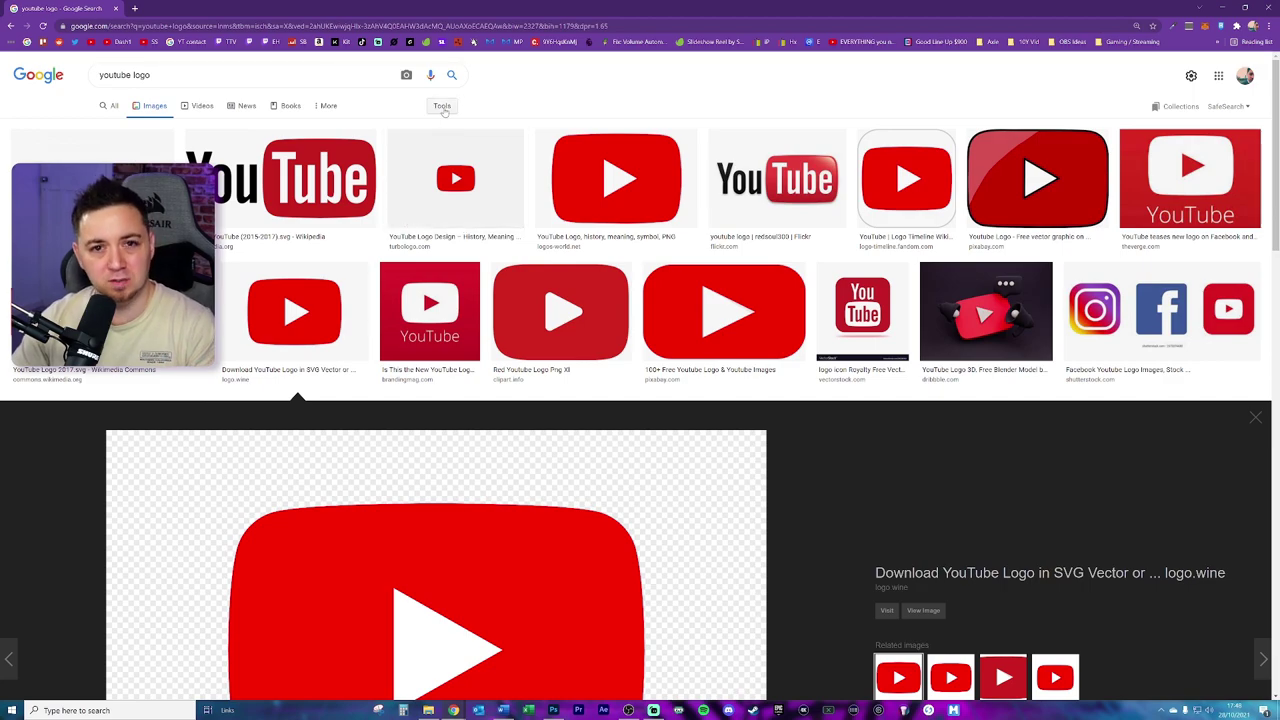
{"action": "left_click", "coordinate": [444, 111]}
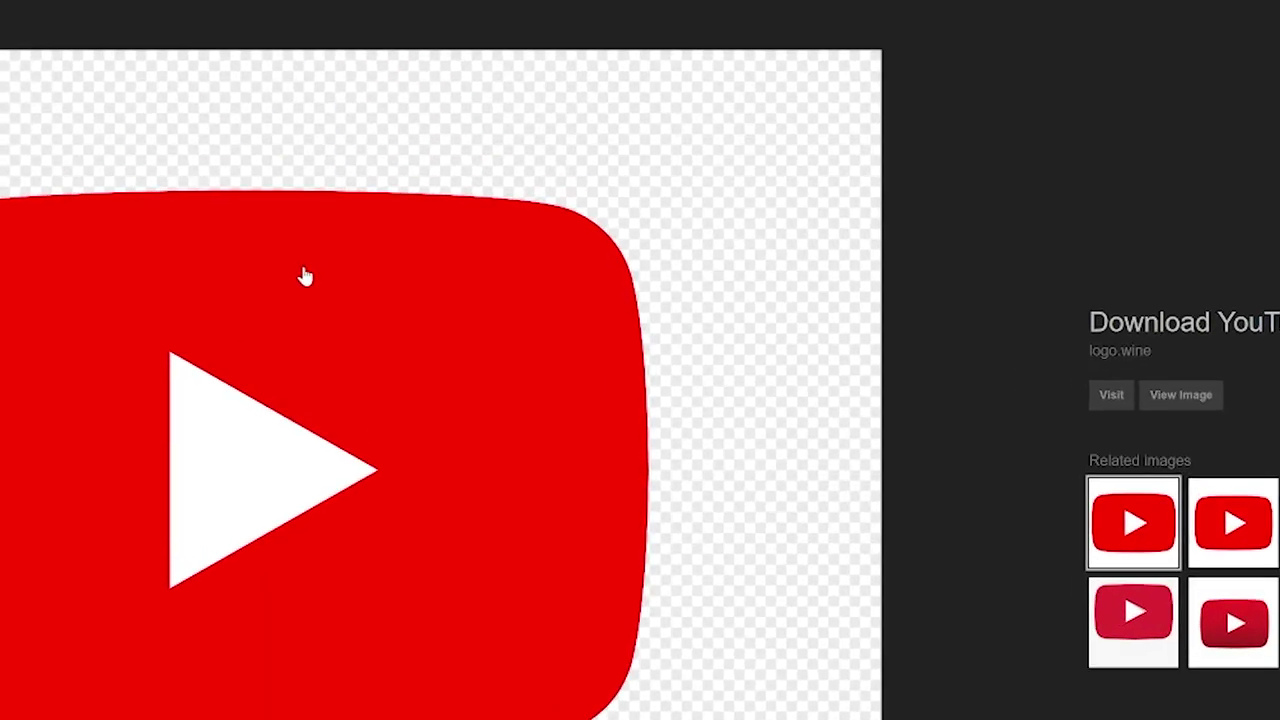
{"action": "right_click", "coordinate": [464, 561]}
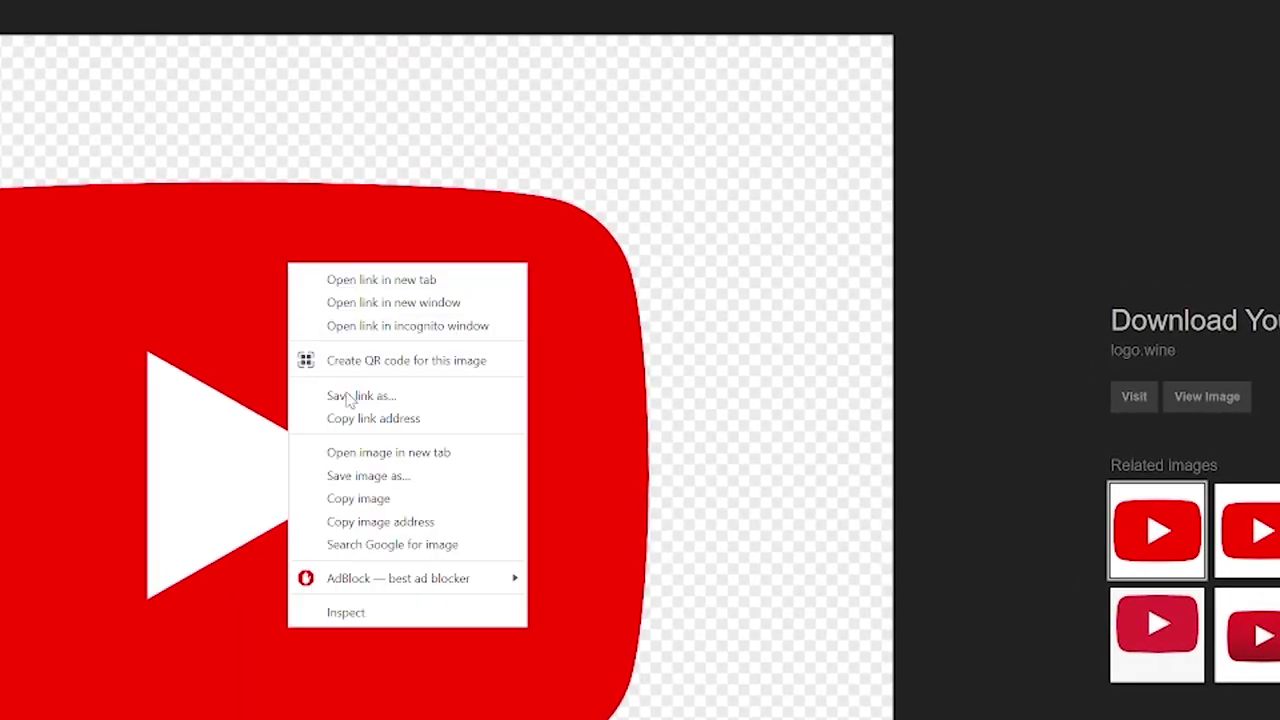
{"action": "left_click", "coordinate": [488, 677]}
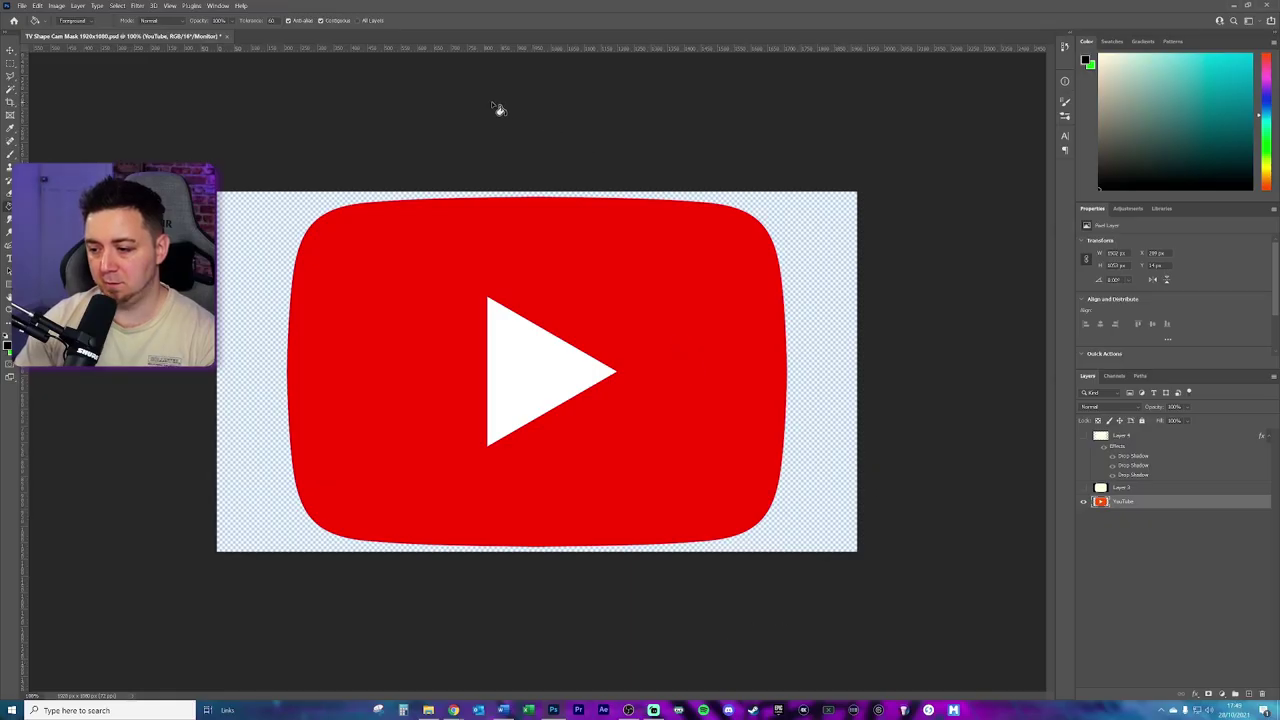
In Photoshop, paste the copied logo as the bottom layer in place of the YouTube layer and enlarge it to cover the canvas
{"action": "left_click", "coordinate": [1125, 540]}
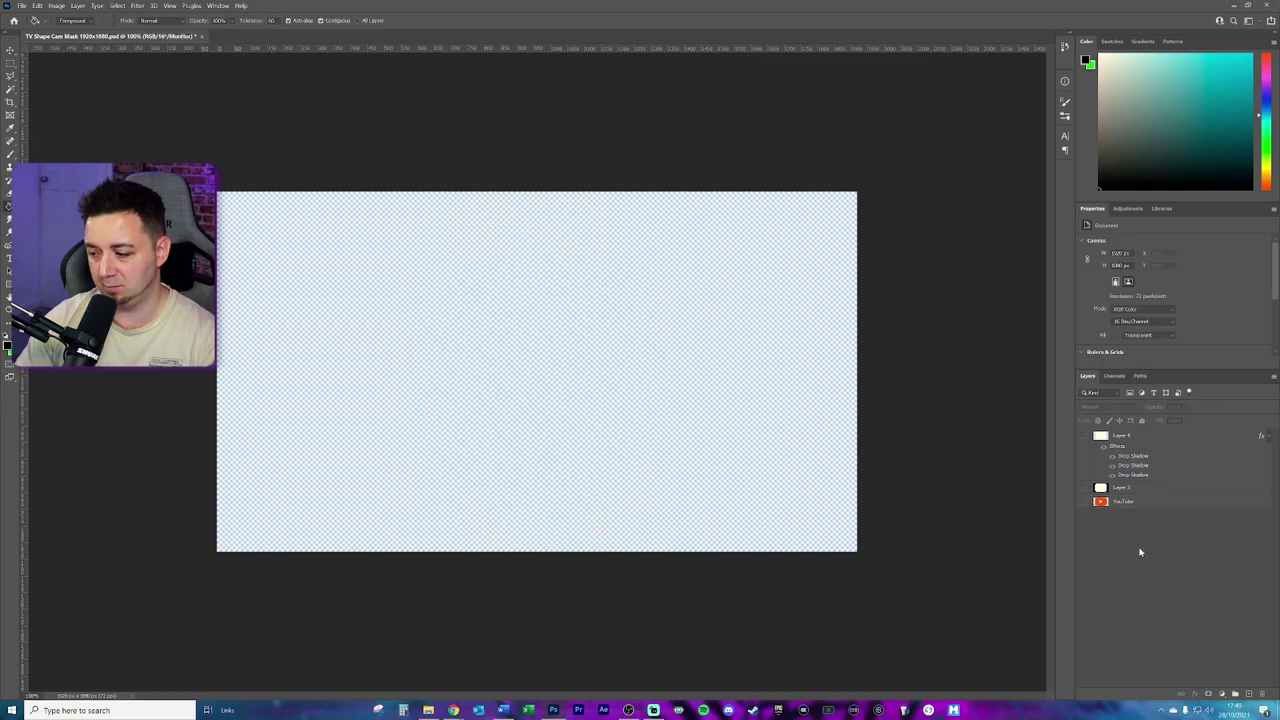
{"action": "key", "text": "ctrl+z"}
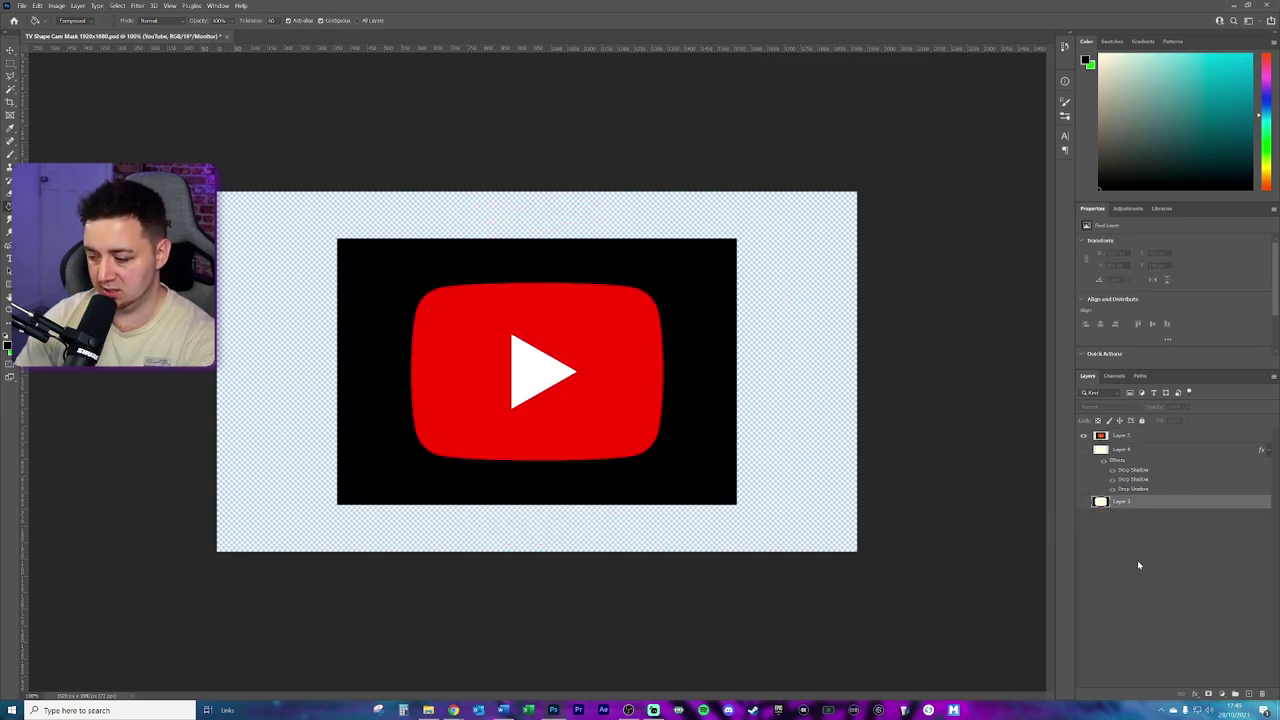
{"action": "left_click_drag", "start_coordinate": [1125, 438], "coordinate": [1136, 514]}
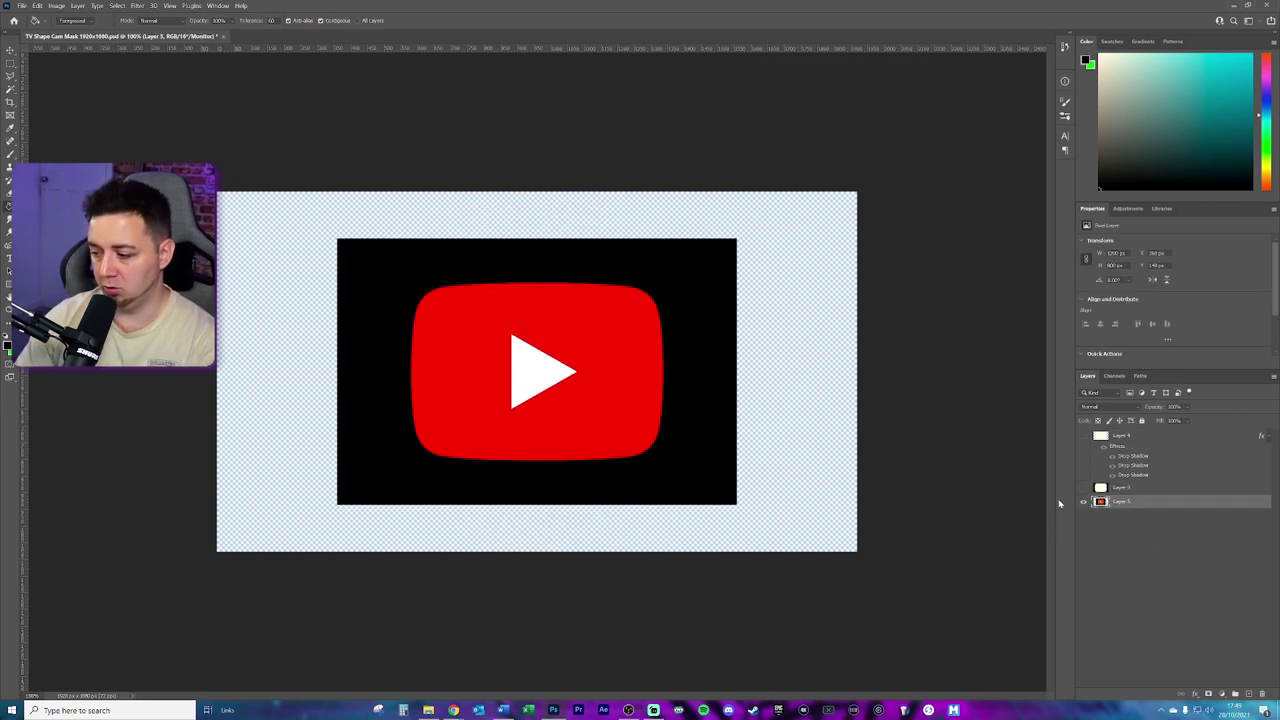
{"action": "key", "text": "ctrl+t"}
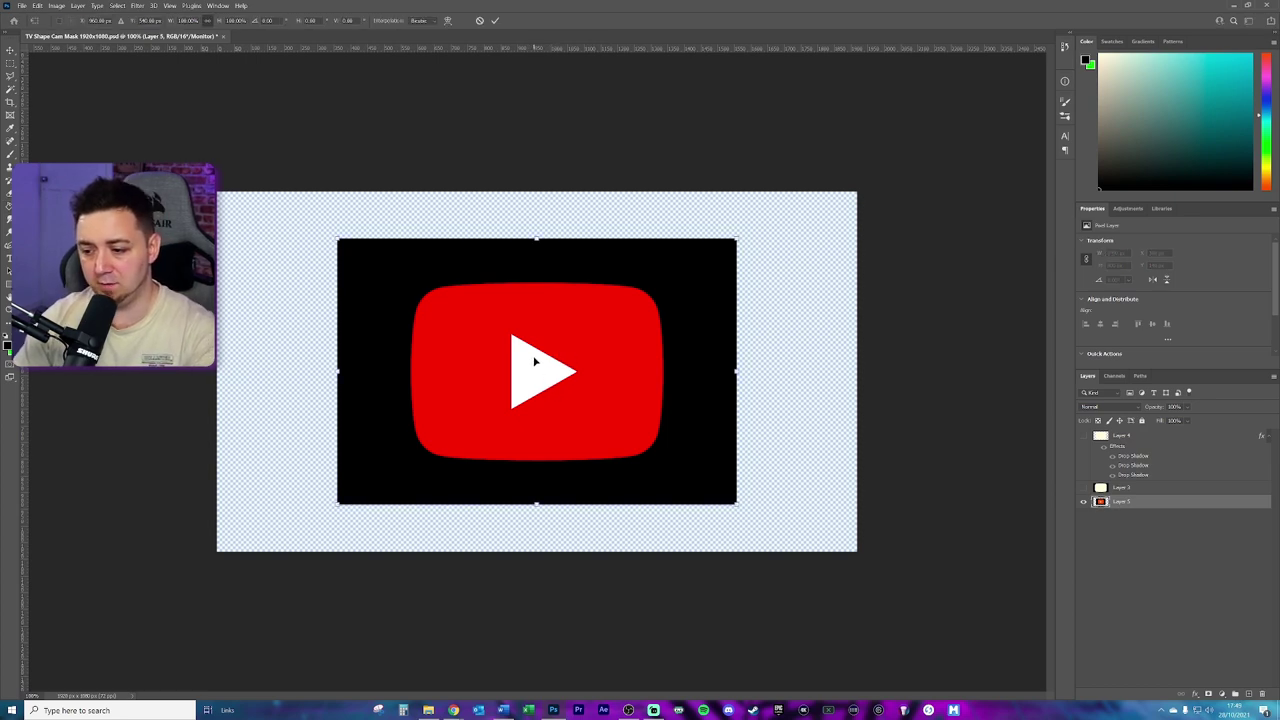
{"action": "left_click_drag", "start_coordinate": [338, 239], "coordinate": [255, 184]}
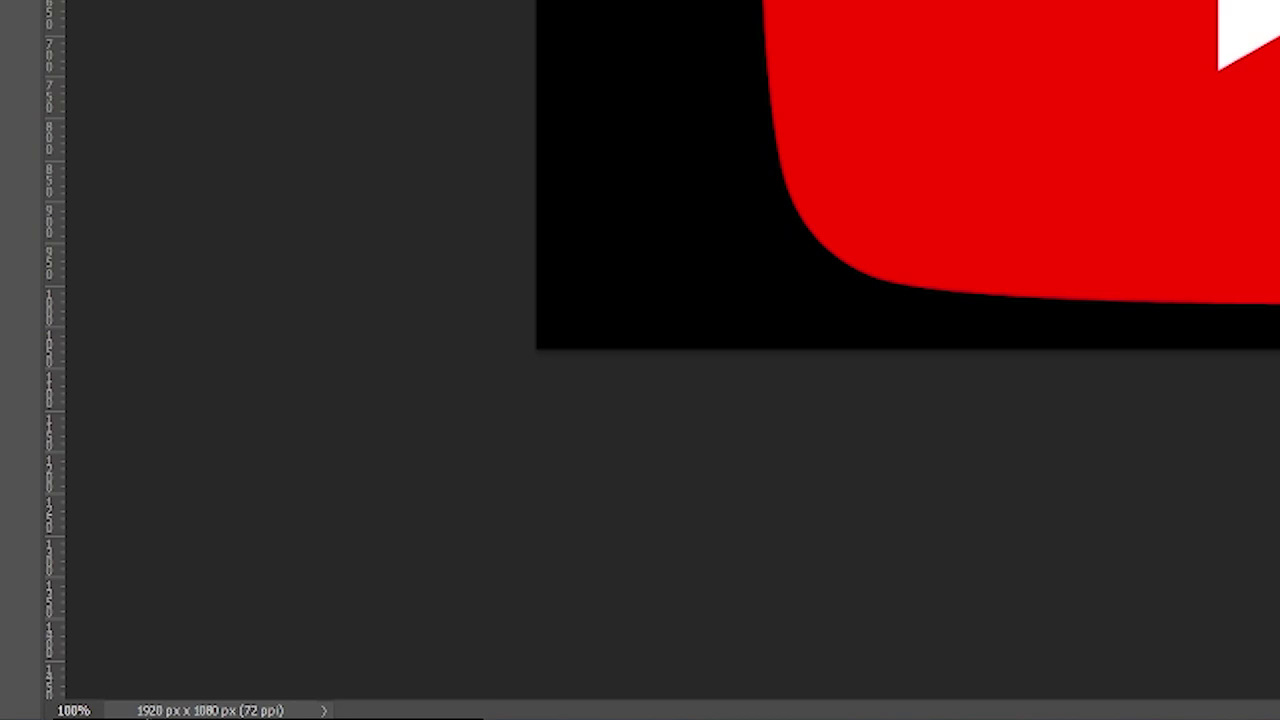
Examine the width, height and resolution settings for a new document, without creating one
{"action": "left_click", "coordinate": [21, 5]}
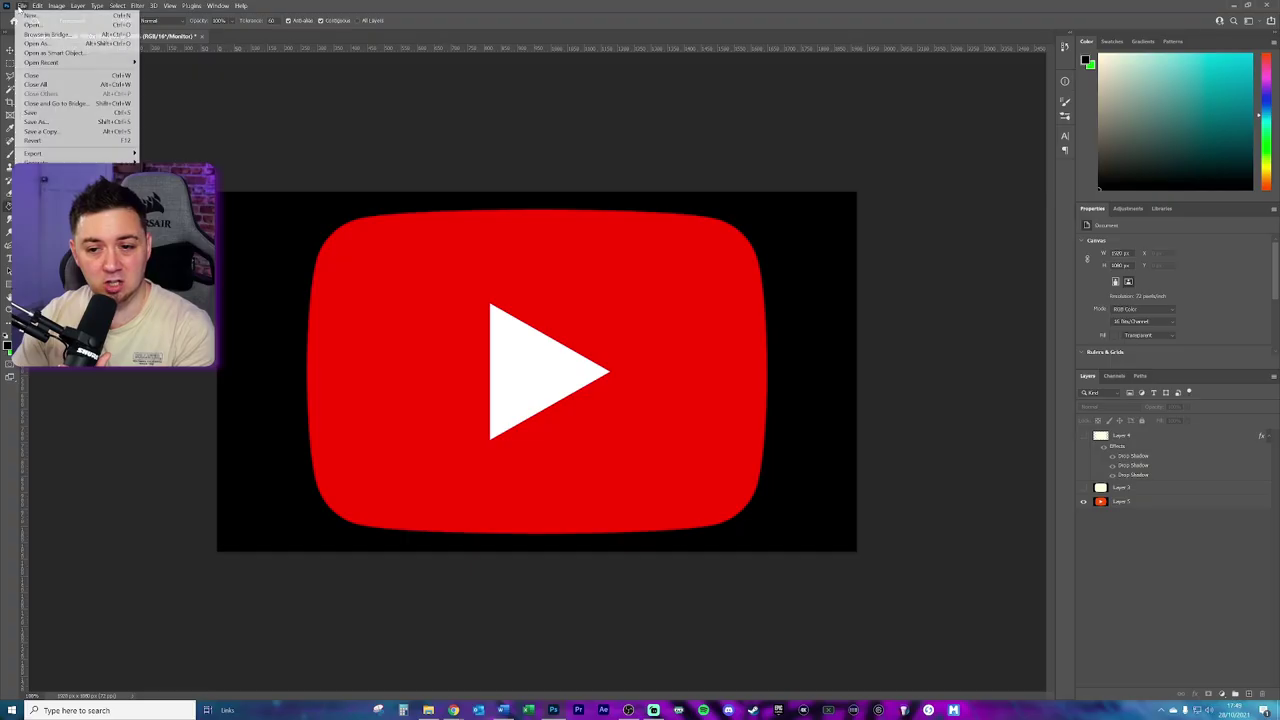
{"action": "left_click", "coordinate": [40, 22]}
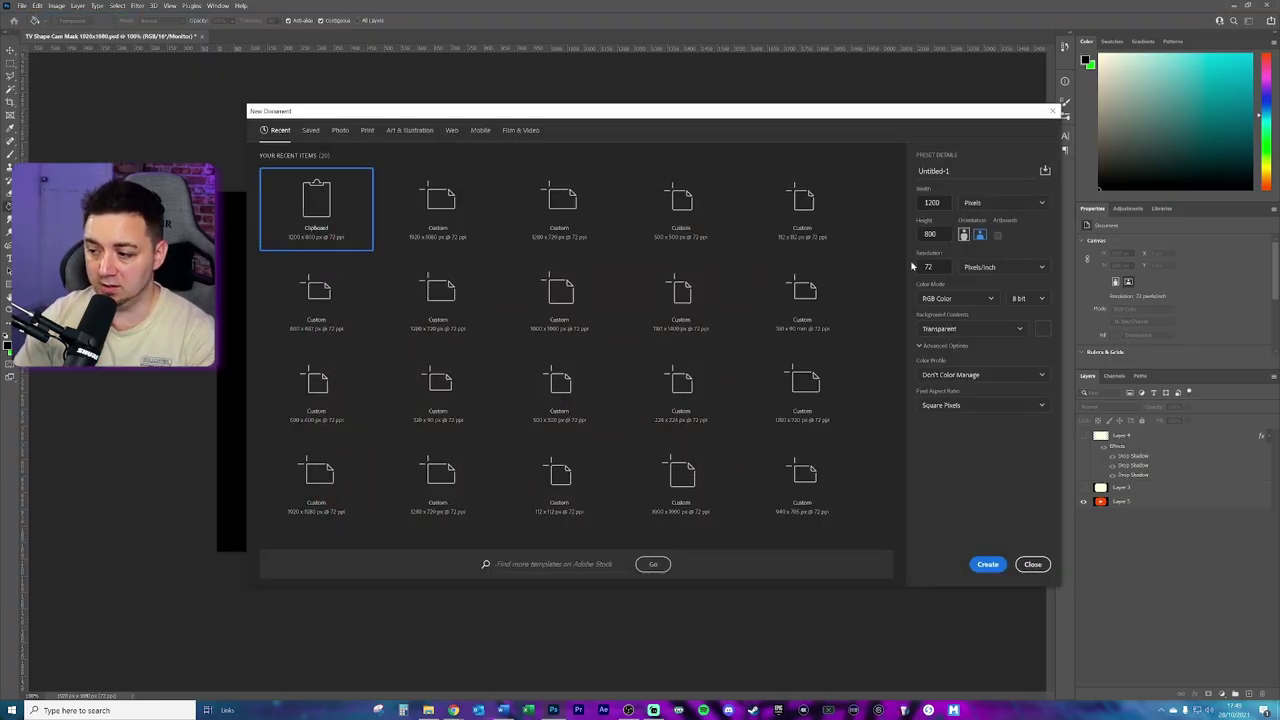
{"action": "key", "text": "Tab"}
{"action": "key", "text": "Tab"}
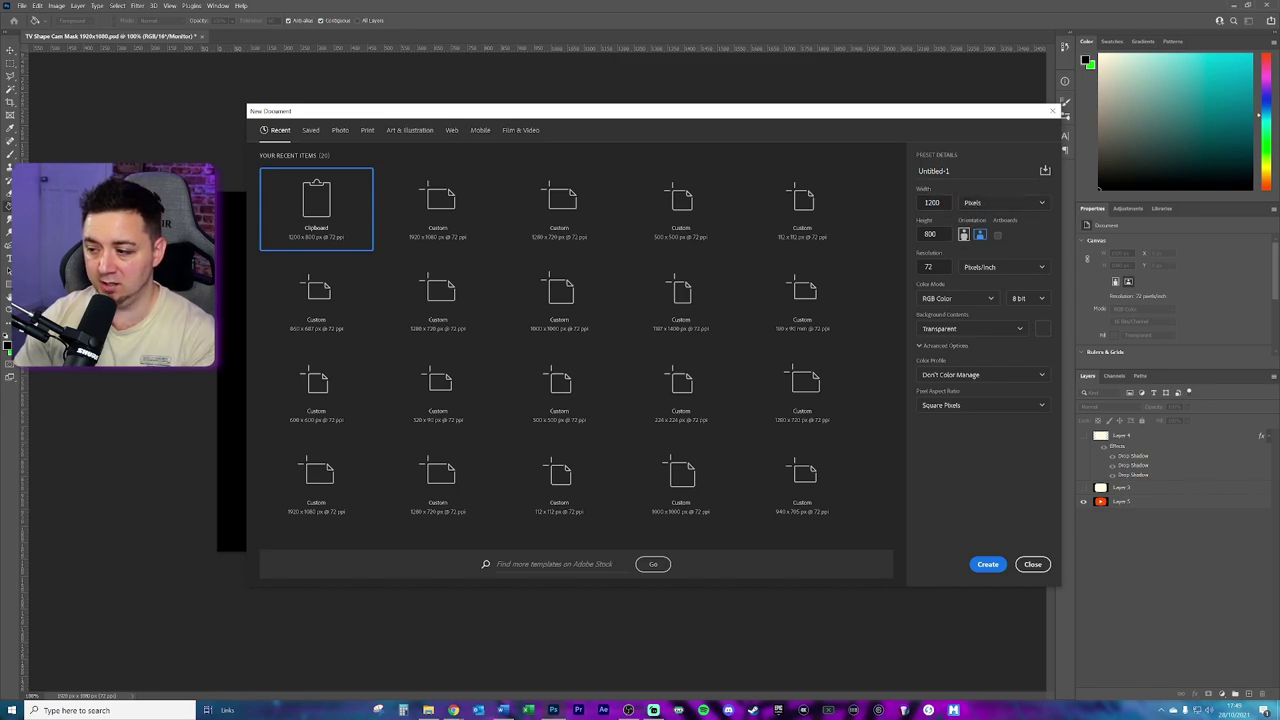
{"action": "left_click", "coordinate": [1052, 110]}
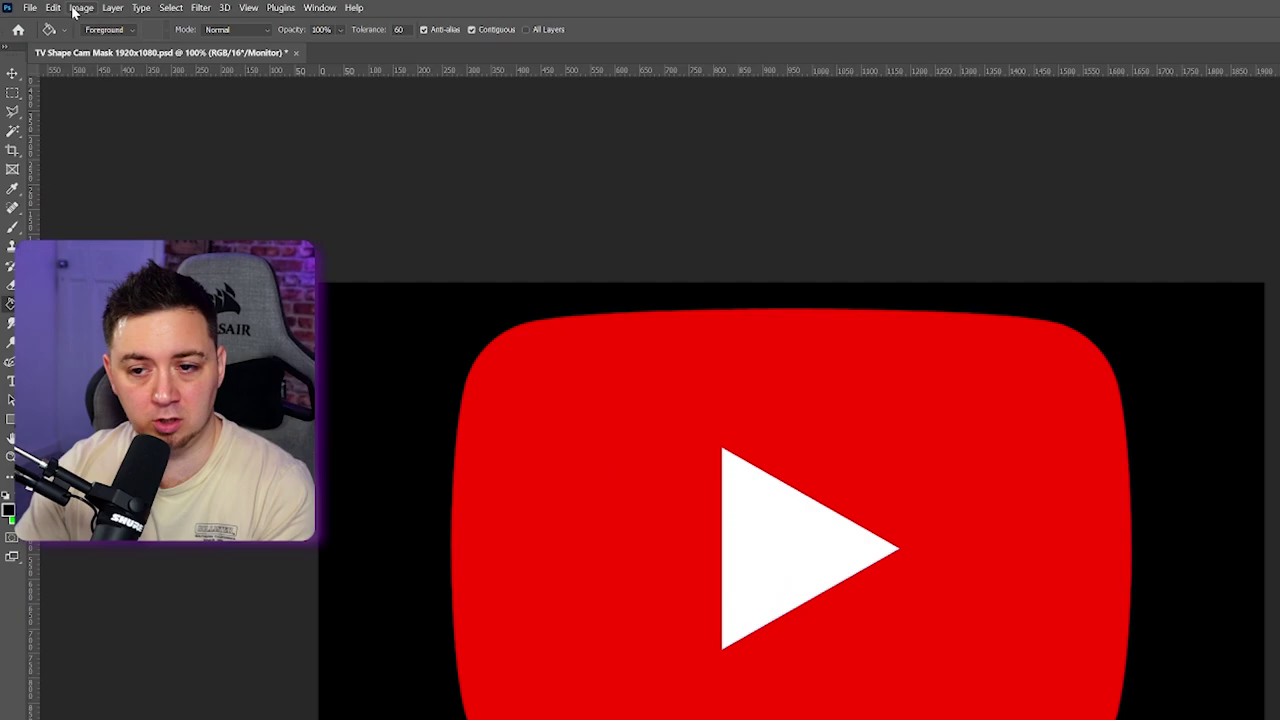
Check the current document's pixel width and height in Image Size
{"action": "left_click", "coordinate": [56, 6]}
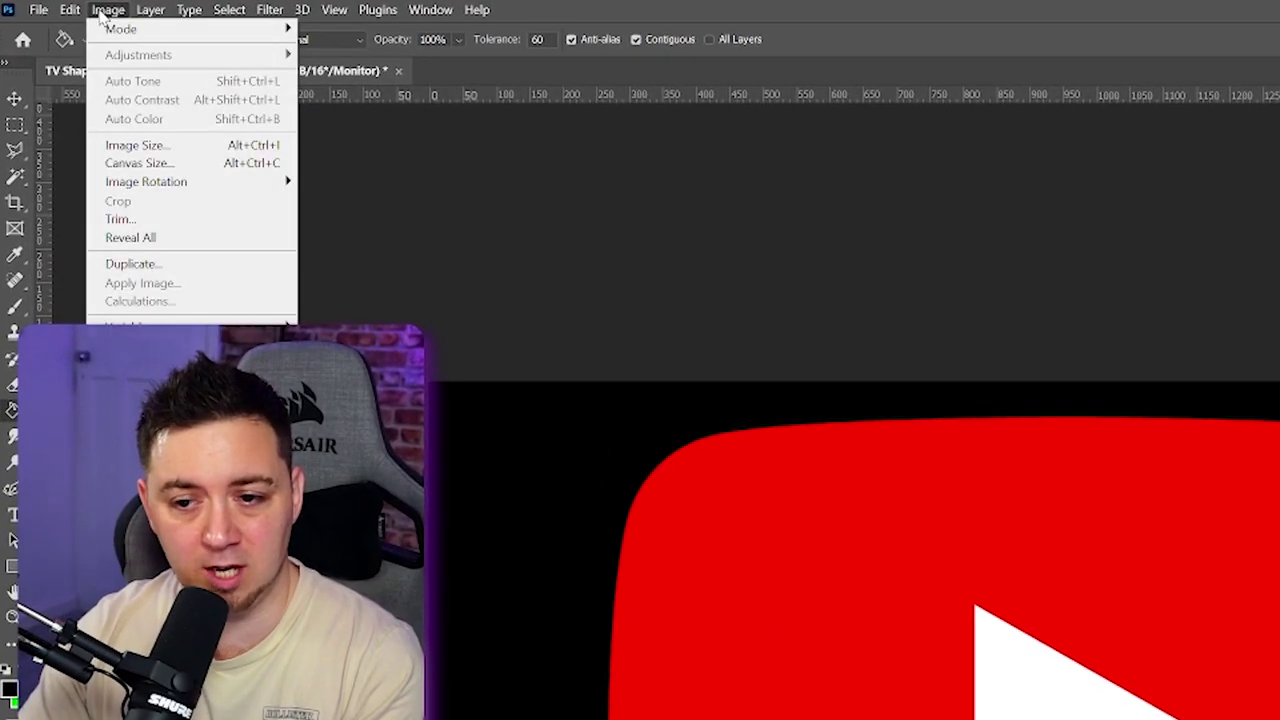
{"action": "left_click", "coordinate": [147, 147]}
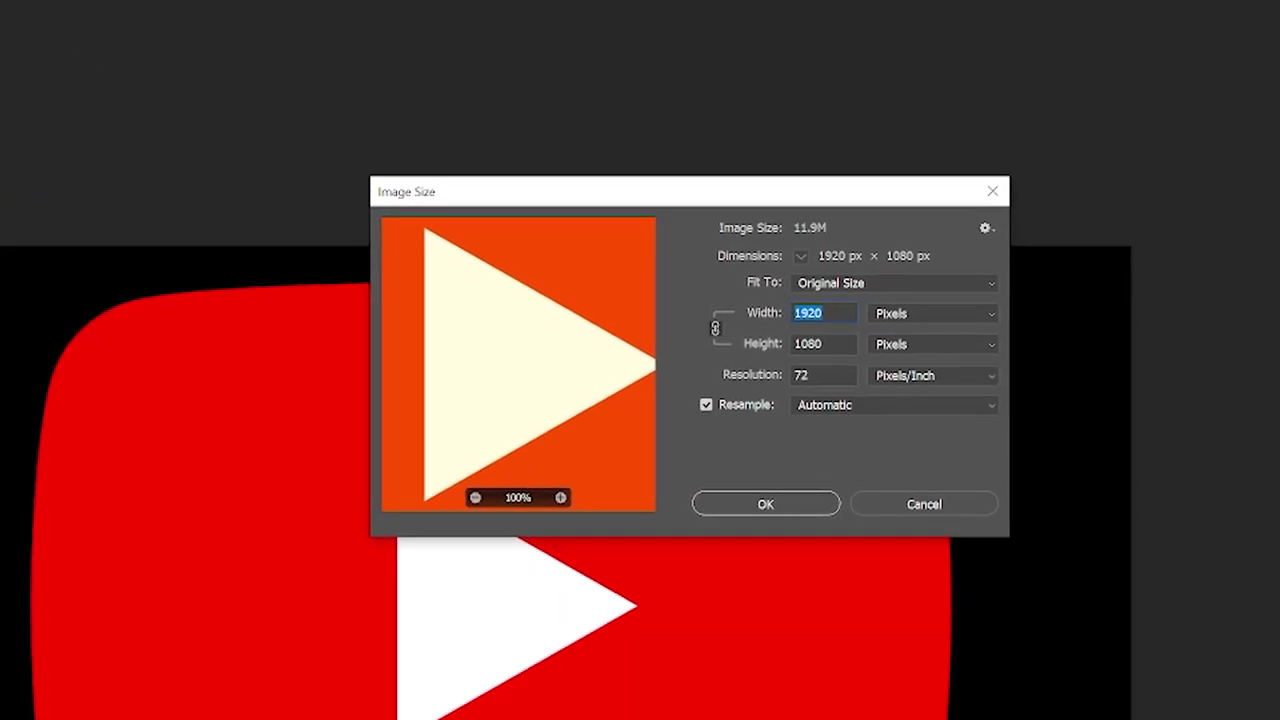
{"action": "left_click", "coordinate": [958, 188]}
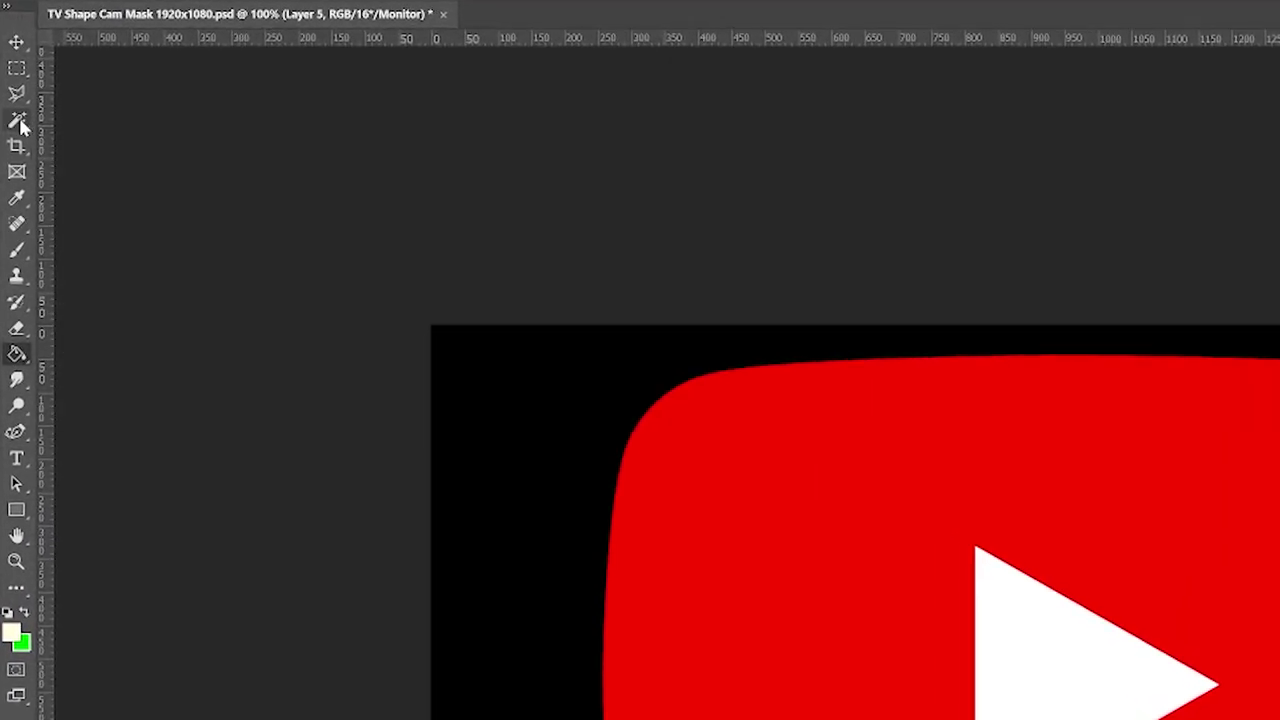
{"action": "left_click", "coordinate": [18, 122]}
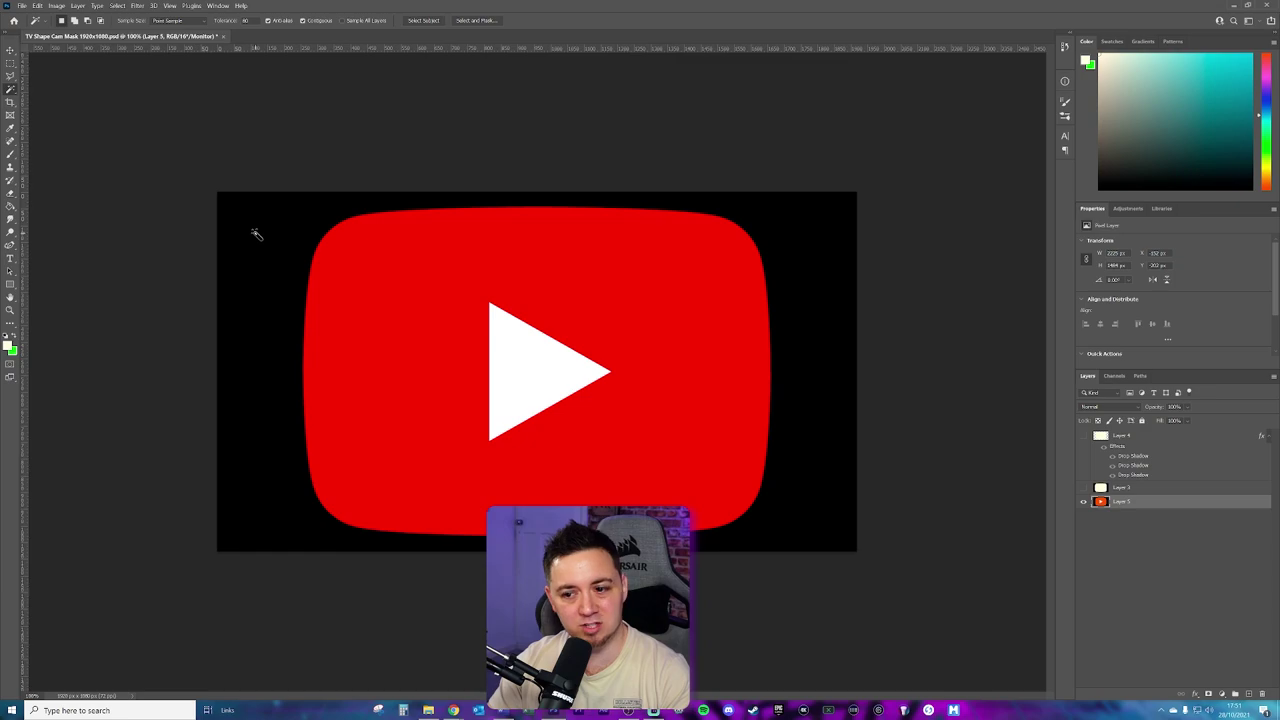
{"action": "left_click", "coordinate": [268, 330]}
{"action": "right_click", "coordinate": [269, 266]}
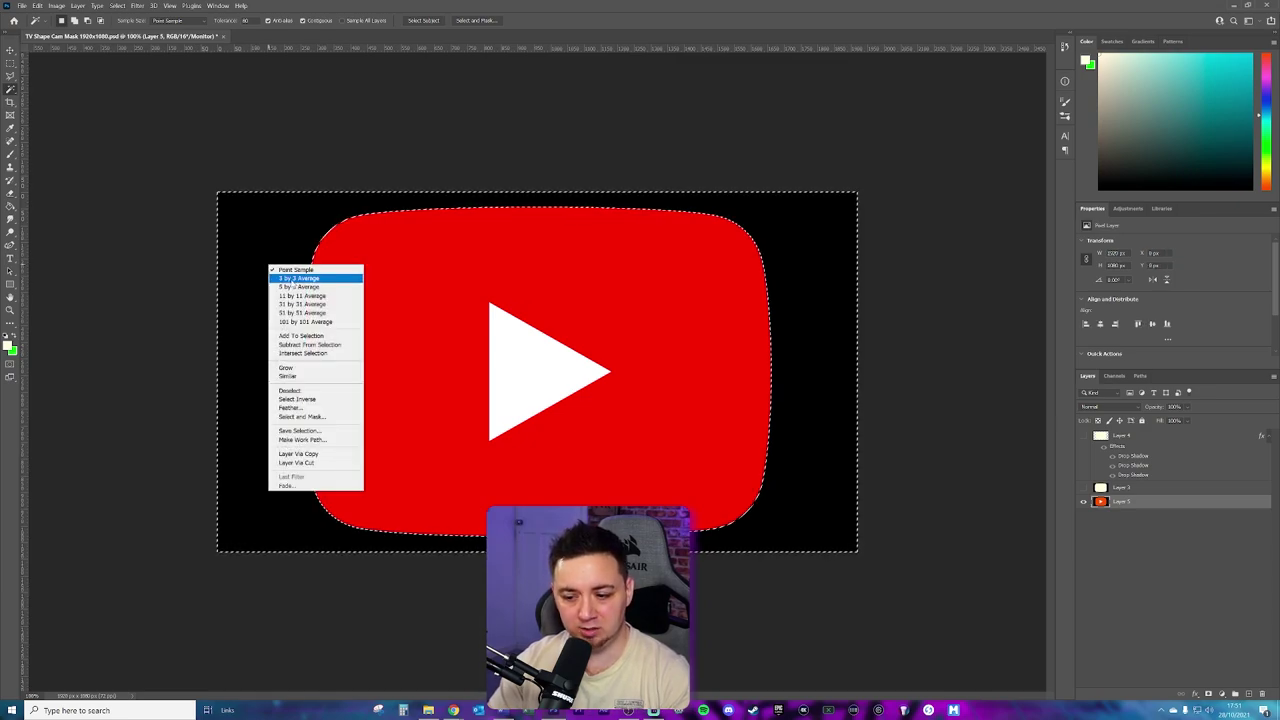
{"action": "left_click", "coordinate": [317, 399]}
{"action": "key", "text": "Delete"}
{"action": "key", "text": "ctrl+d"}
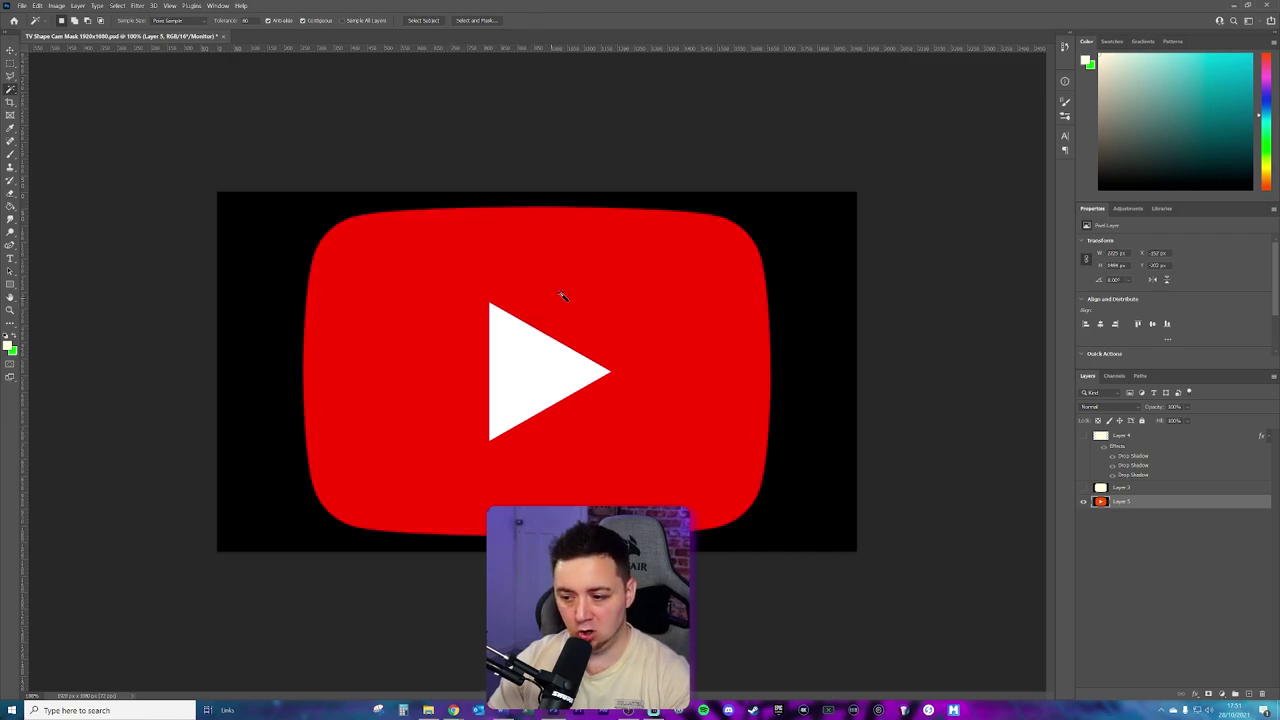
Select the red logo shape together with its white play triangle using the Magic Wand, and delete the selected area from Layer 5
{"action": "left_click", "coordinate": [563, 296]}
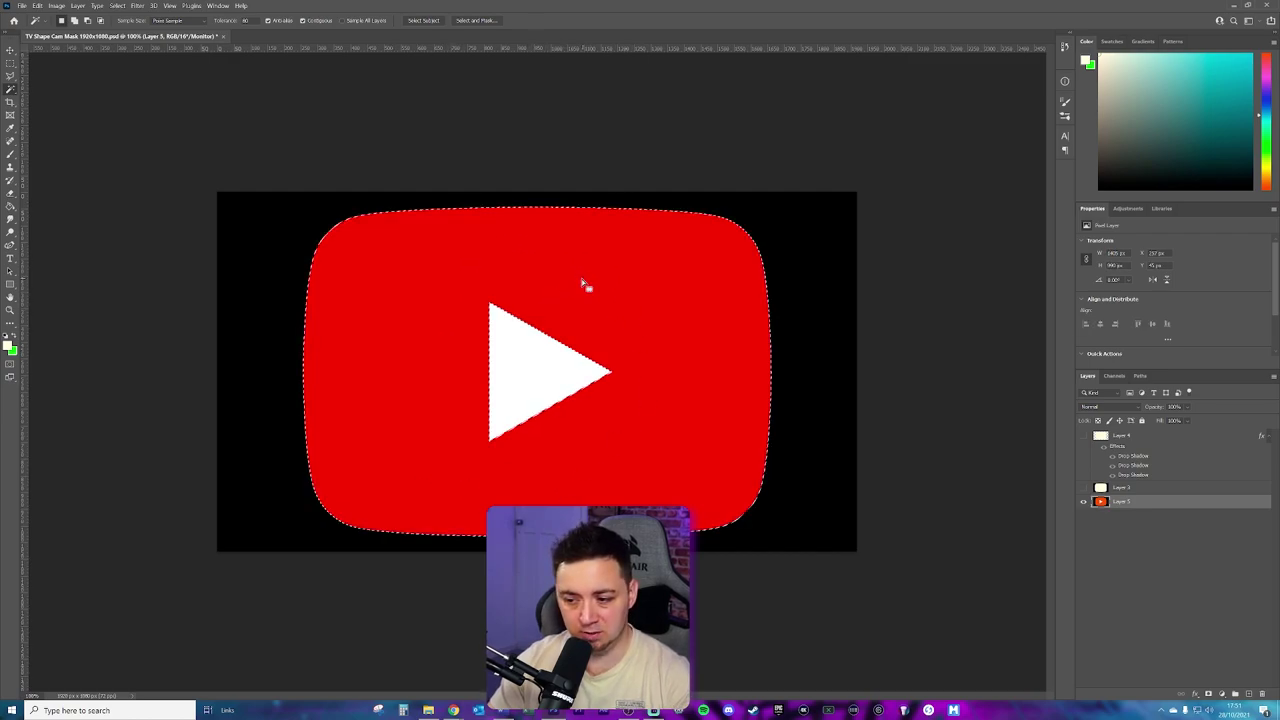
{"action": "left_click", "coordinate": [525, 374], "text": "shift"}
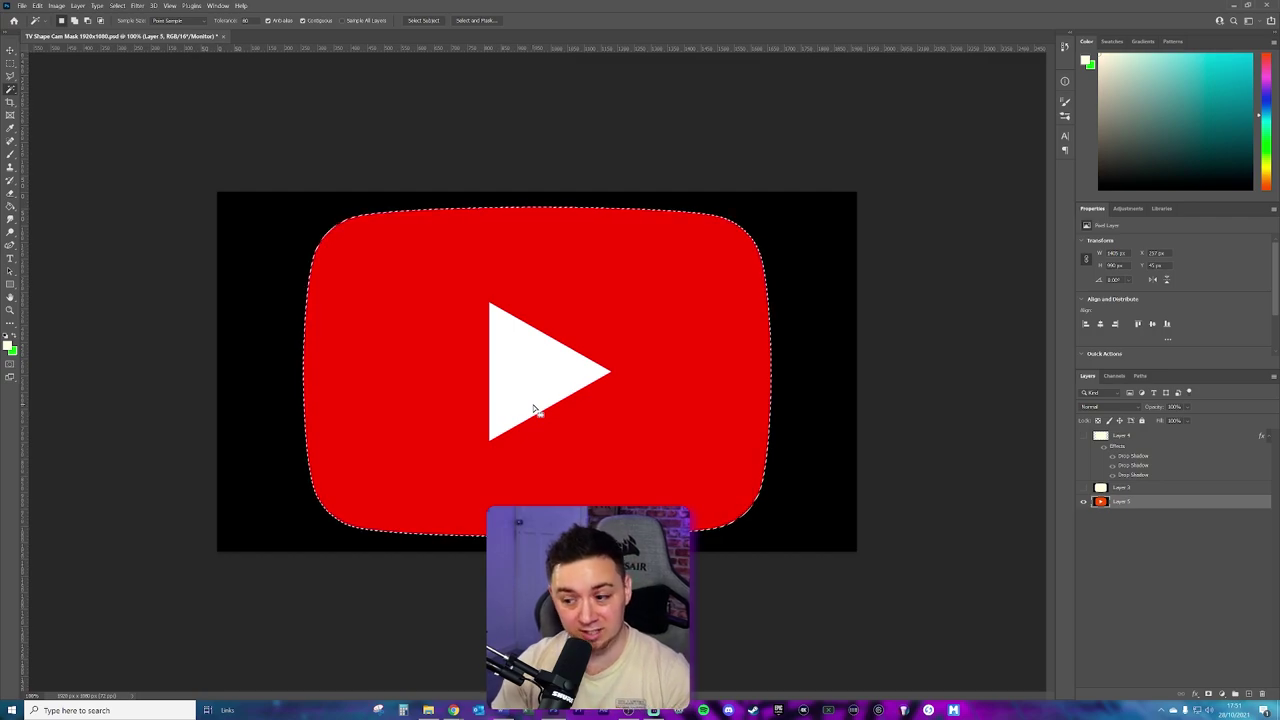
{"action": "key", "text": "Delete"}
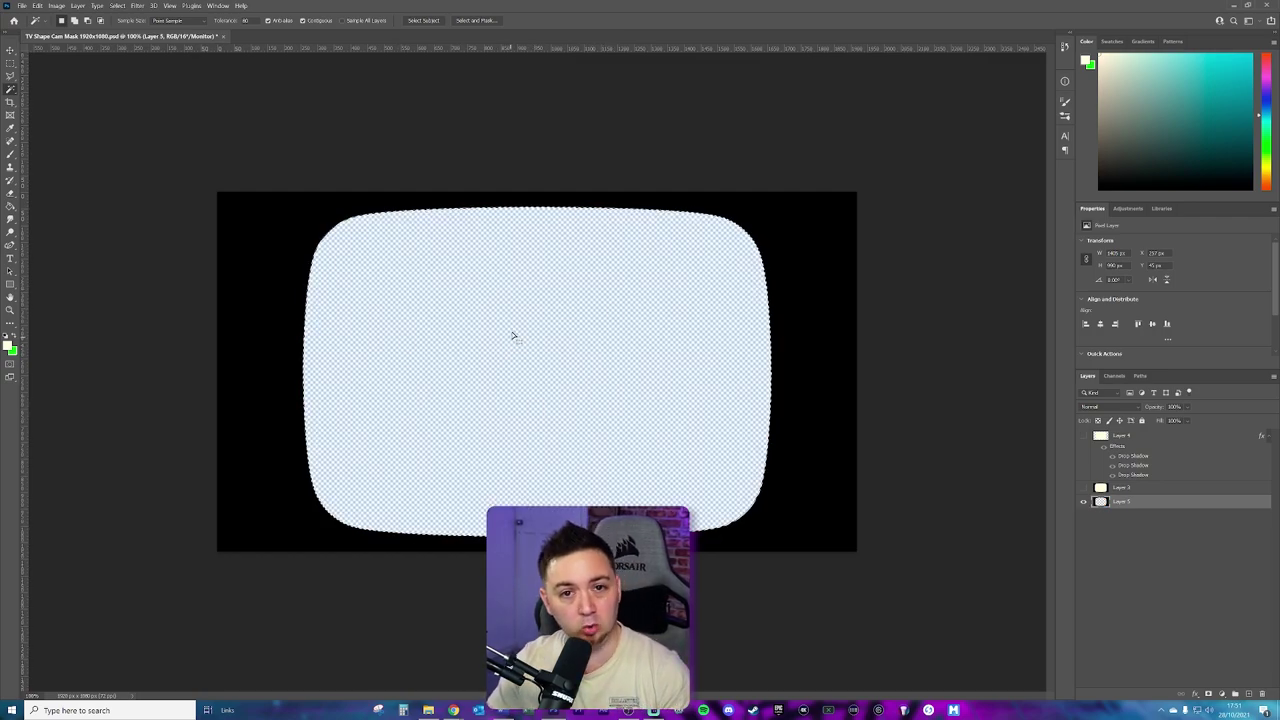
{"action": "left_click", "coordinate": [920, 443]}
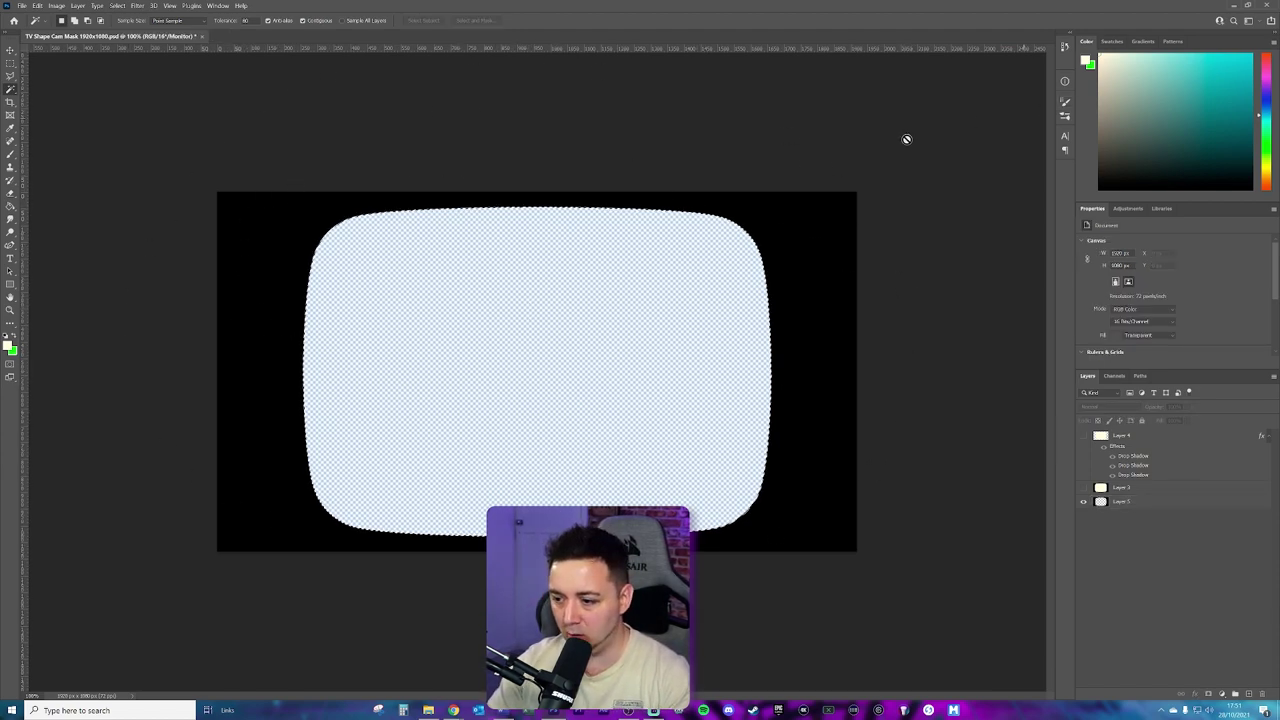
Fill the emptied rounded selection on Layer 5 with white using the Paint Bucket
{"action": "key", "text": "g"}
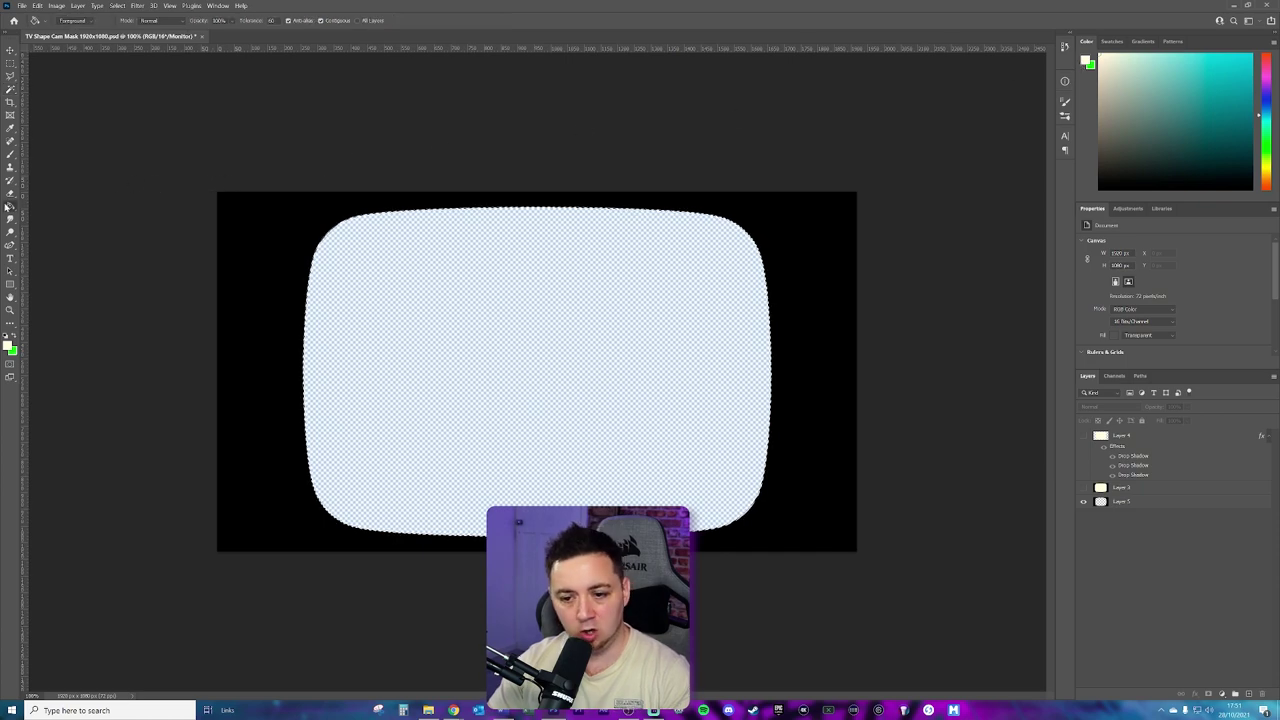
{"action": "left_click", "coordinate": [7, 343]}
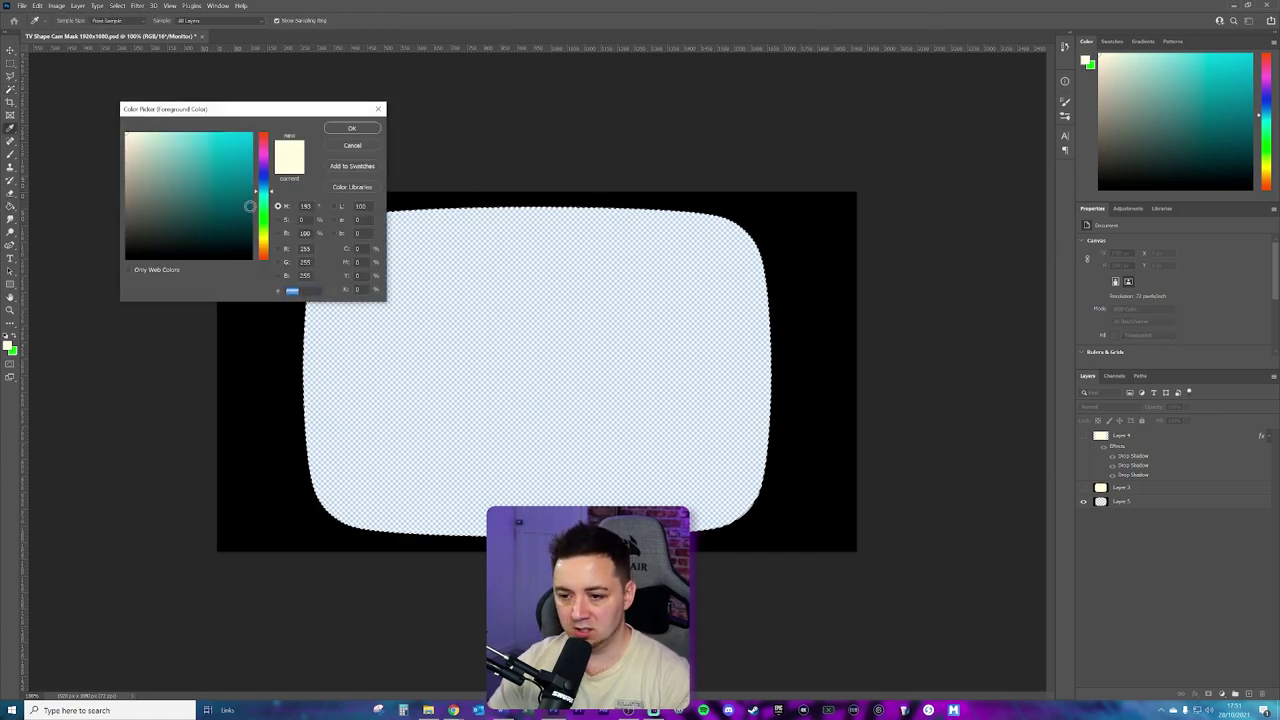
{"action": "left_click", "coordinate": [351, 128]}
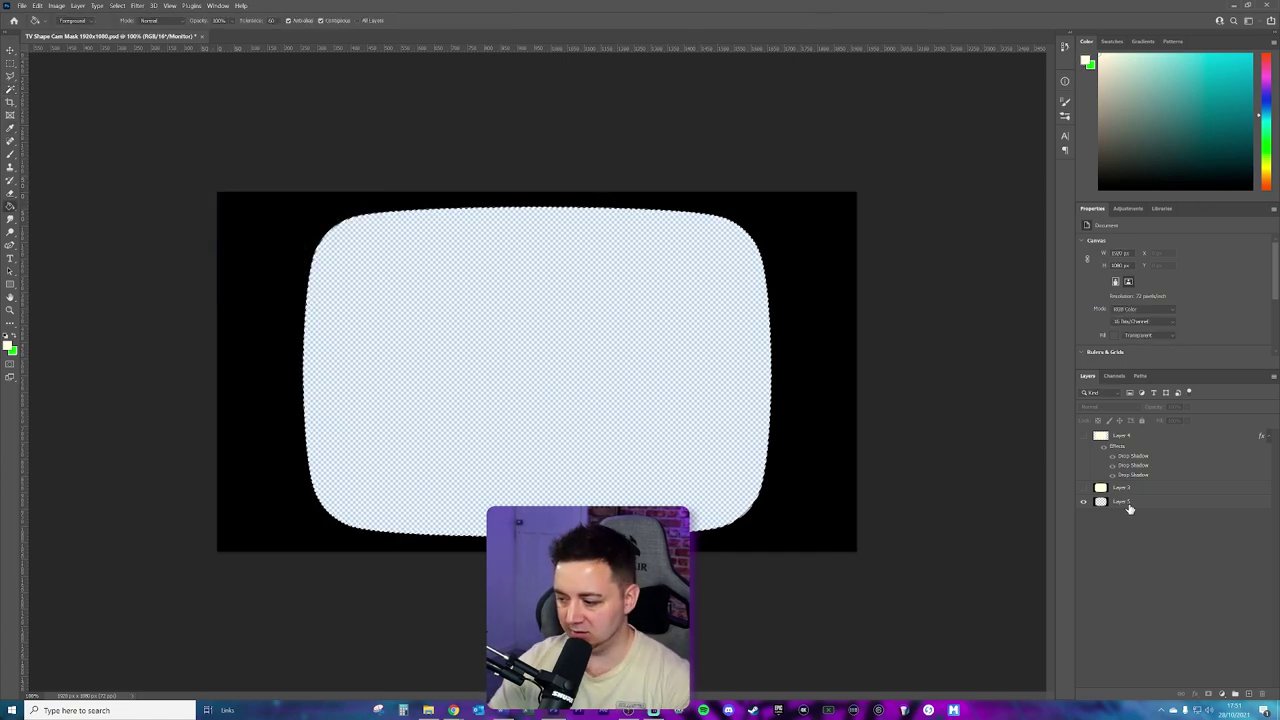
{"action": "left_click", "coordinate": [1106, 501]}
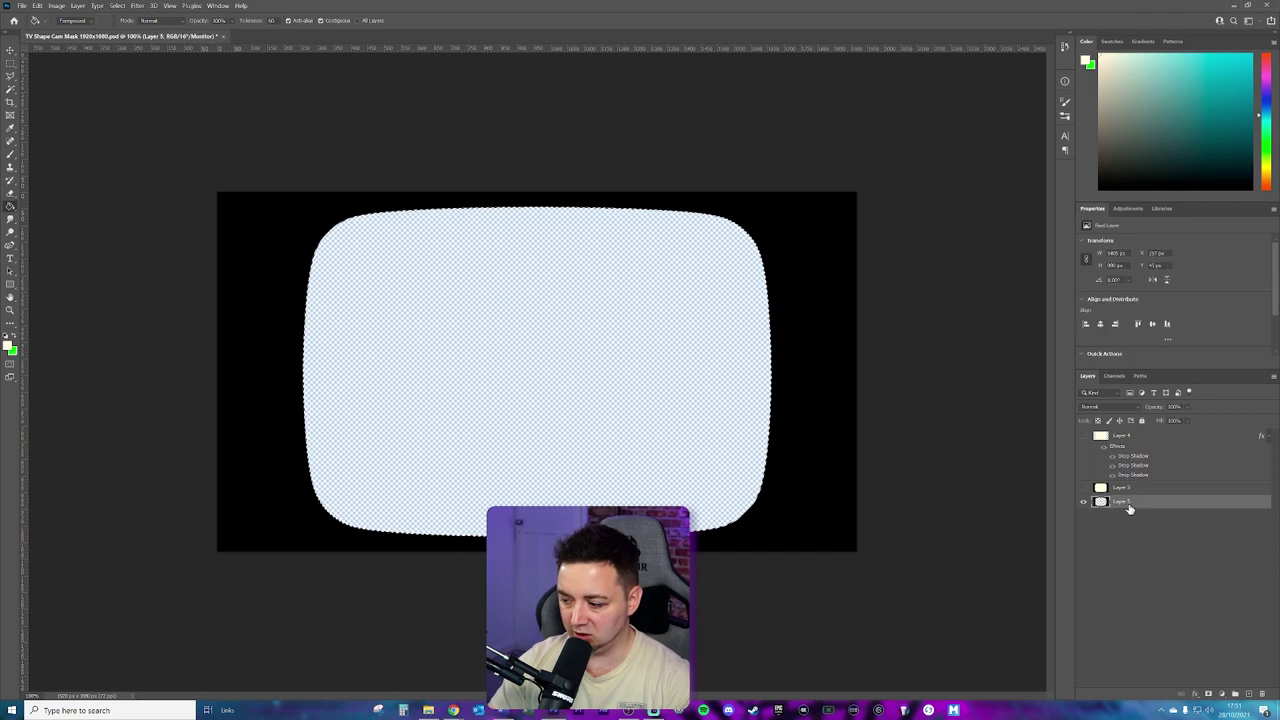
{"action": "left_click", "coordinate": [556, 354]}
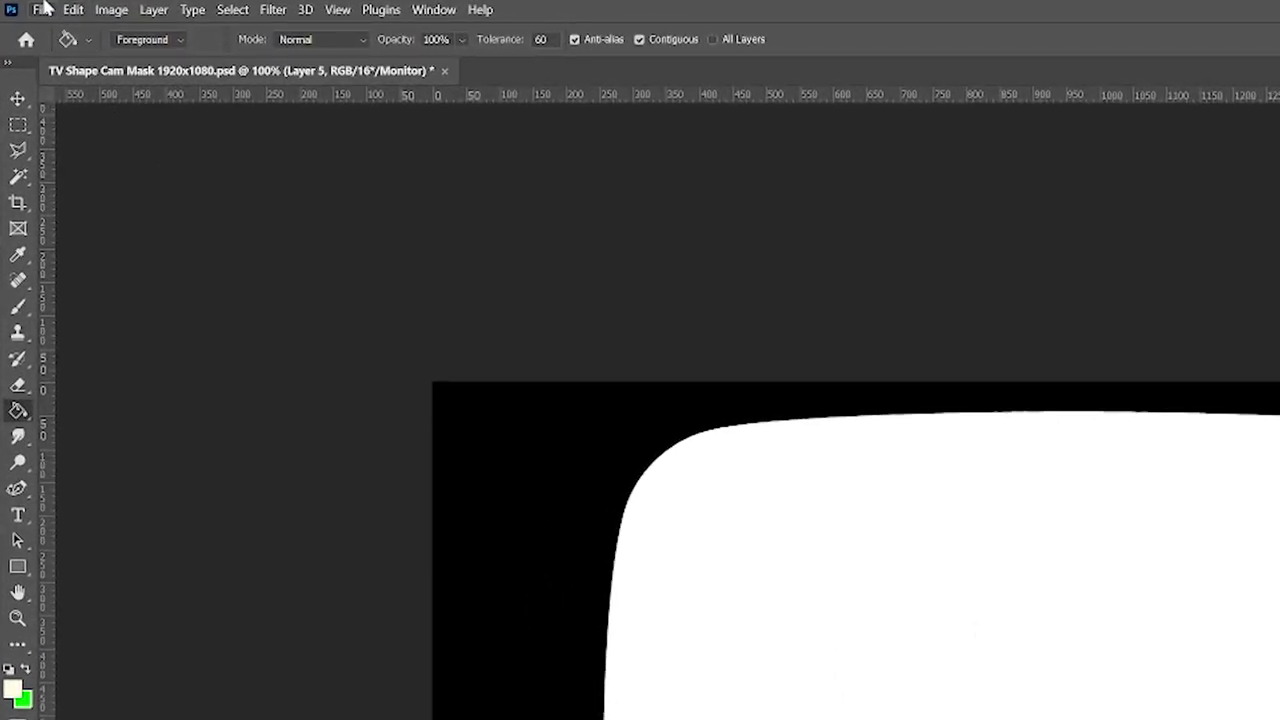
{"action": "left_click", "coordinate": [44, 8]}
{"action": "left_click", "coordinate": [126, 261]}
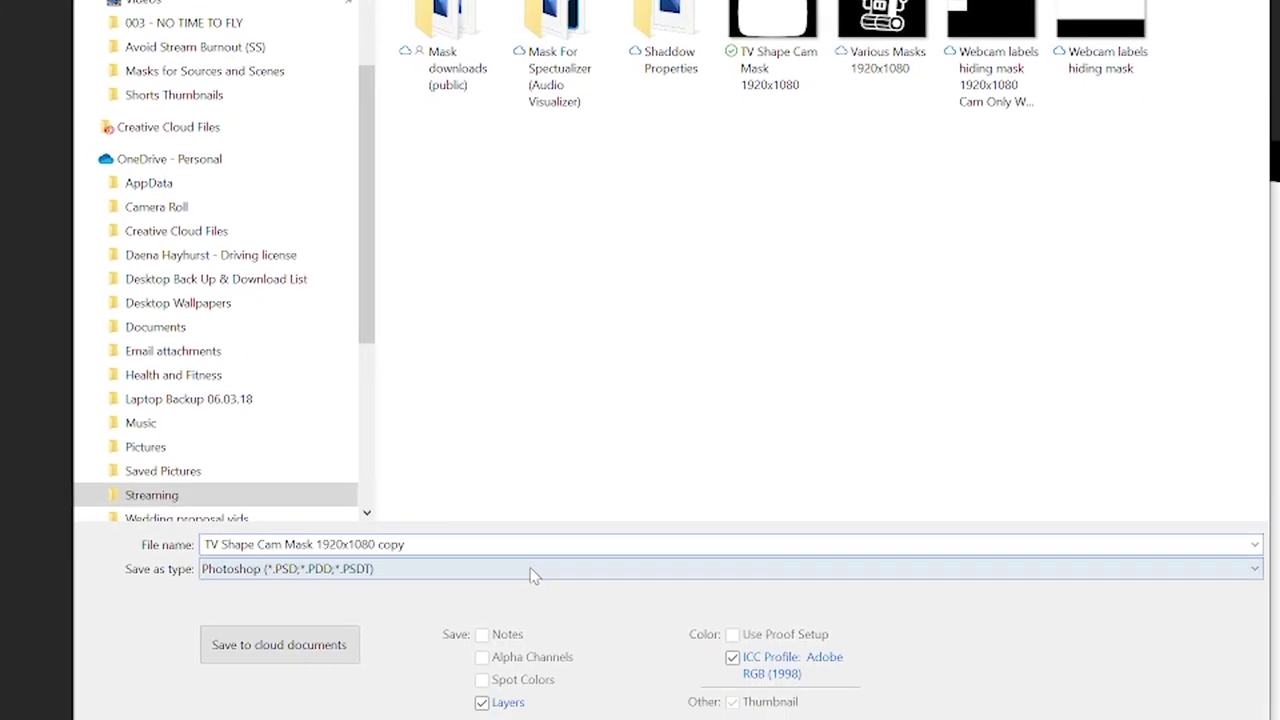
{"action": "left_click", "coordinate": [531, 569]}
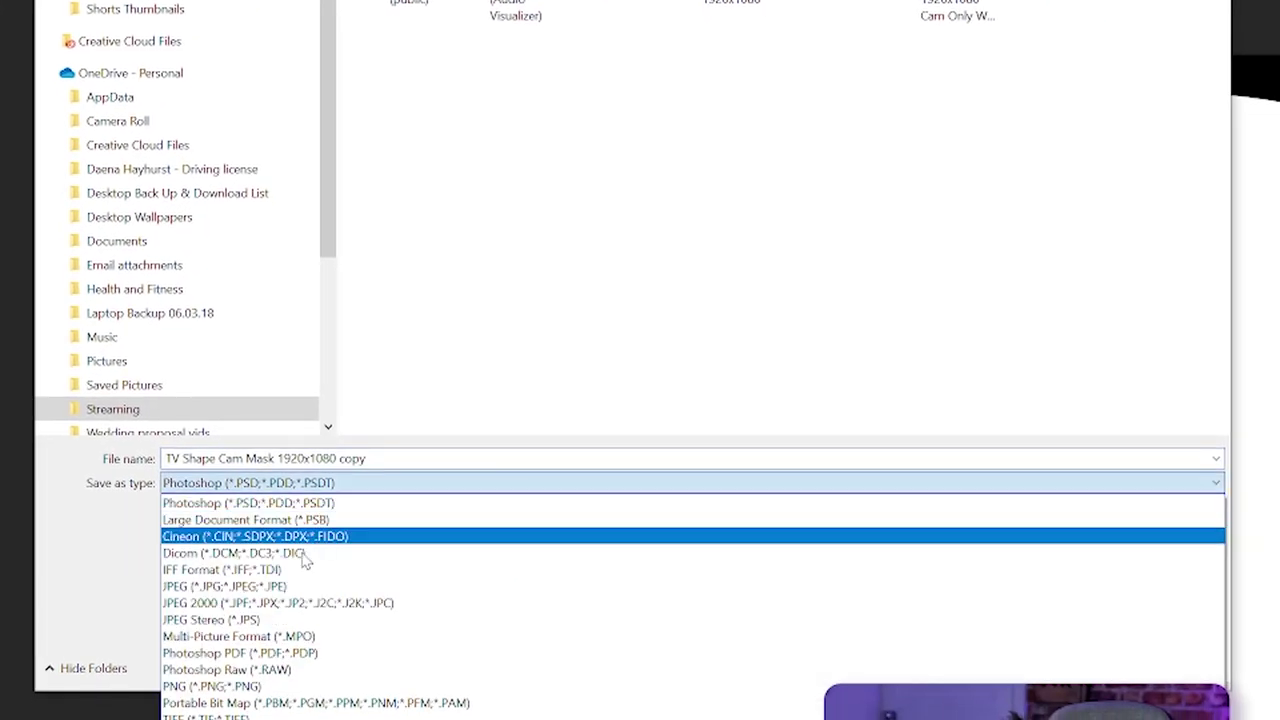
{"action": "left_click", "coordinate": [247, 688]}
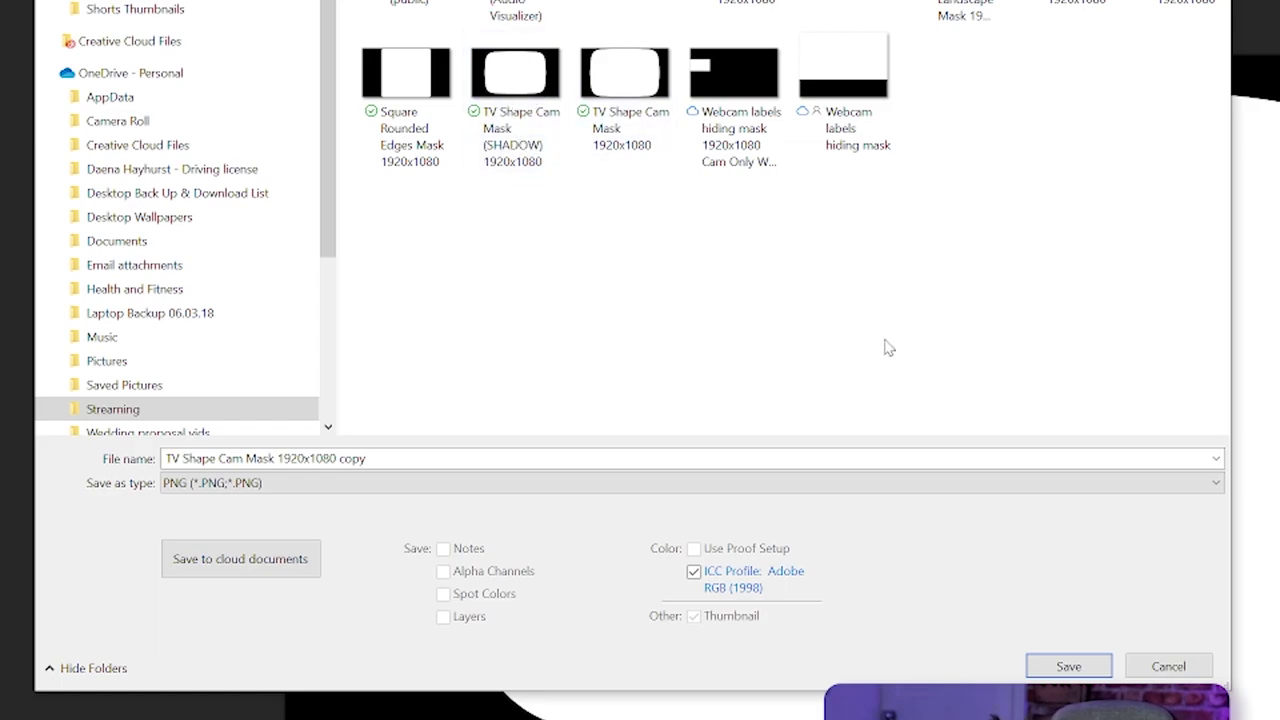
{"action": "left_click", "coordinate": [1168, 666]}
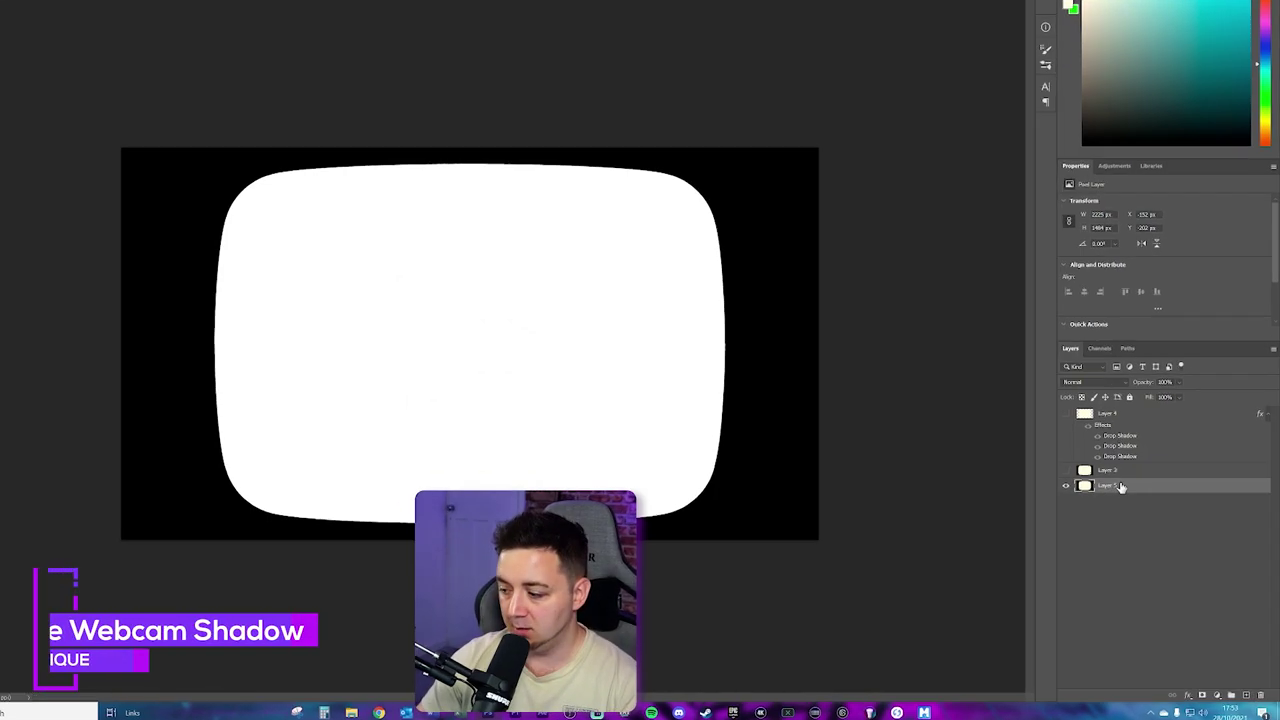
Duplicate Layer 5, rename the copy Shadow, and hide the original Layer 5
{"action": "left_click_drag", "start_coordinate": [1120, 500], "coordinate": [1222, 707]}
{"action": "right_click", "coordinate": [983, 357]}
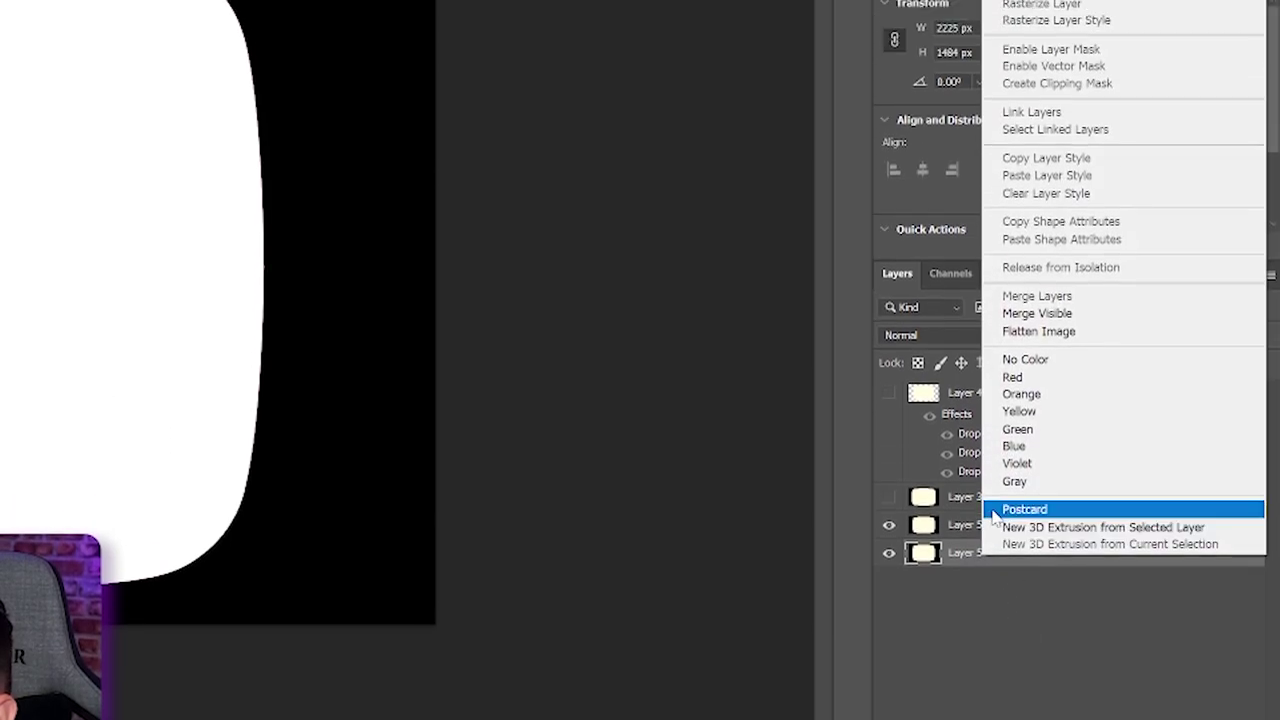
{"action": "key", "text": "Escape"}
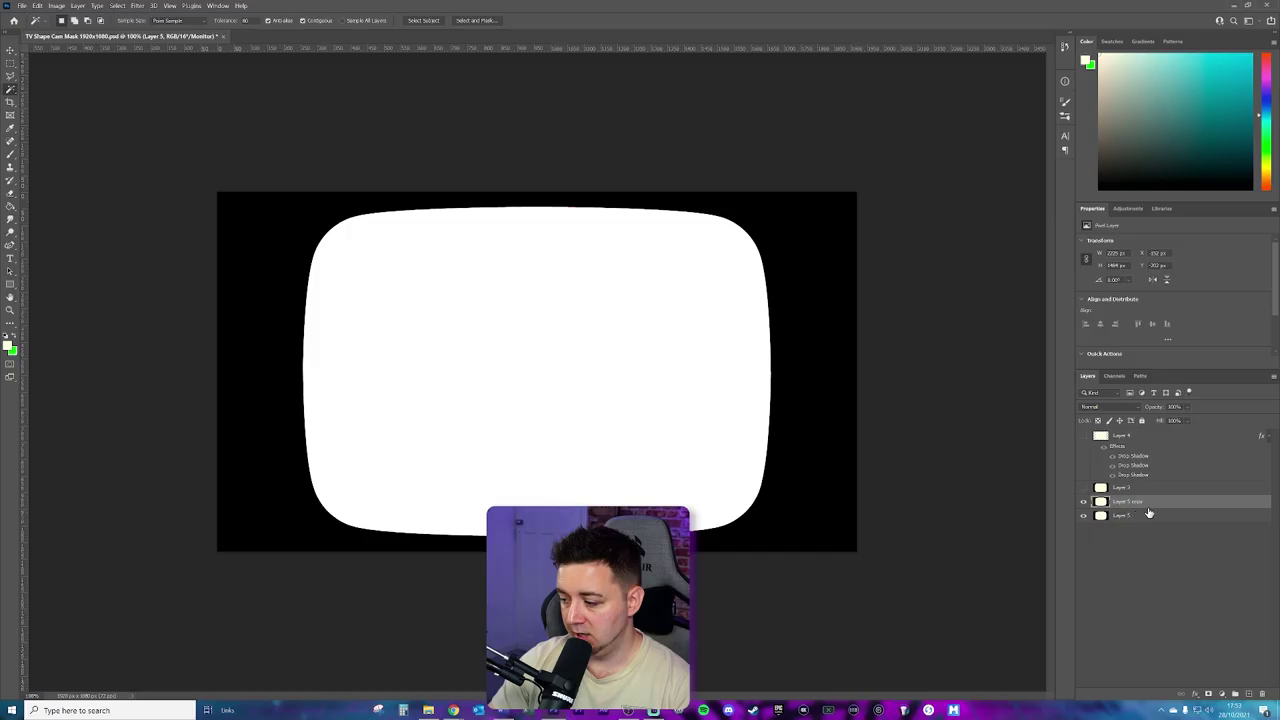
{"action": "left_click", "coordinate": [1140, 503]}
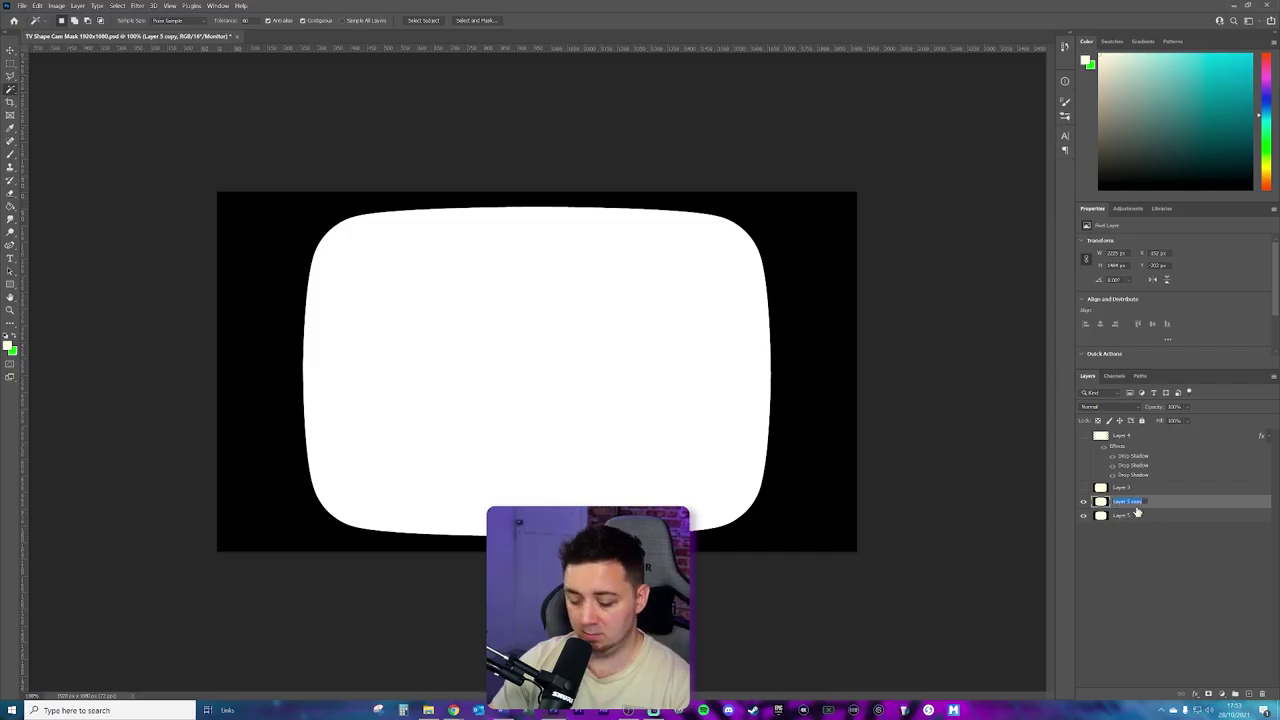
{"action": "type", "text": "Chadow"}
{"action": "key", "text": "Return"}
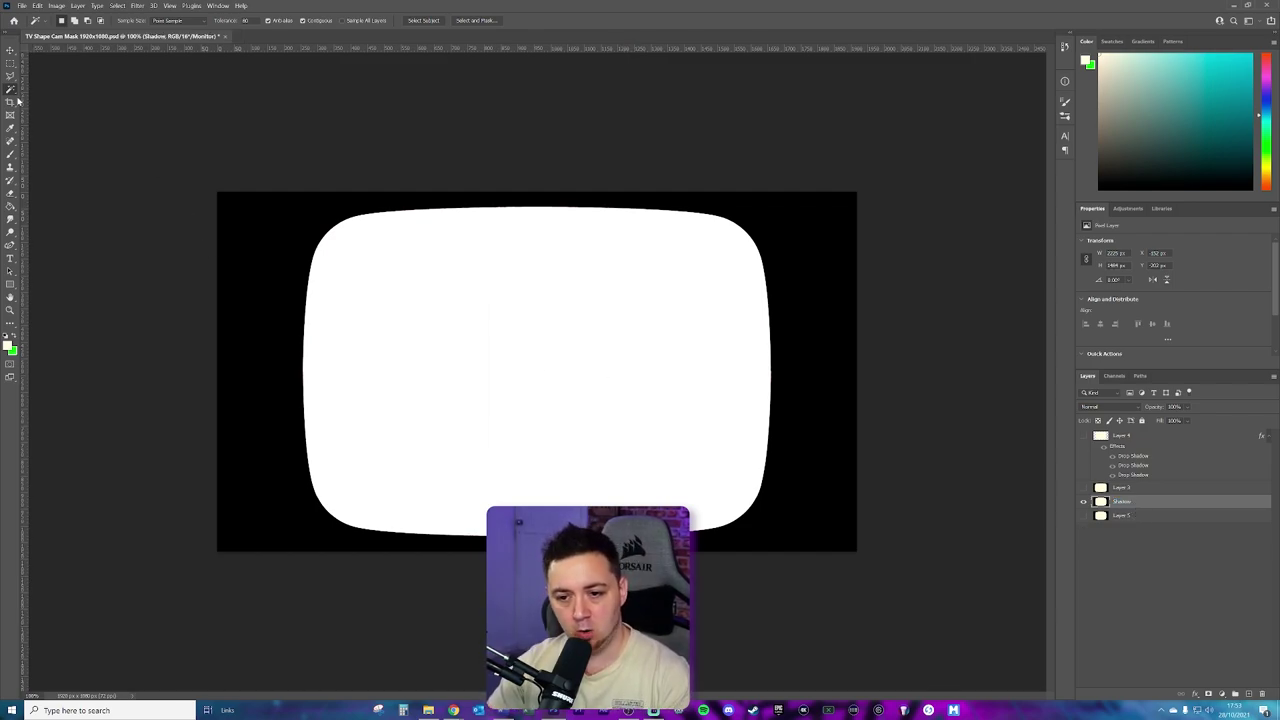
Select the black area around the white TV shape on the Shadow layer with the Magic Wand and remove it
{"action": "left_click", "coordinate": [255, 270]}
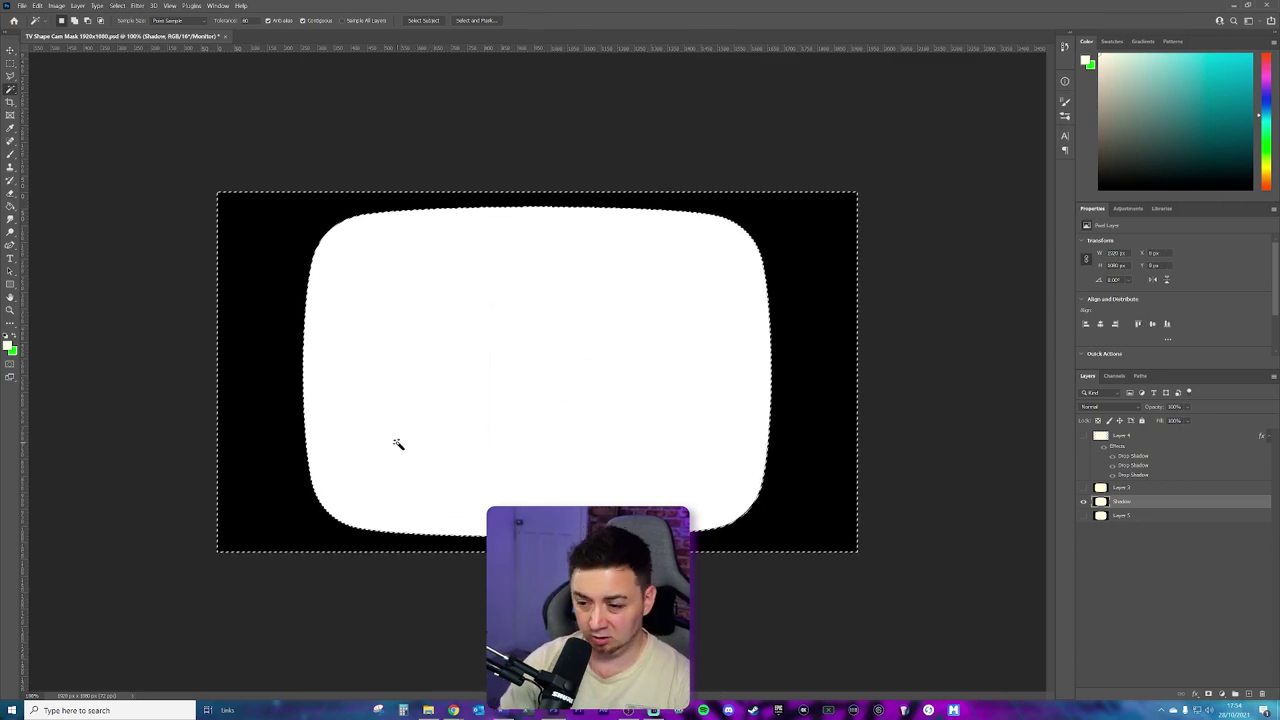
{"action": "key", "text": "ctrl+x"}
{"action": "key", "text": "ctrl+d"}
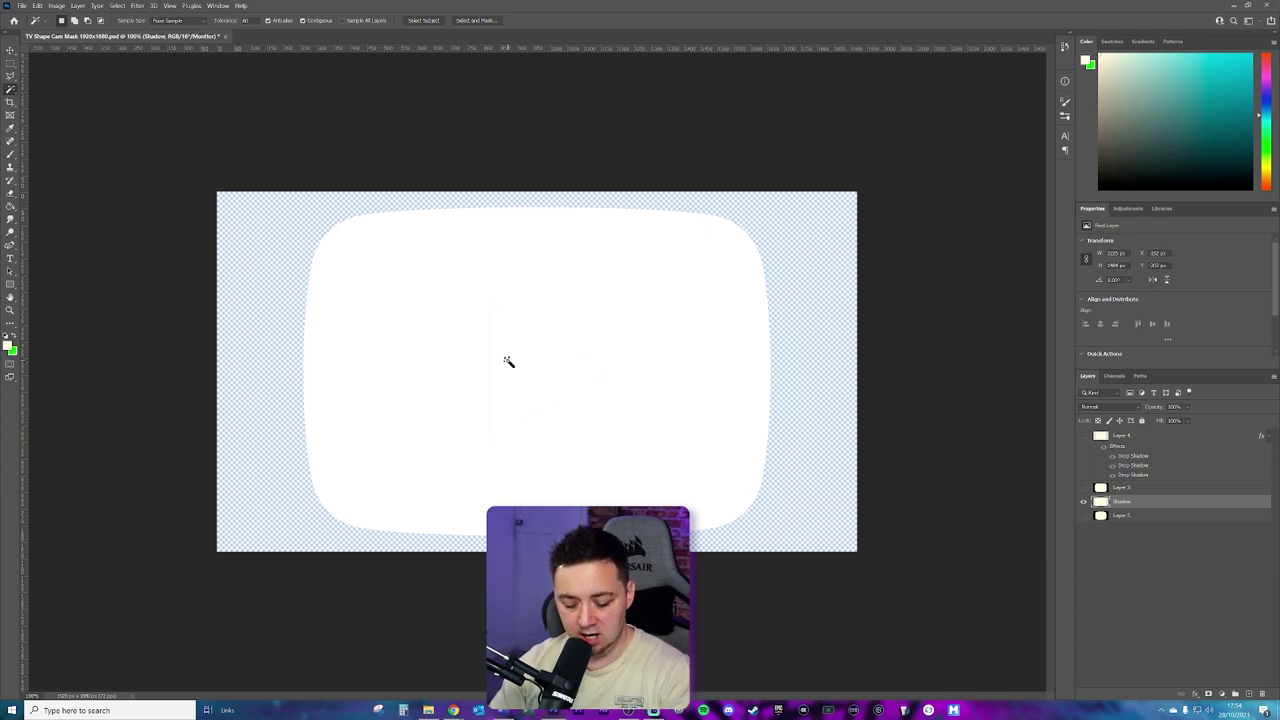
Scale the Shadow layer down proportionally about its centre to about 86% with Free Transform
{"action": "key", "text": "ctrl+t"}
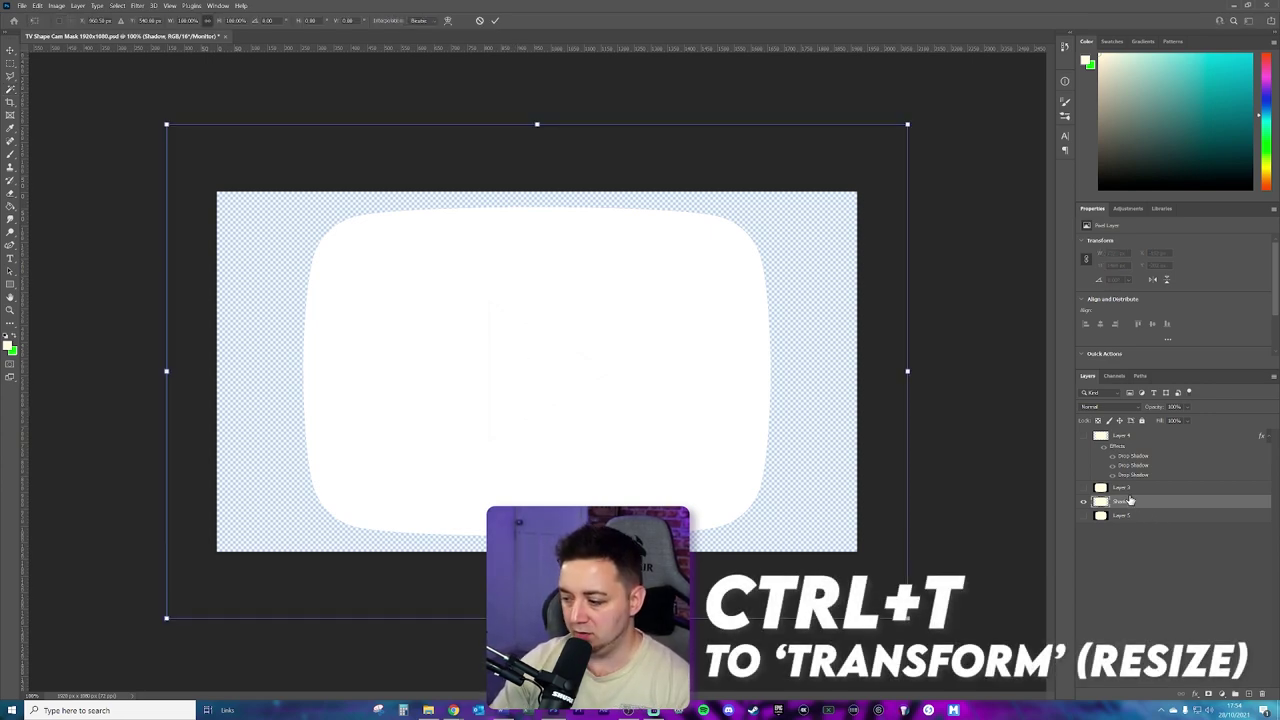
{"action": "left_click_drag", "start_coordinate": [537, 618], "coordinate": [537, 551]}
{"action": "left_click_drag", "start_coordinate": [565, 335], "coordinate": [568, 369]}
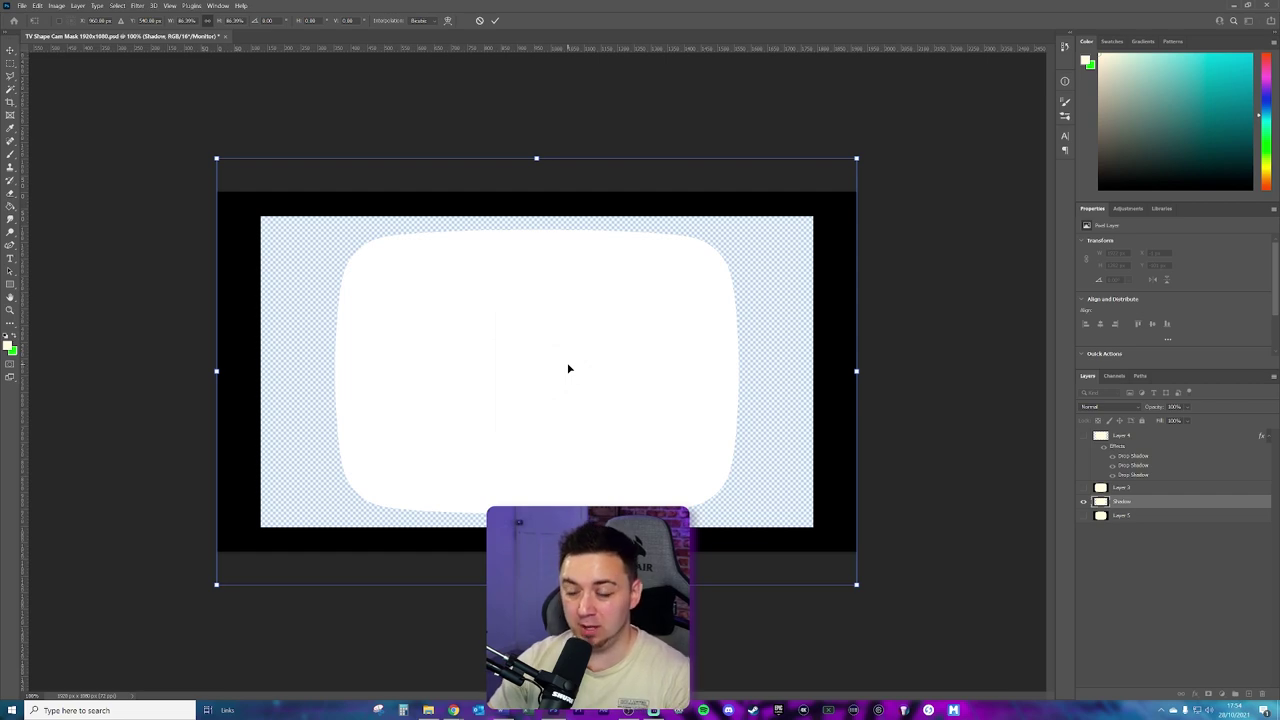
{"action": "key", "text": "Return"}
Select the remaining black border on the Shadow layer with the Magic Wand, delete it, and clear the selection
{"action": "key", "text": "w"}
{"action": "left_click", "coordinate": [1209, 577]}
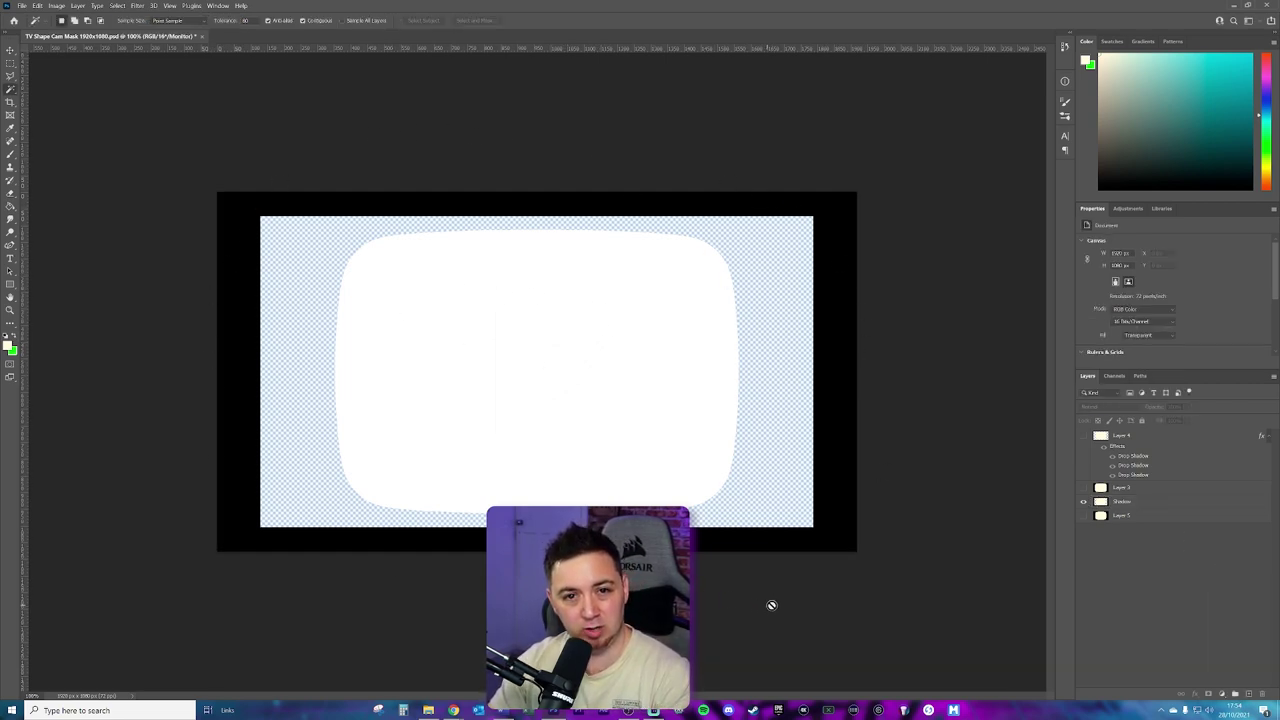
{"action": "left_click", "coordinate": [1135, 501]}
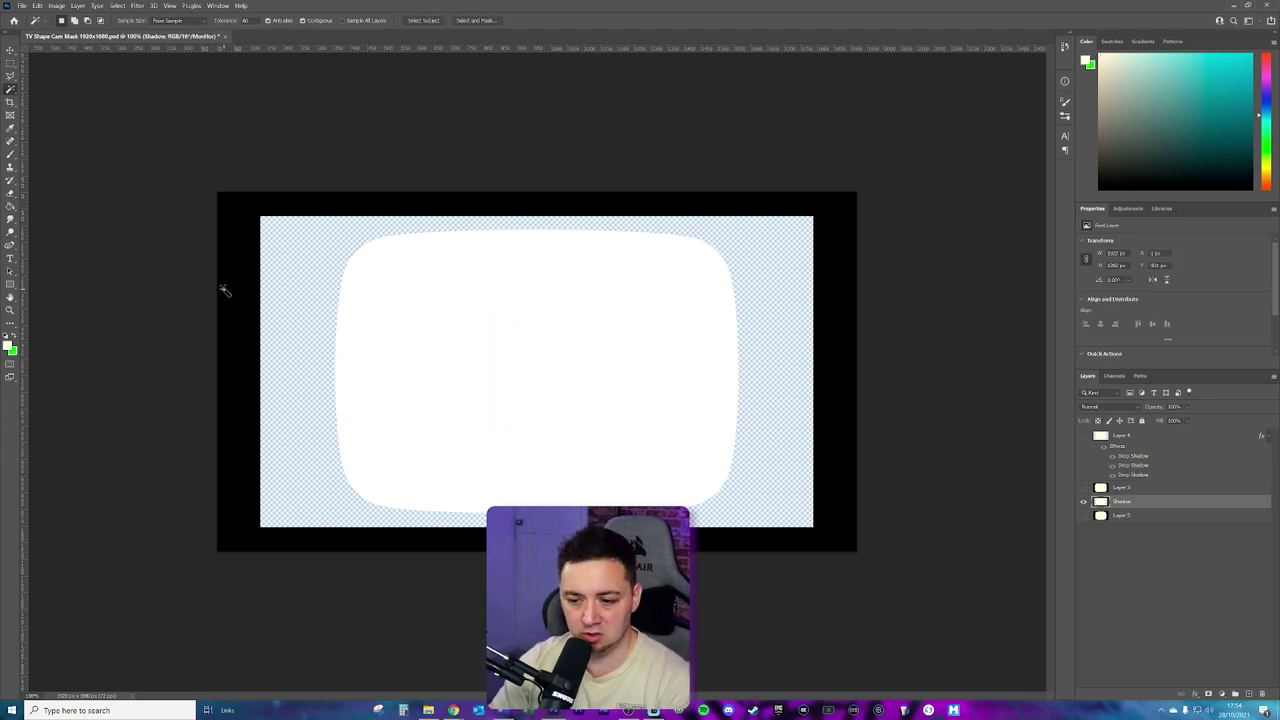
{"action": "key", "text": "ctrl+a"}
{"action": "key", "text": "Delete"}
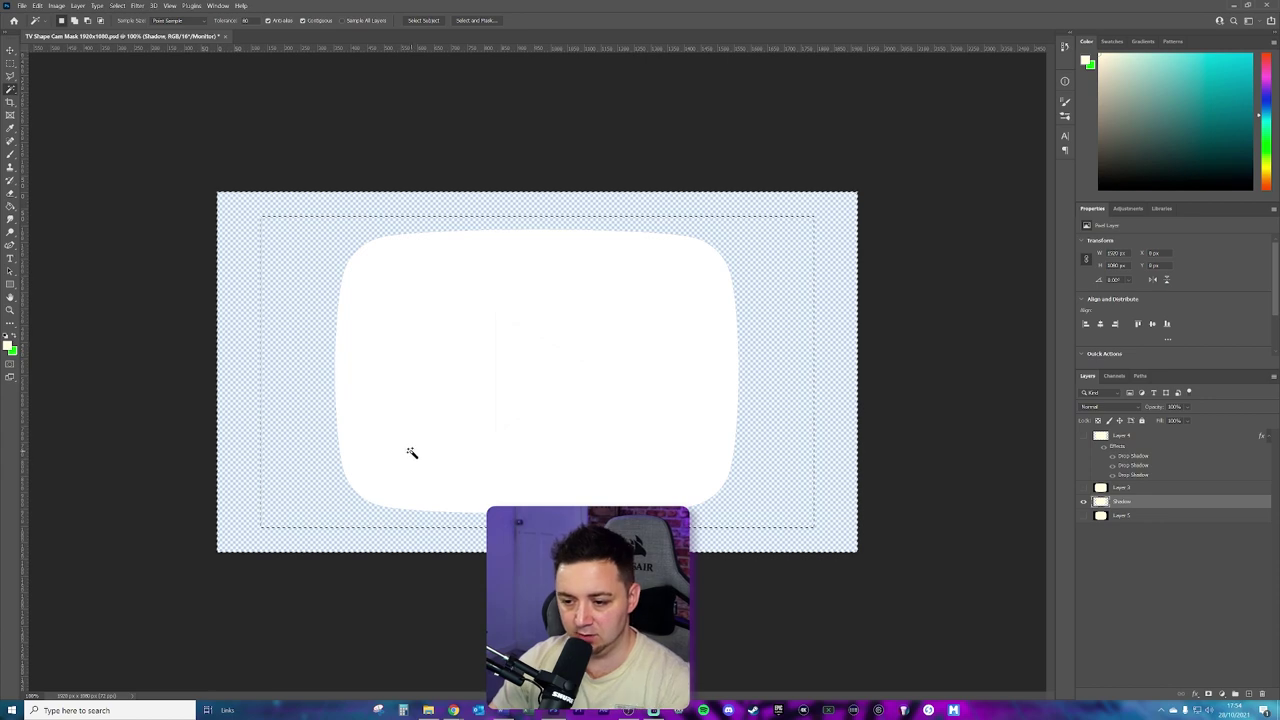
{"action": "left_click", "coordinate": [363, 457]}
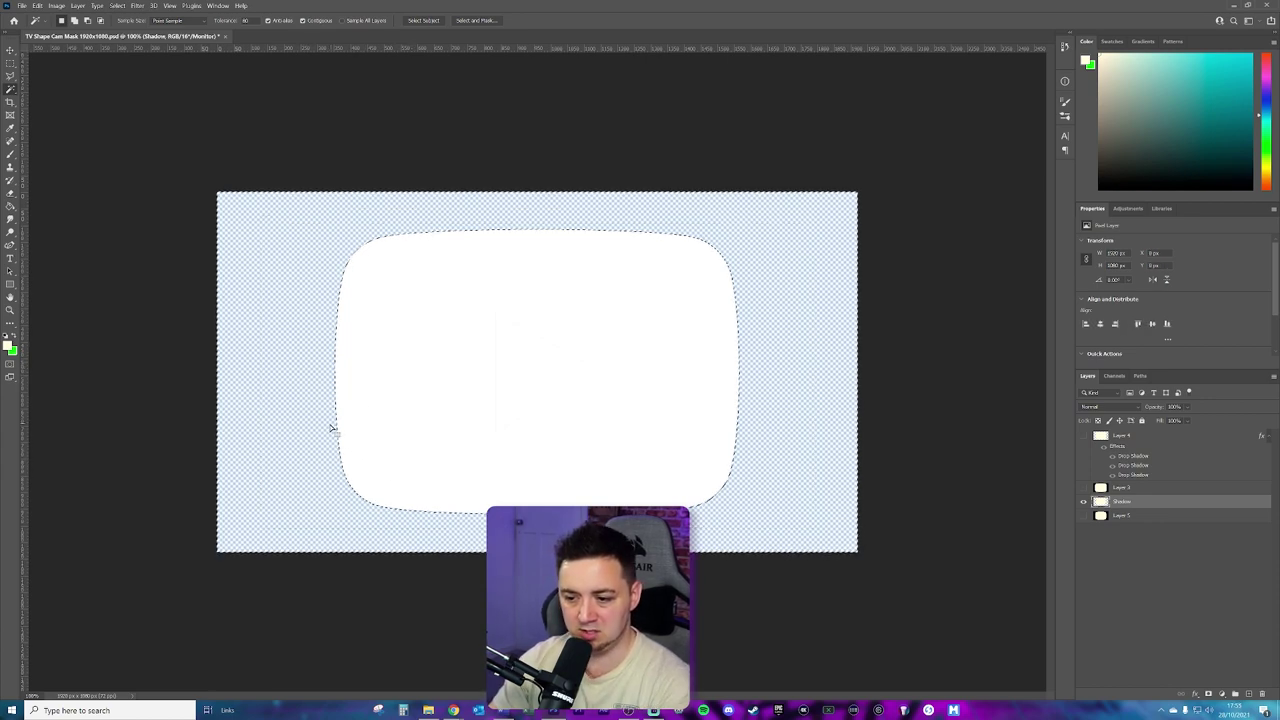
{"action": "key", "text": "ctrl+d"}
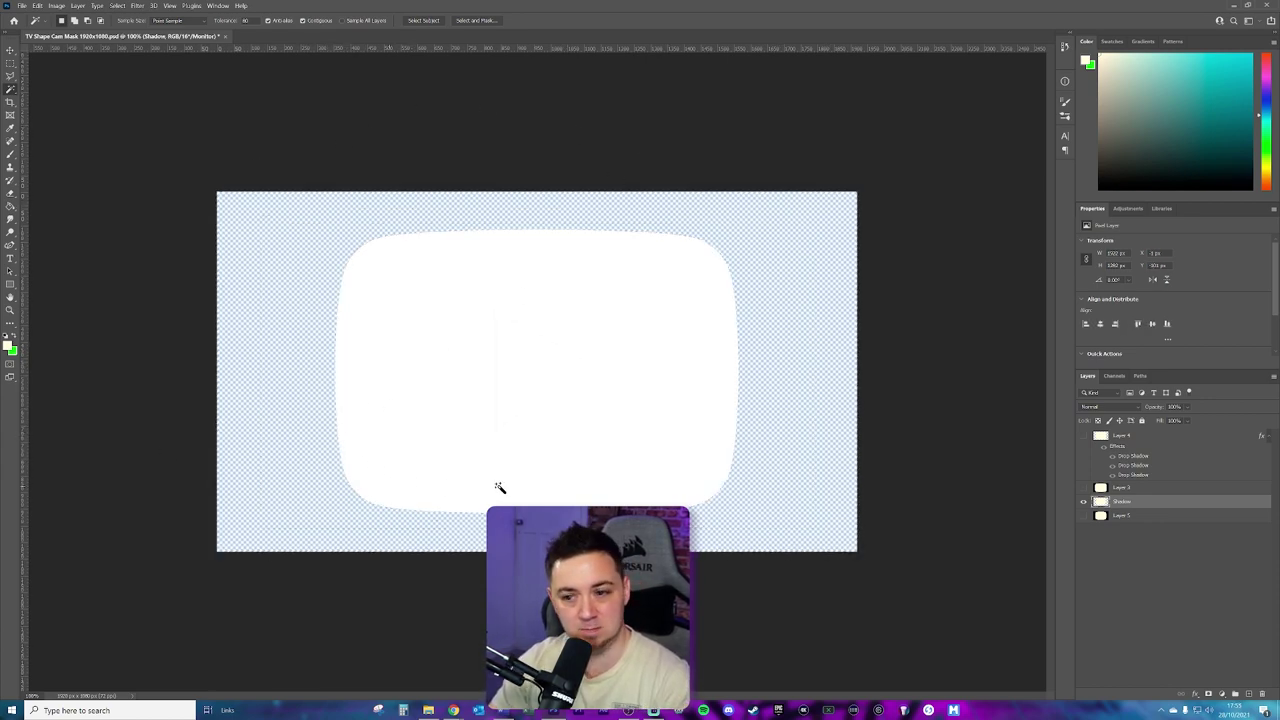
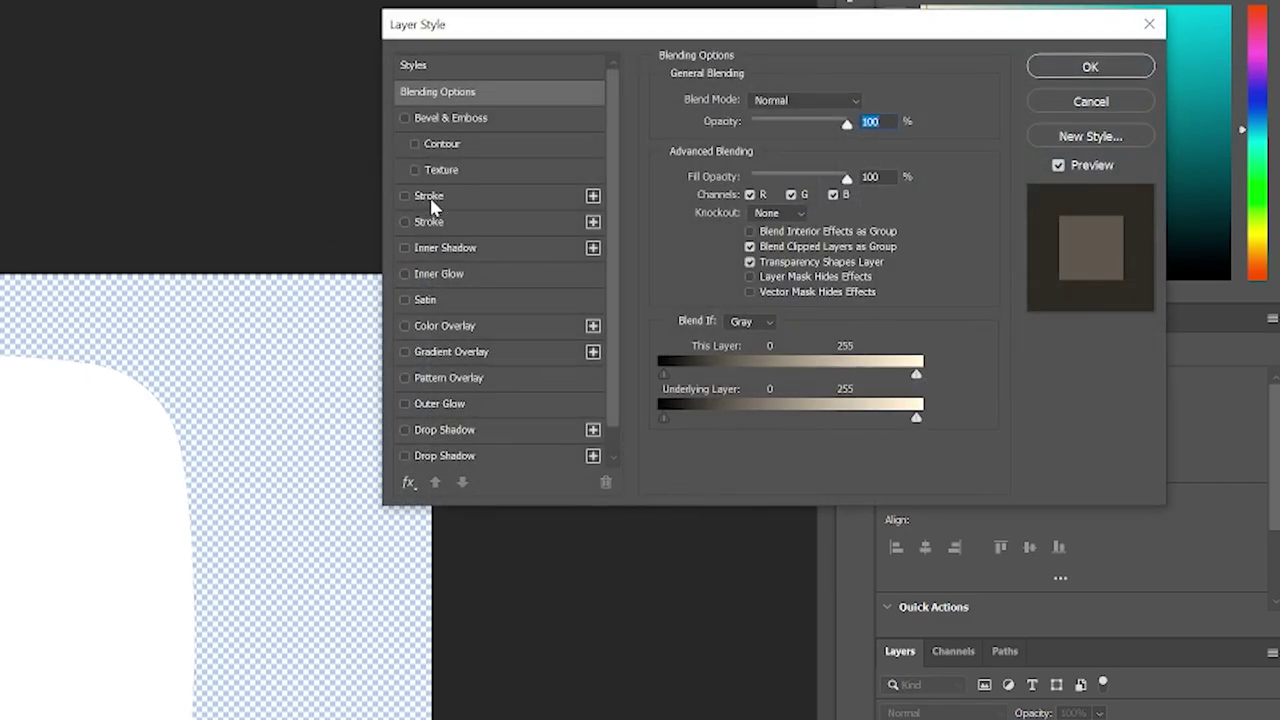
Add a black Multiply drop shadow to the Shadow layer with opacity 22%, angle 51°, distance 0 px, spread 48% and size 27 px
{"action": "scroll", "coordinate": [505, 390], "scroll_direction": "down", "scroll_amount": 1}
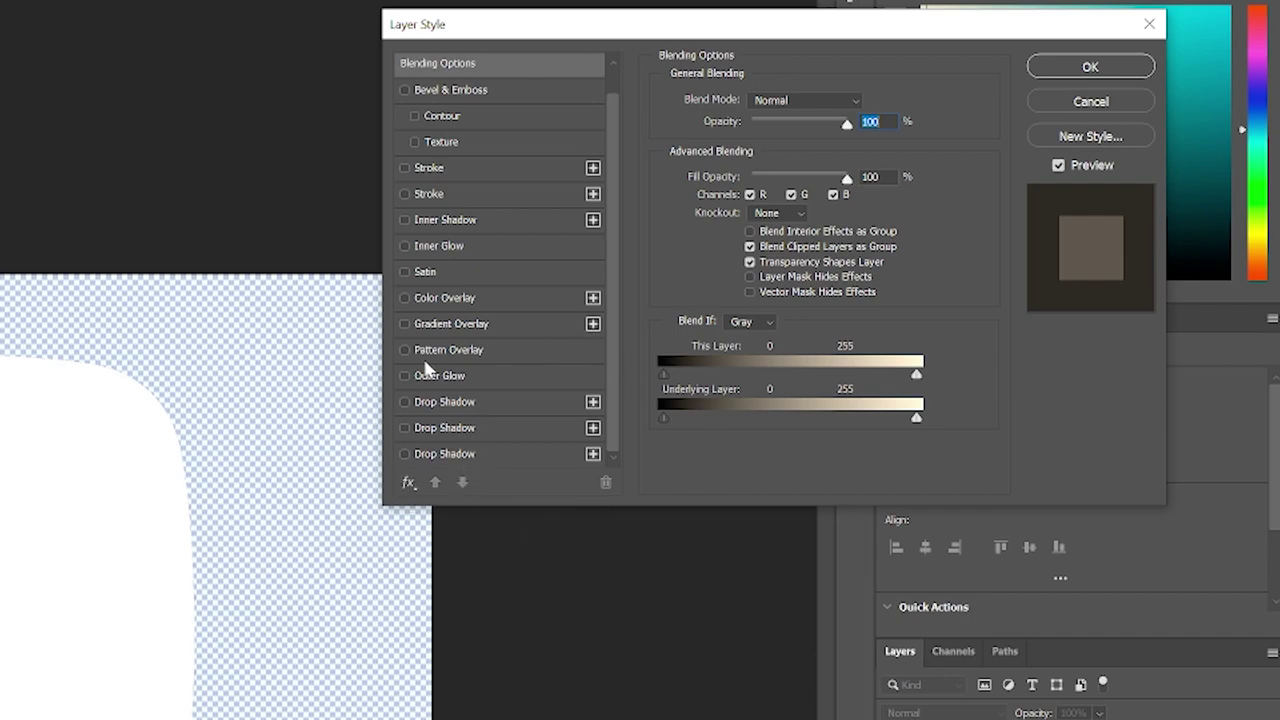
{"action": "left_click", "coordinate": [404, 428]}
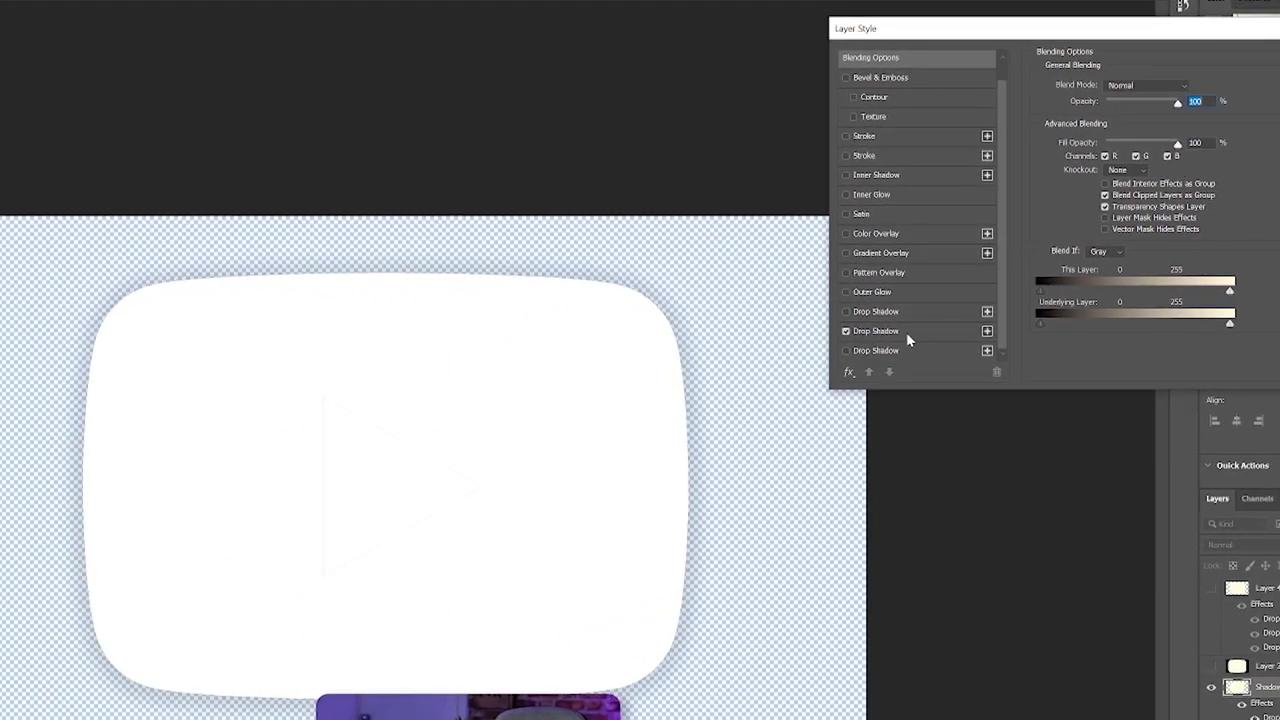
{"action": "left_click", "coordinate": [918, 334]}
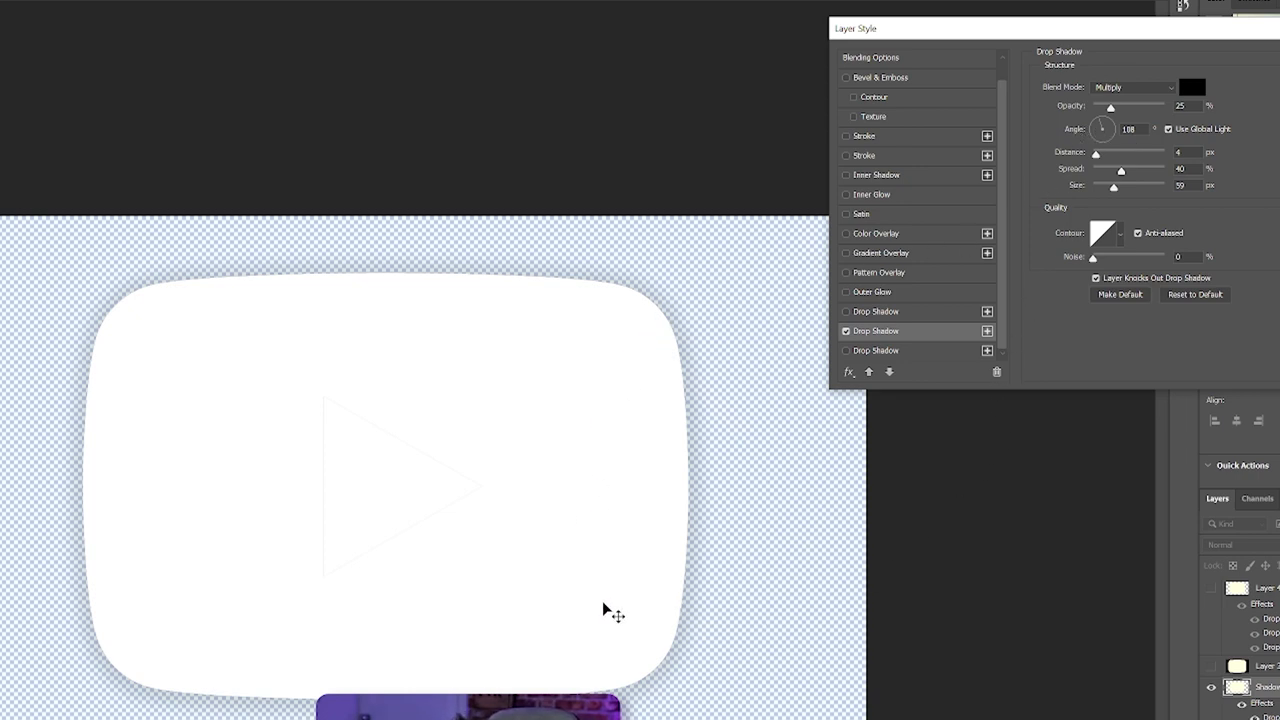
{"action": "left_click_drag", "start_coordinate": [524, 708], "coordinate": [523, 662]}
{"action": "mouse_move", "coordinate": [523, 662]}
{"action": "left_mouse_down"}
{"action": "mouse_move", "coordinate": [563, 702]}
{"action": "mouse_move", "coordinate": [520, 665]}
{"action": "left_mouse_up"}
{"action": "left_click_drag", "start_coordinate": [1110, 108], "coordinate": [1106, 108]}
{"action": "left_click_drag", "start_coordinate": [1097, 154], "coordinate": [1106, 210]}
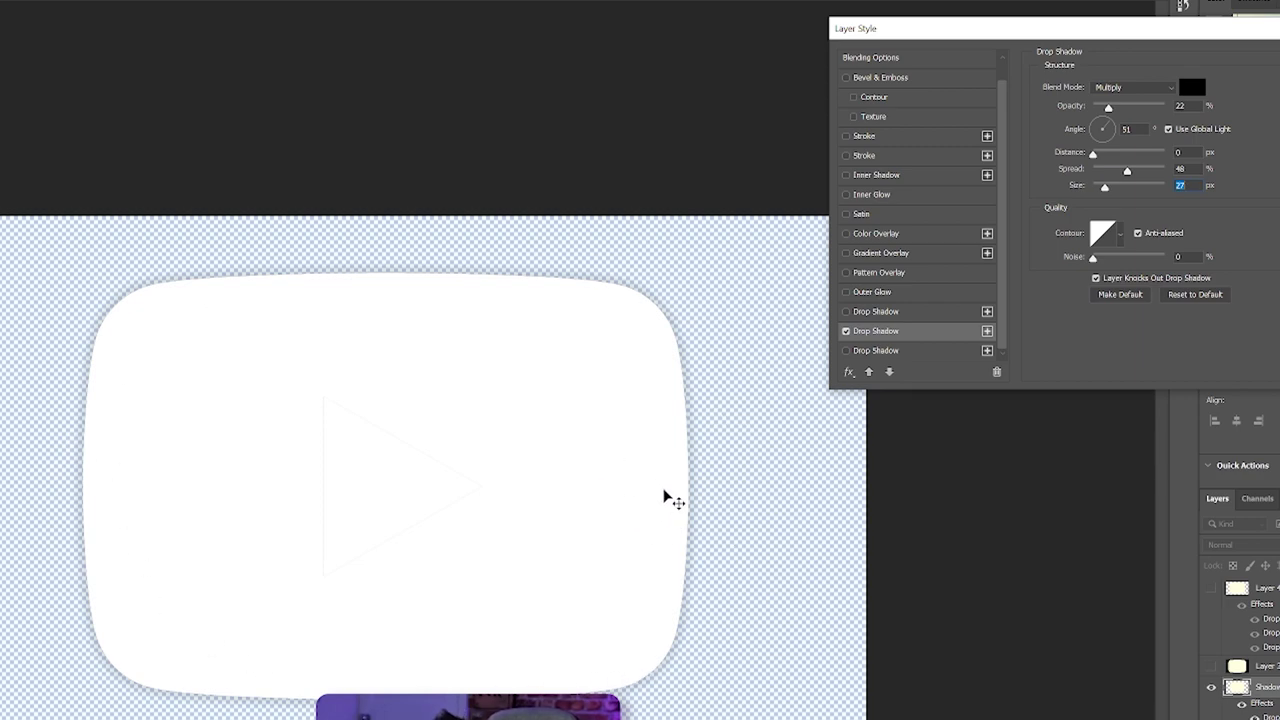
Add a second drop shadow with opacity 31%, spread 57%, size 65 px and a small distance, and apply the layer style
{"action": "left_click", "coordinate": [846, 351]}
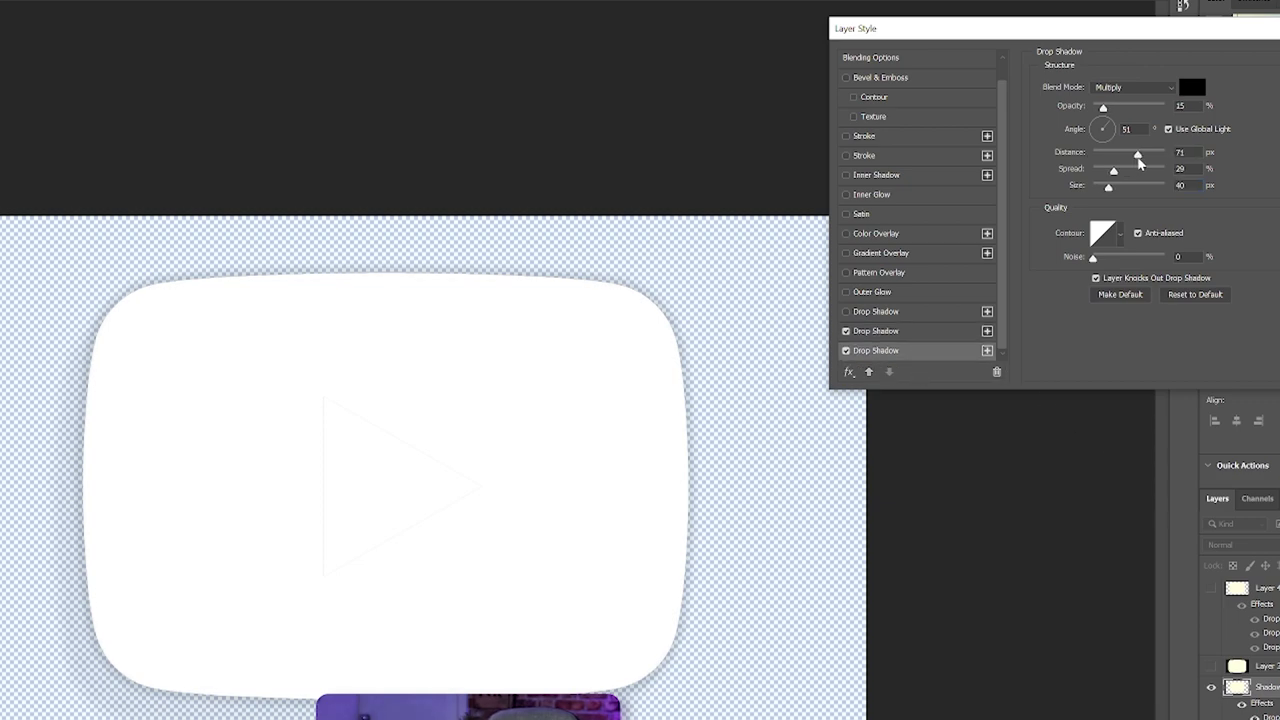
{"action": "mouse_move", "coordinate": [1121, 157]}
{"action": "left_mouse_down"}
{"action": "mouse_move", "coordinate": [1106, 155]}
{"action": "mouse_move", "coordinate": [1143, 171]}
{"action": "mouse_move", "coordinate": [1115, 188]}
{"action": "mouse_move", "coordinate": [1134, 172]}
{"action": "left_mouse_up"}
{"action": "mouse_move", "coordinate": [1103, 107]}
{"action": "left_mouse_down"}
{"action": "mouse_move", "coordinate": [1137, 110]}
{"action": "mouse_move", "coordinate": [1116, 110]}
{"action": "left_mouse_up"}
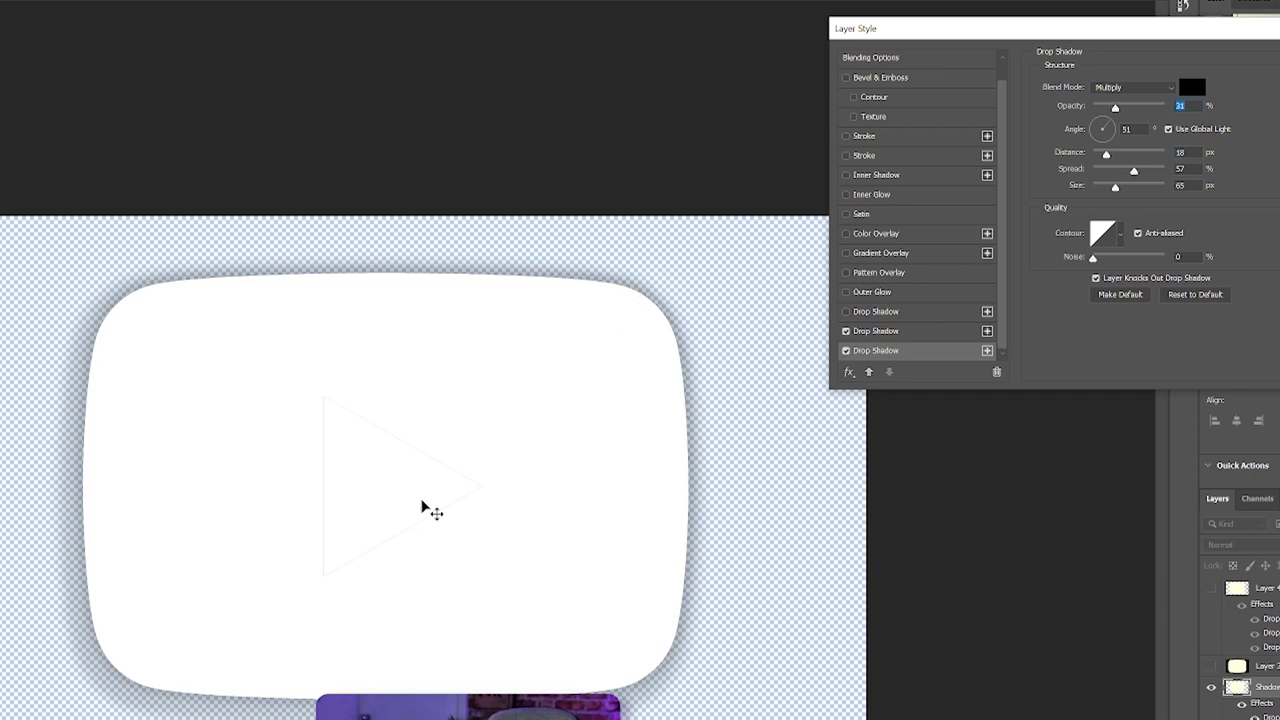
{"action": "left_click_drag", "start_coordinate": [126, 706], "coordinate": [127, 703]}
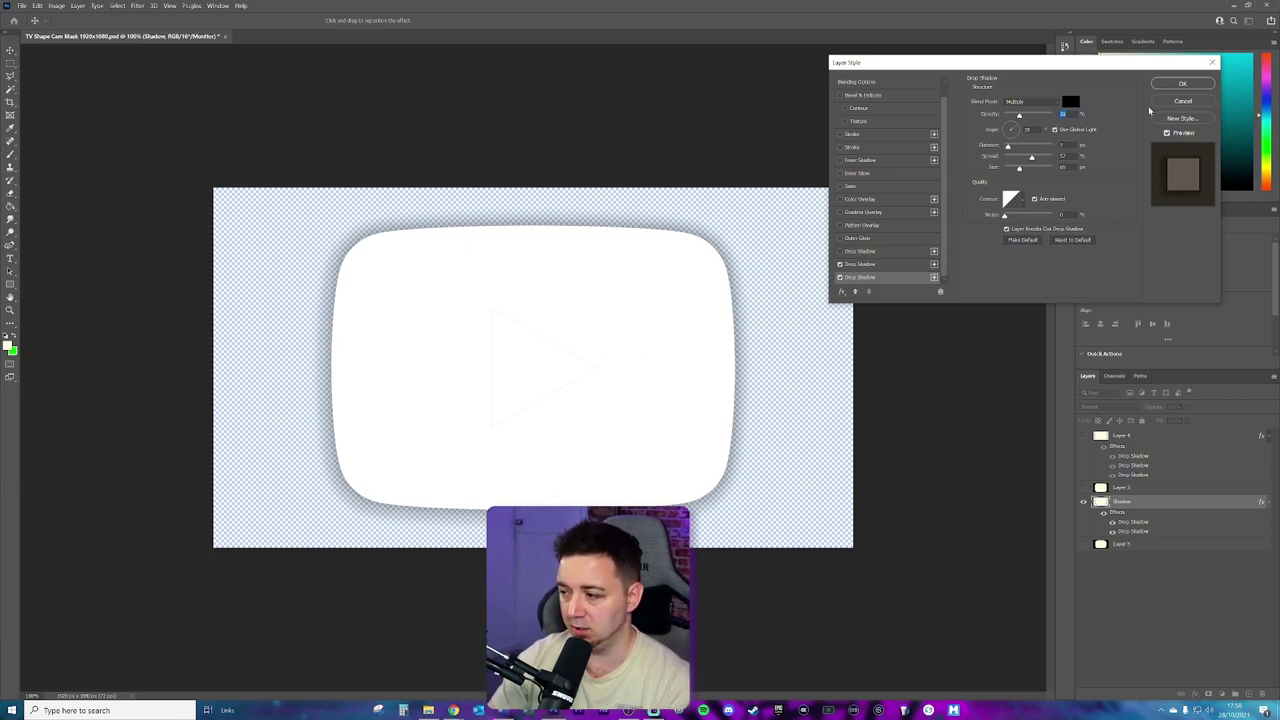
{"action": "left_click", "coordinate": [1182, 83]}
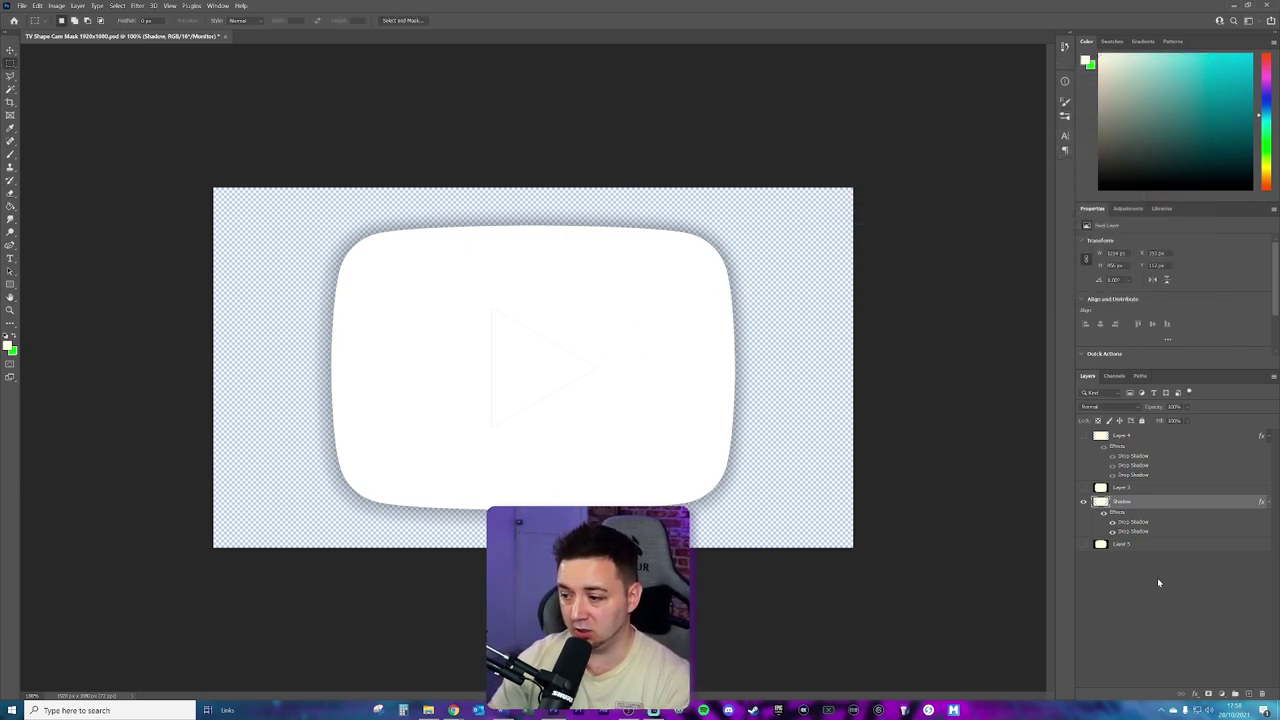
Keep only the Shadow layer visible and save a copy of the document in PNG format in the Streaming folder
{"action": "left_click", "coordinate": [1084, 440]}
{"action": "left_click", "coordinate": [1084, 543], "text": "alt"}
{"action": "left_click", "coordinate": [1084, 543], "text": "alt"}
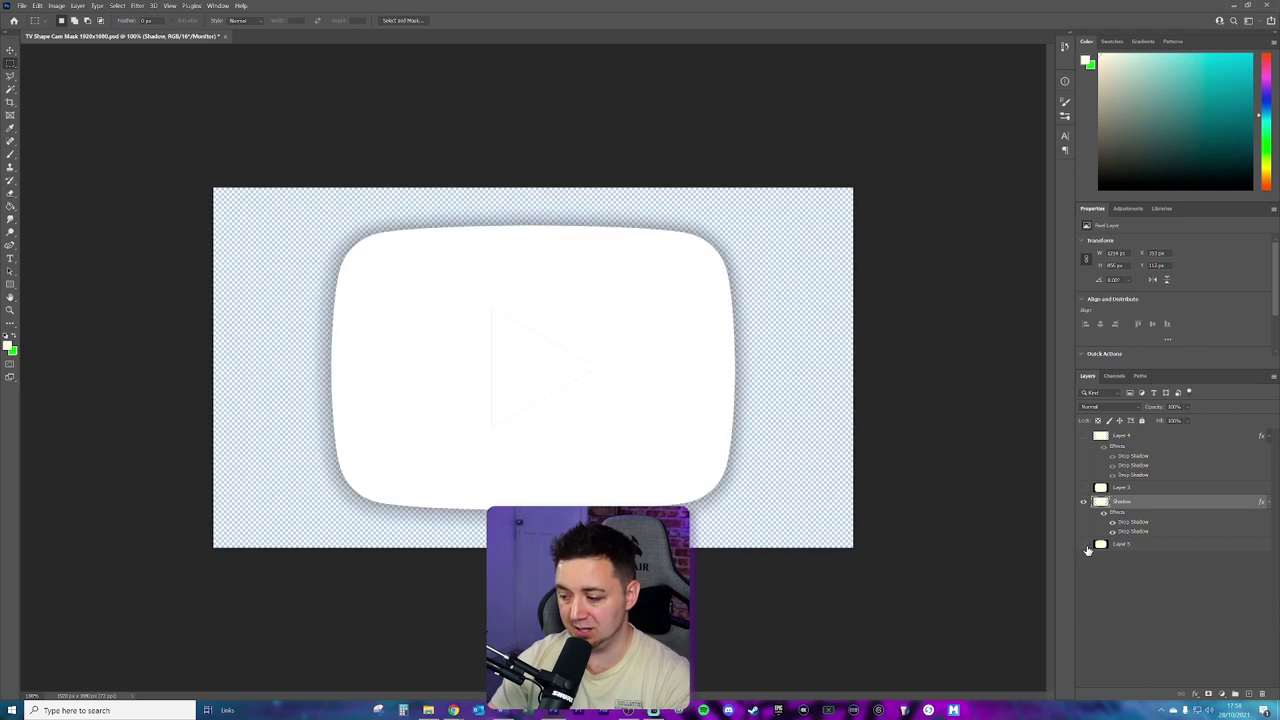
{"action": "left_click", "coordinate": [1084, 543]}
{"action": "left_click", "coordinate": [1084, 543]}
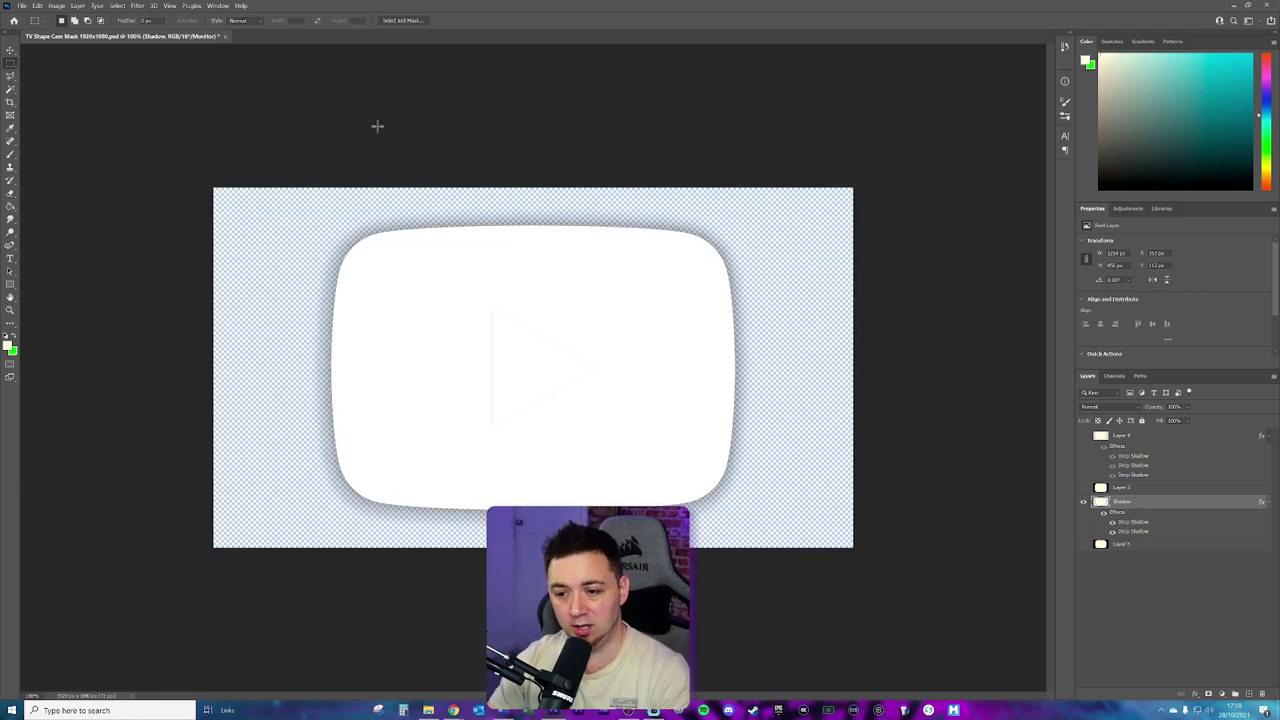
{"action": "left_click", "coordinate": [21, 5]}
{"action": "left_click", "coordinate": [60, 134]}
{"action": "left_click", "coordinate": [490, 455]}
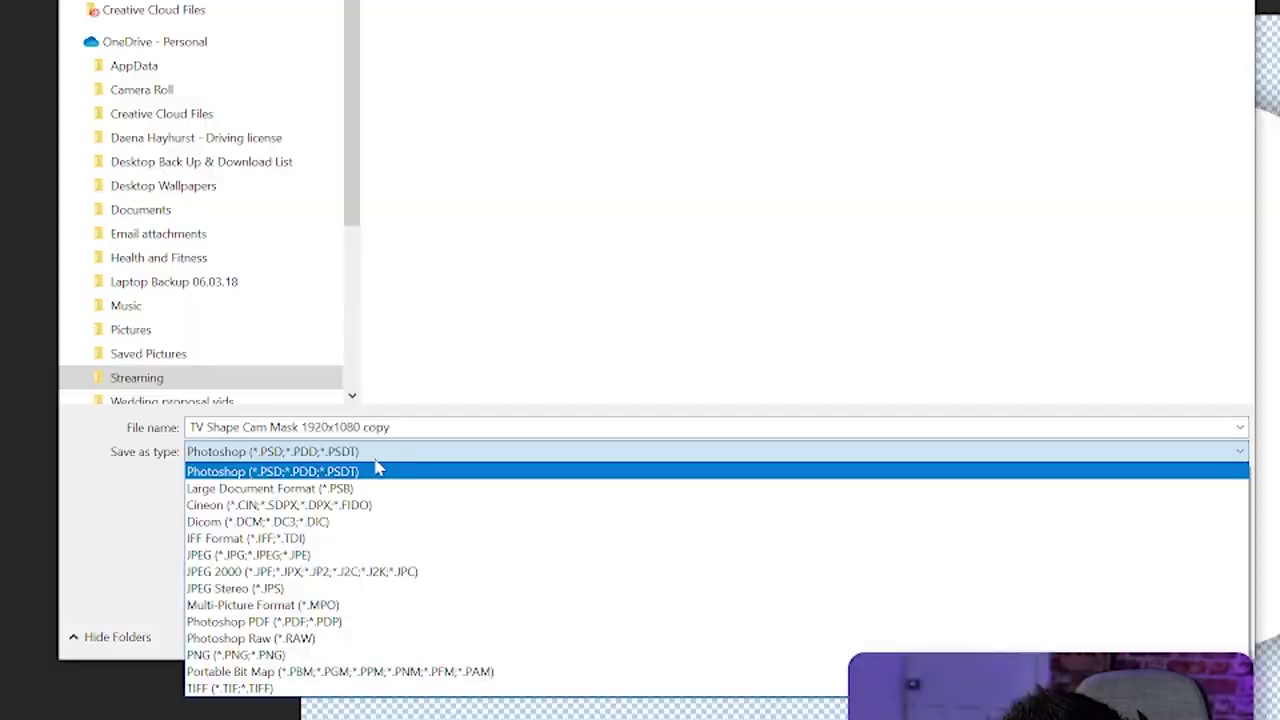
{"action": "left_click", "coordinate": [270, 655]}
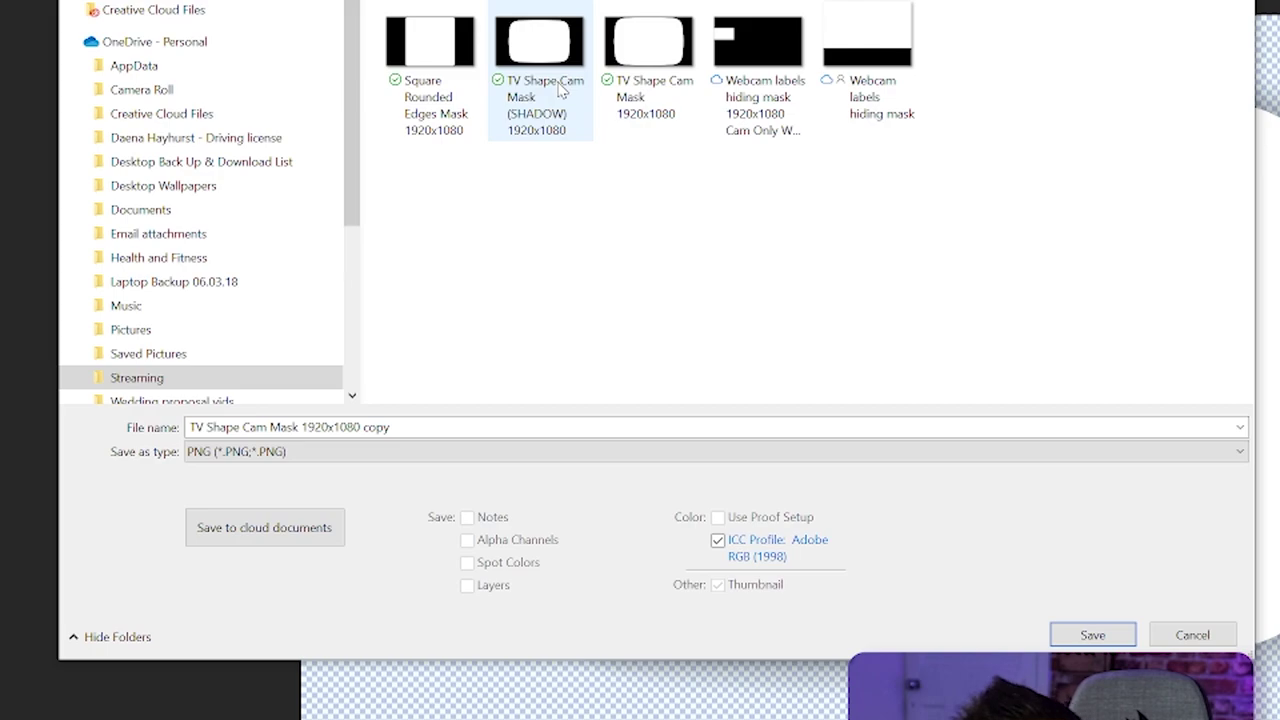
{"action": "left_click", "coordinate": [520, 112]}
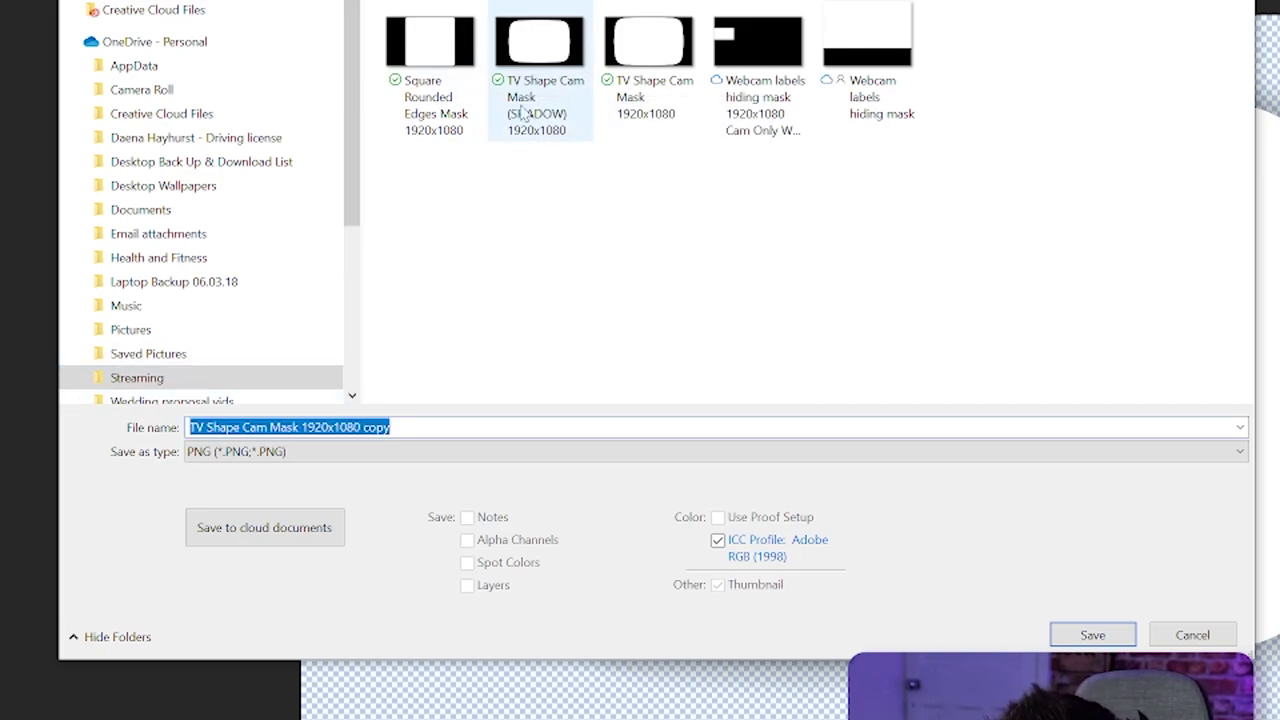
{"action": "key", "text": "Return"}
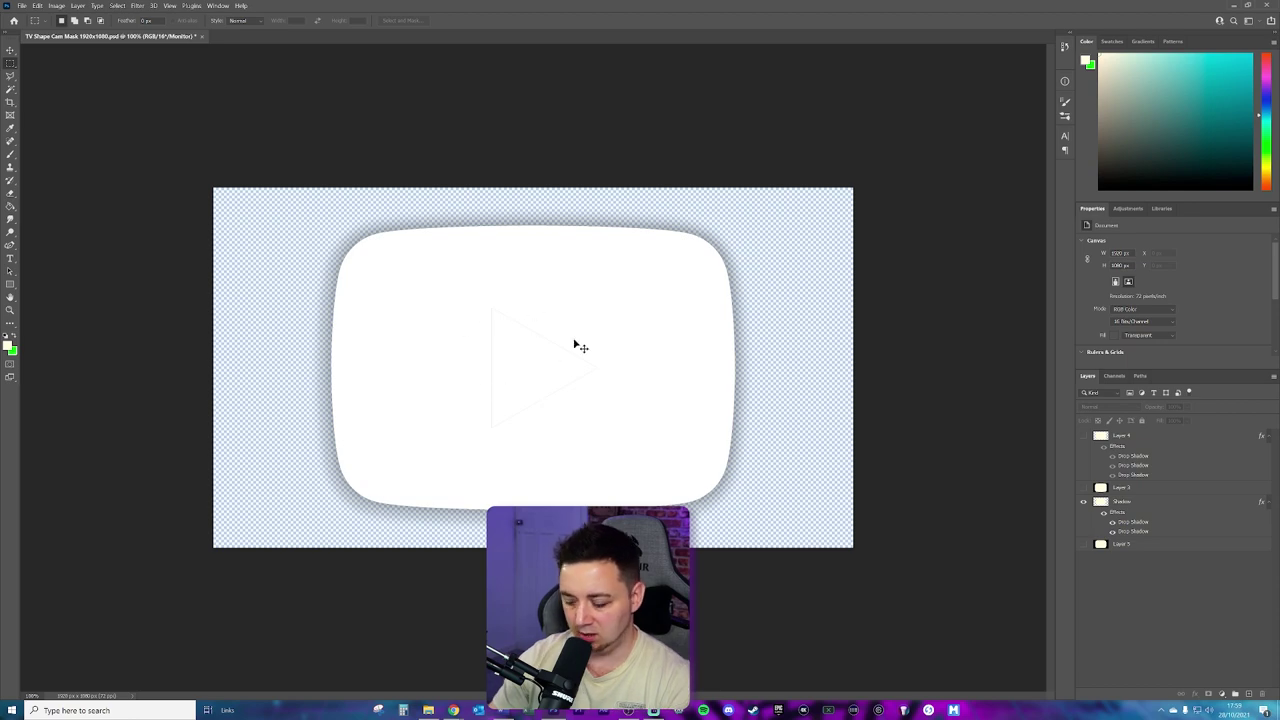
Delete a rectangular area enclosing the faint play triangle at the centre of the Shadow layer
{"action": "key", "text": "ctrl+plus"}
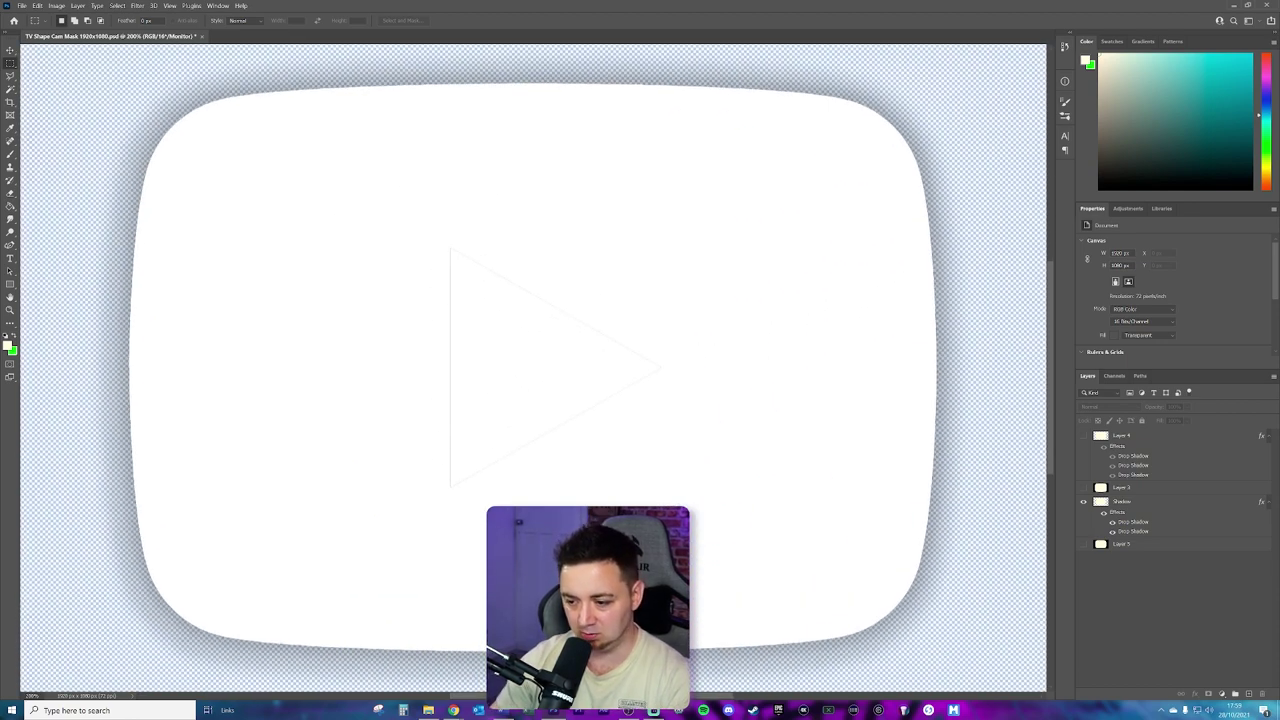
{"action": "left_click_drag", "start_coordinate": [395, 208], "coordinate": [703, 551]}
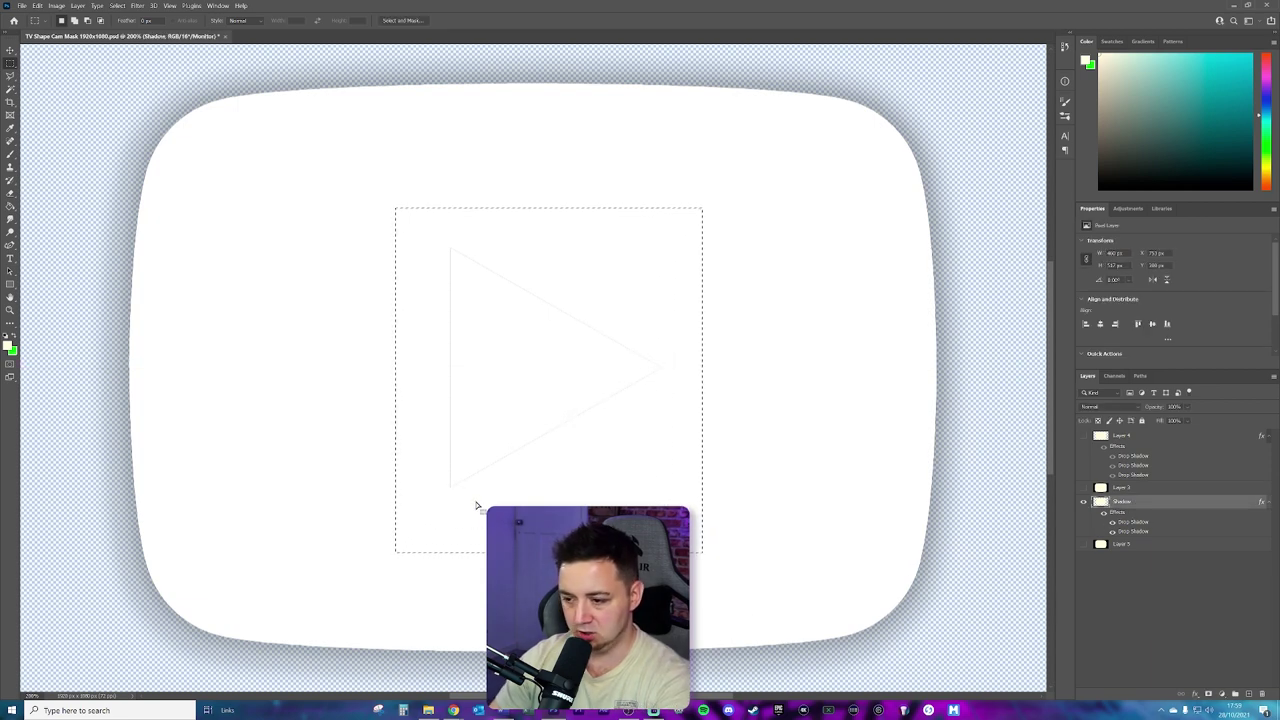
{"action": "key", "text": "Delete"}
{"action": "key", "text": "ctrl+d"}
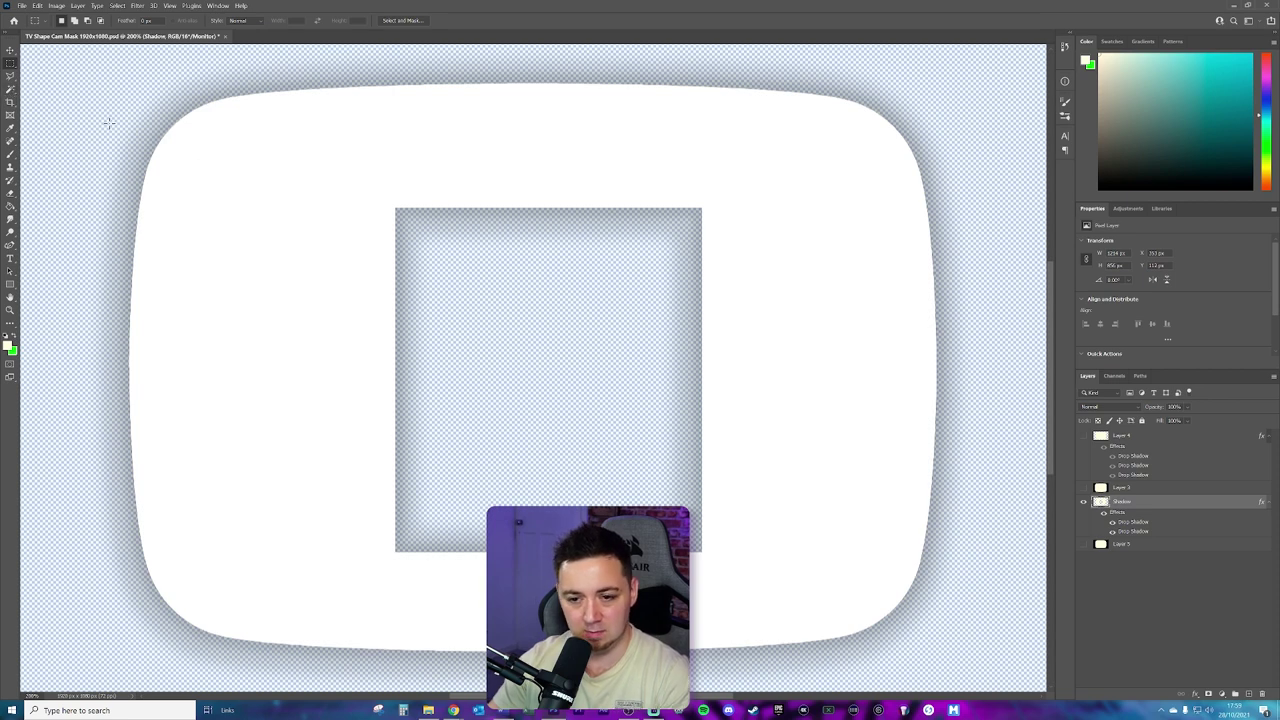
Fill the rectangular hole in the Shadow layer's TV shape with white using the Paint Bucket
{"action": "left_click", "coordinate": [10, 208]}
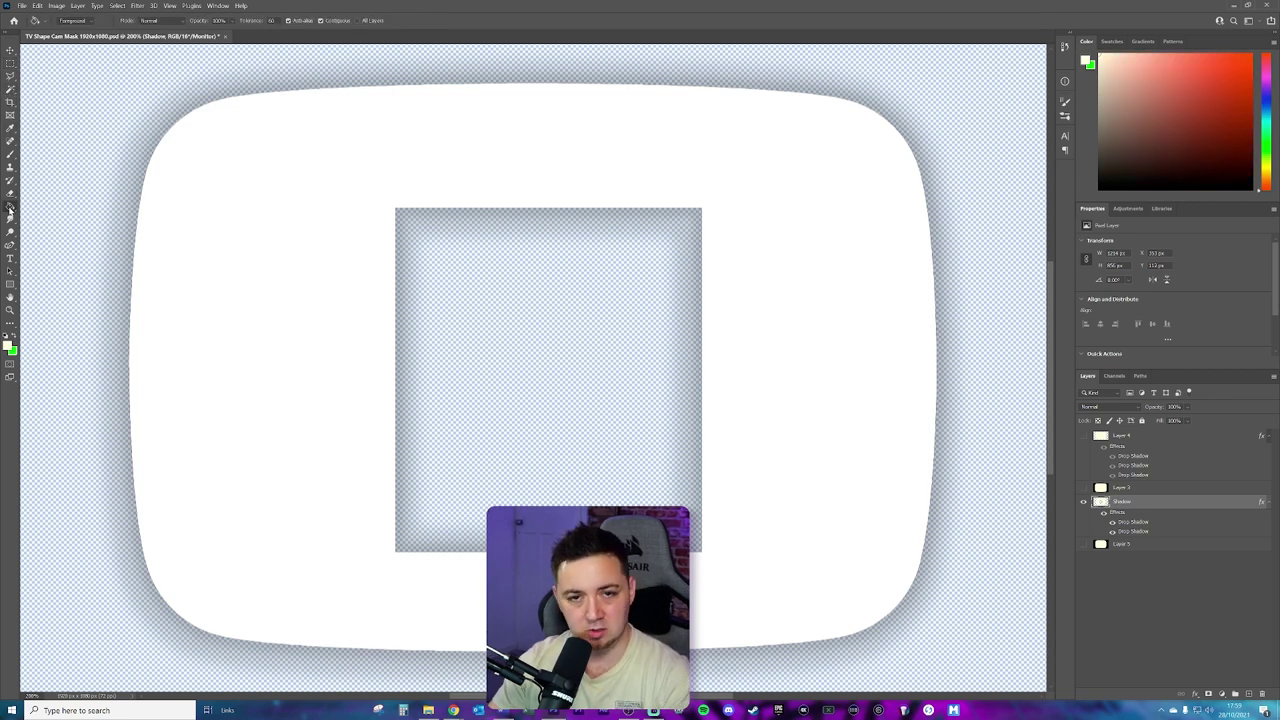
{"action": "left_click", "coordinate": [530, 392]}
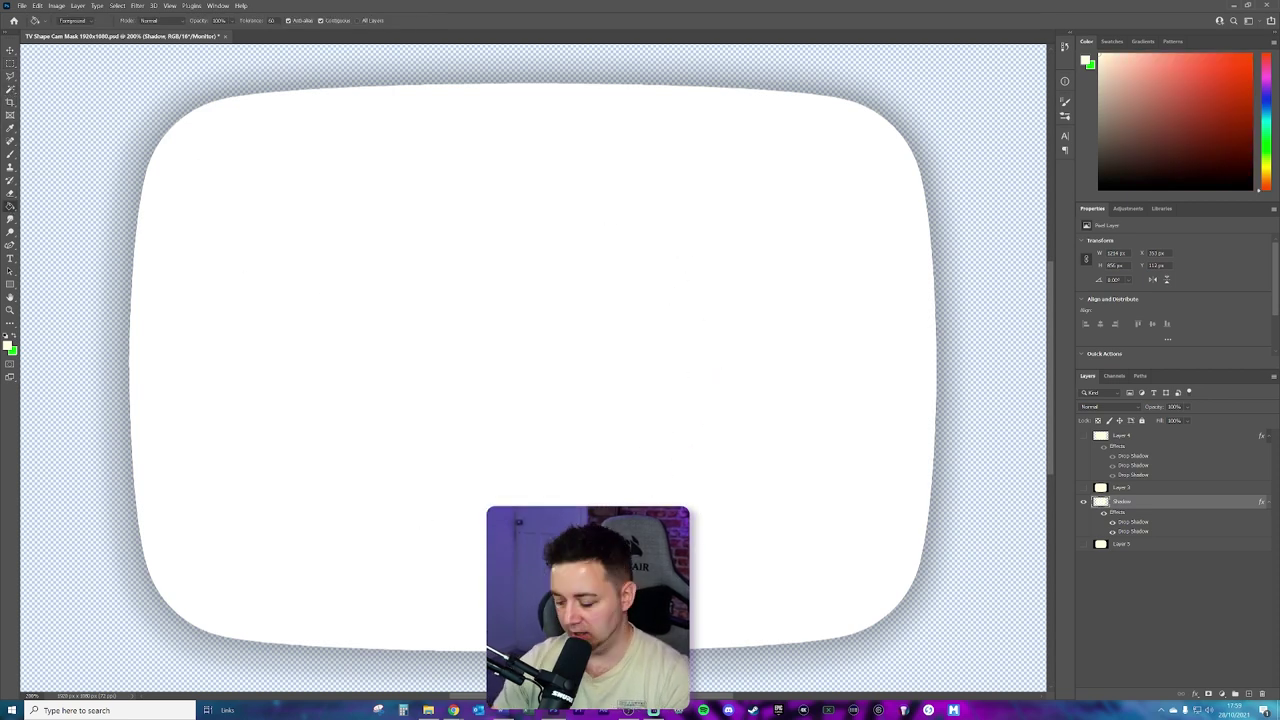
{"action": "key", "text": "ctrl+minus"}
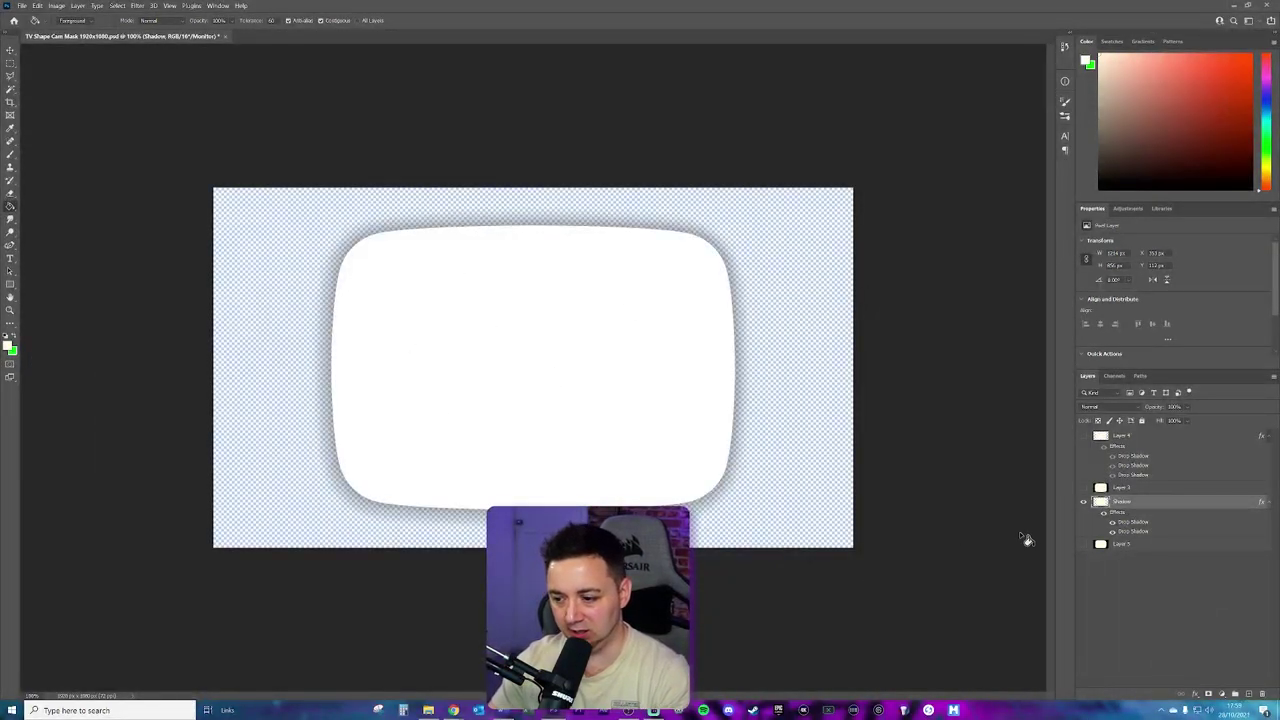
{"action": "left_click", "coordinate": [1163, 594]}
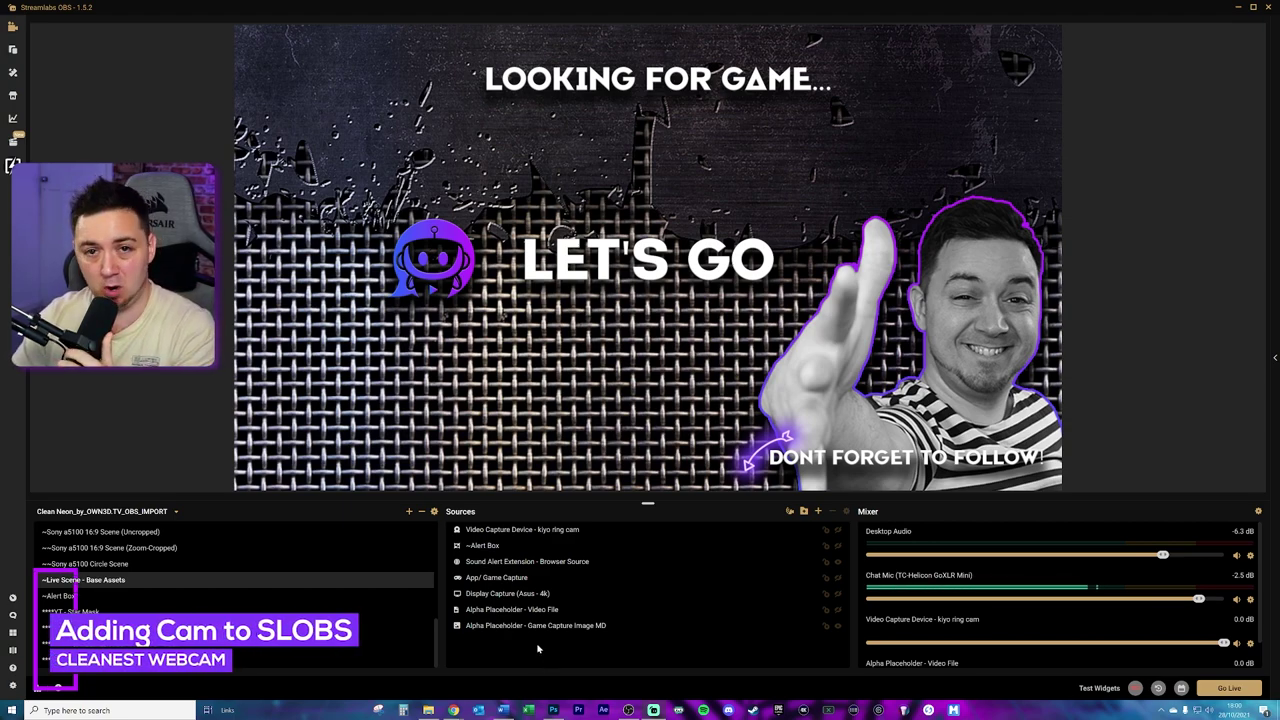
In Streamlabs OBS, create a scene named "New Scene - Camera (uncropped)"
{"action": "left_click", "coordinate": [408, 511]}
{"action": "type", "text": "- C"}
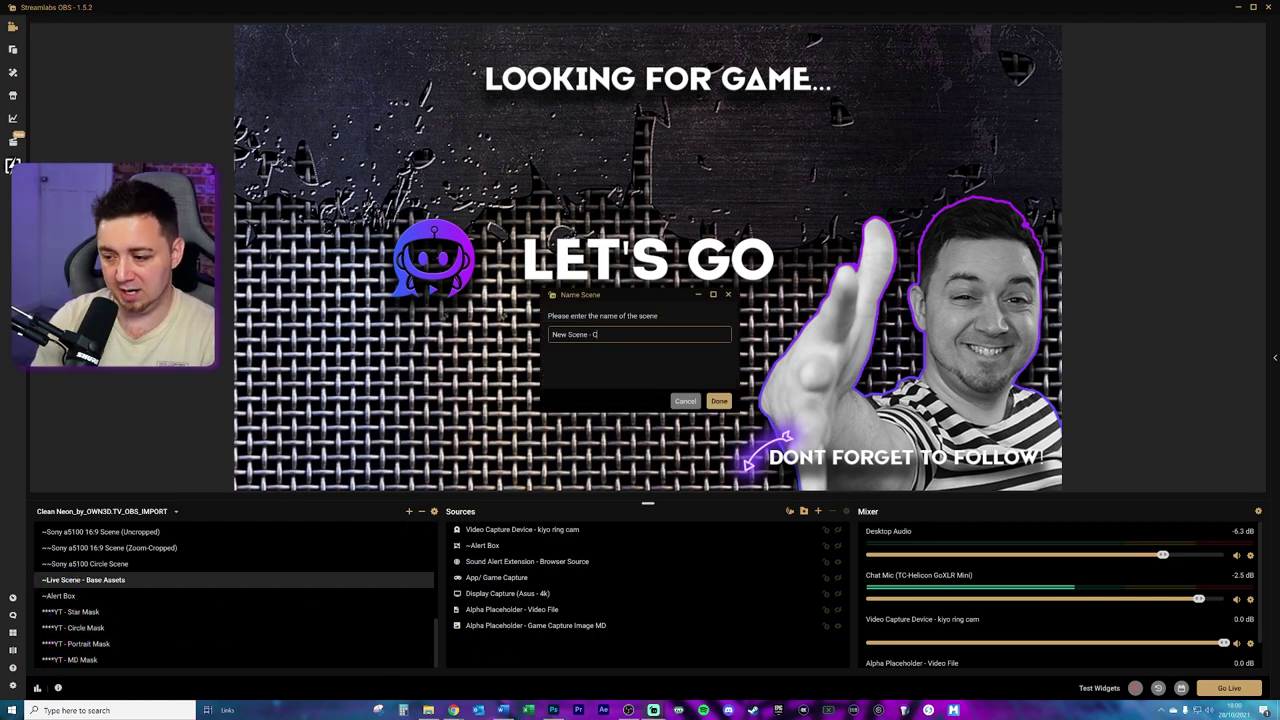
{"action": "type", "text": "amera (uncropped)"}
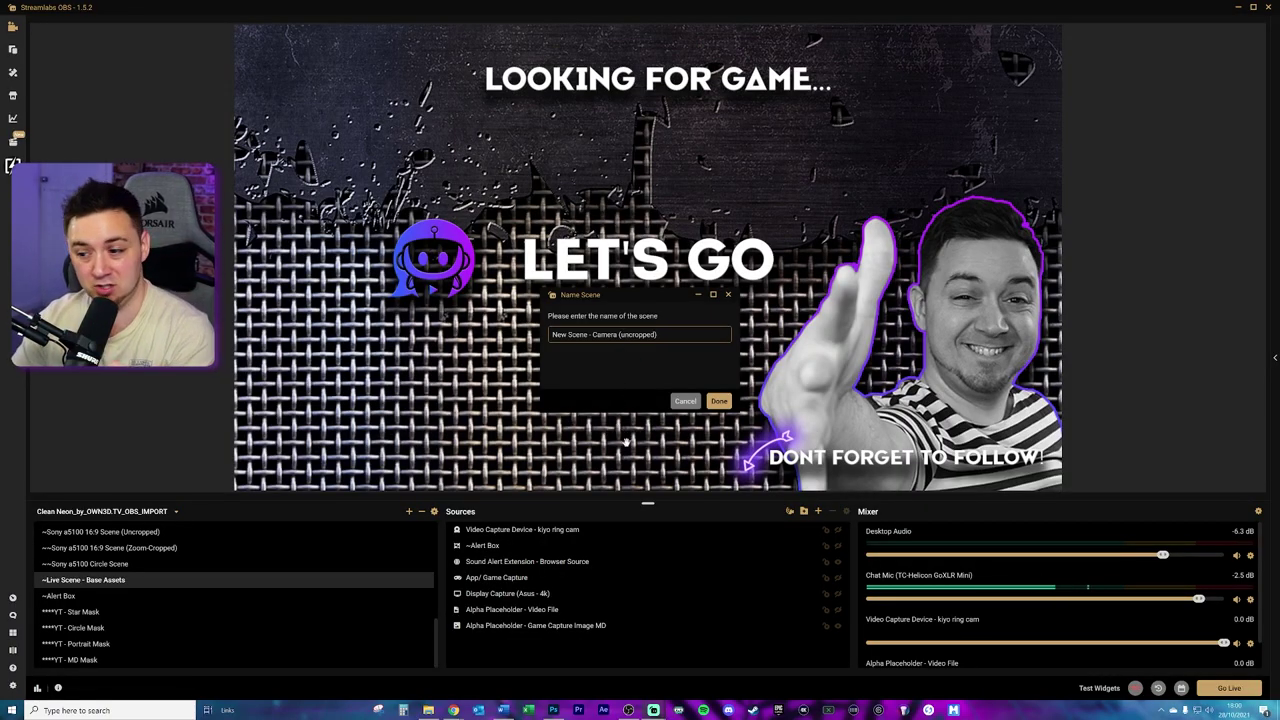
{"action": "left_click", "coordinate": [719, 402]}
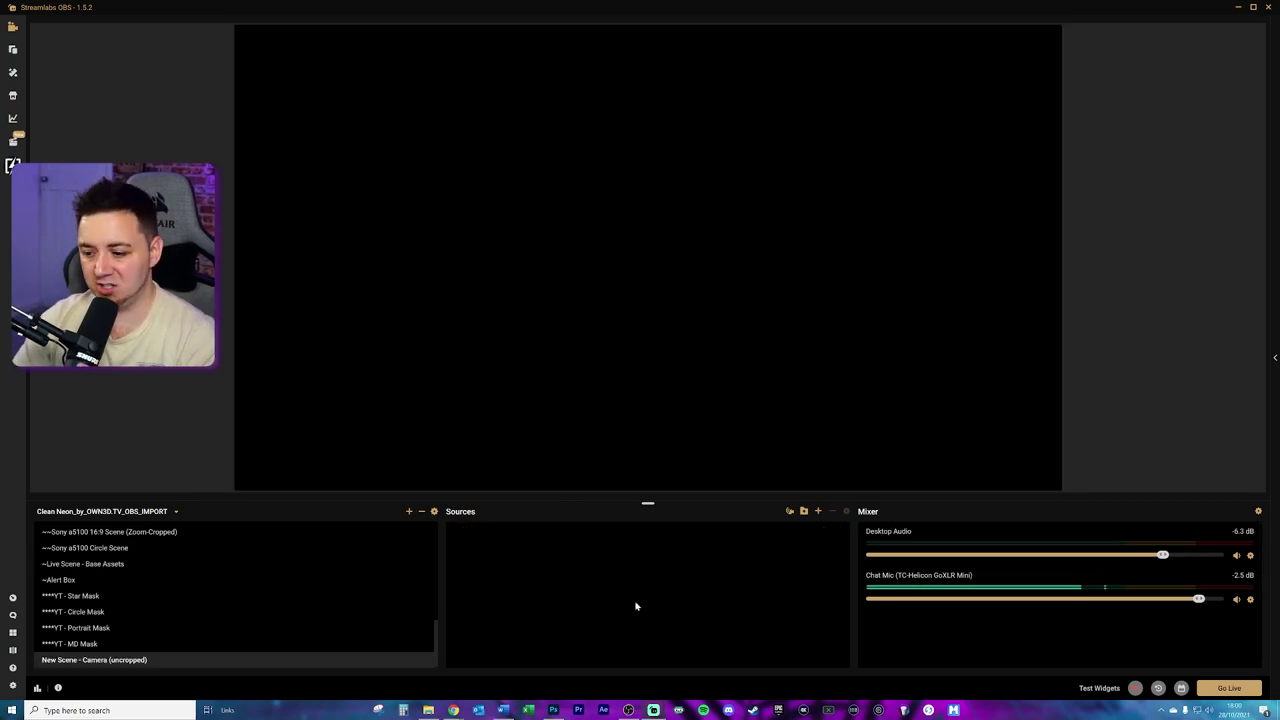
Add a new video capture device source named "Video Capture Device - C920" to the uncropped camera scene
{"action": "left_click", "coordinate": [817, 511]}
{"action": "left_click", "coordinate": [478, 412]}
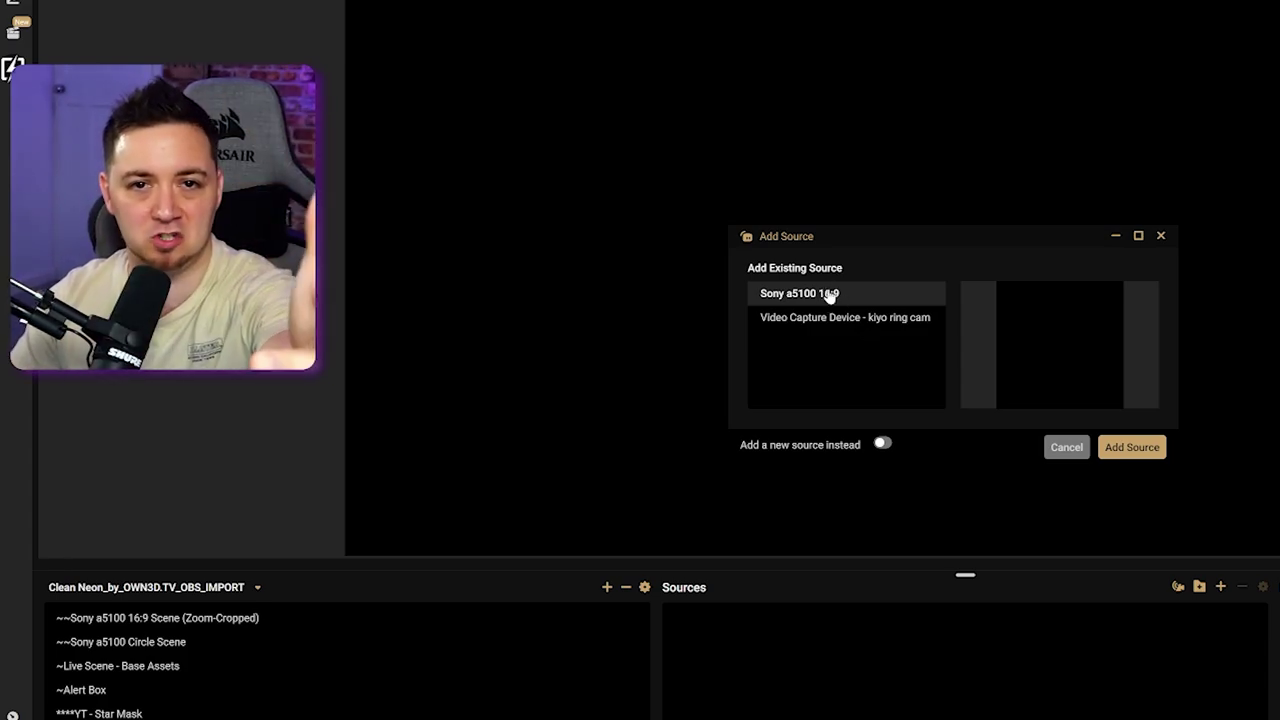
{"action": "left_click", "coordinate": [882, 445]}
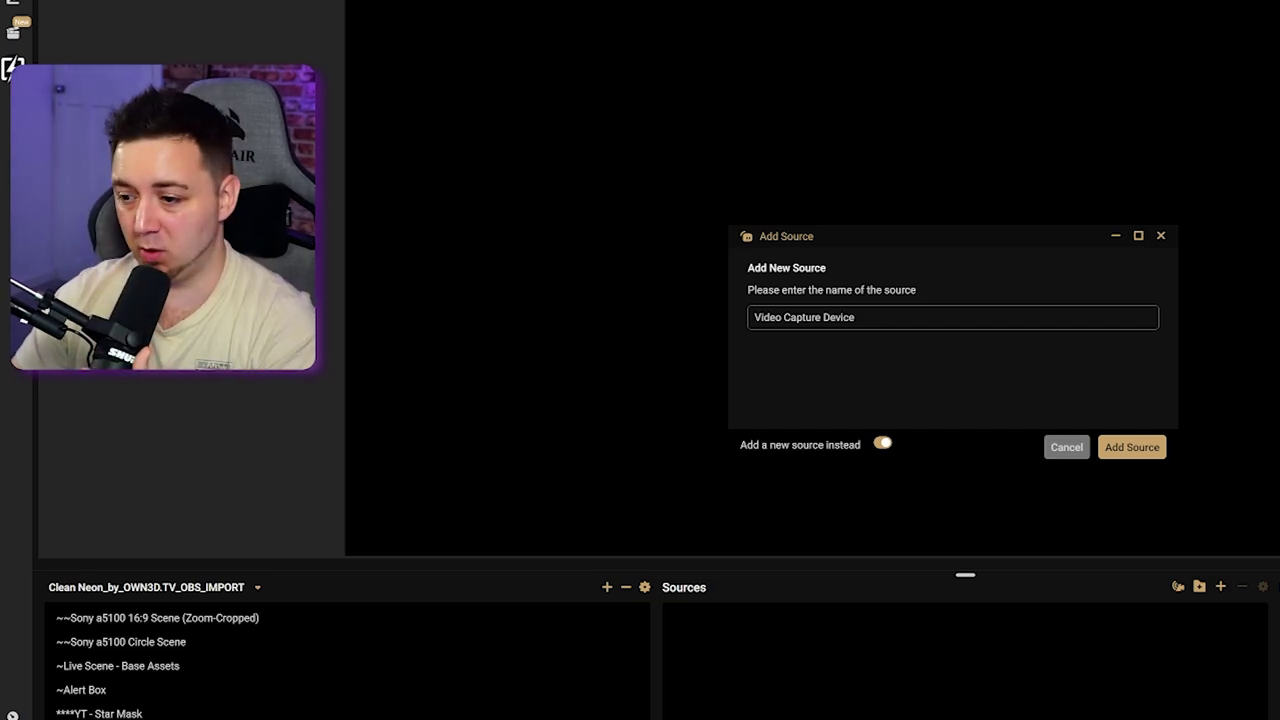
{"action": "left_click", "coordinate": [925, 324]}
{"action": "type", "text": "- C920"}
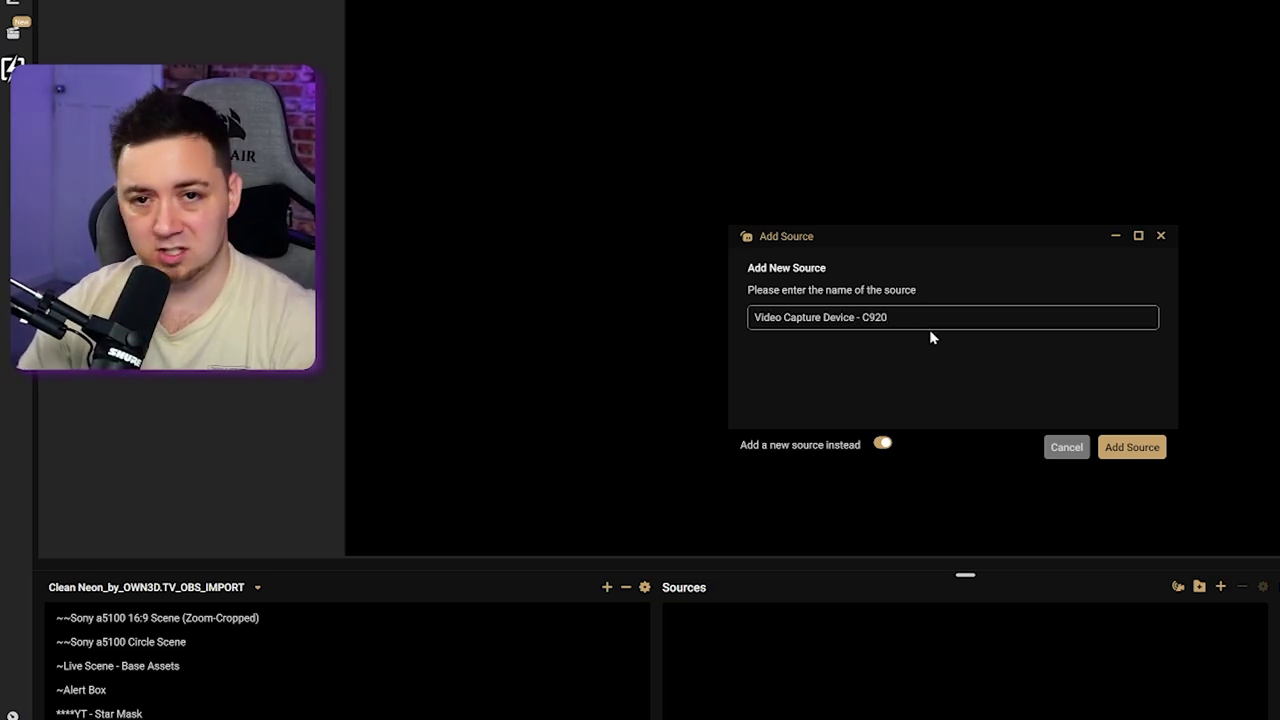
{"action": "left_click", "coordinate": [1125, 447]}
Configure the capture source to use the HD Pro Webcam C920 with a custom resolution of 1920x1080
{"action": "left_click", "coordinate": [935, 241]}
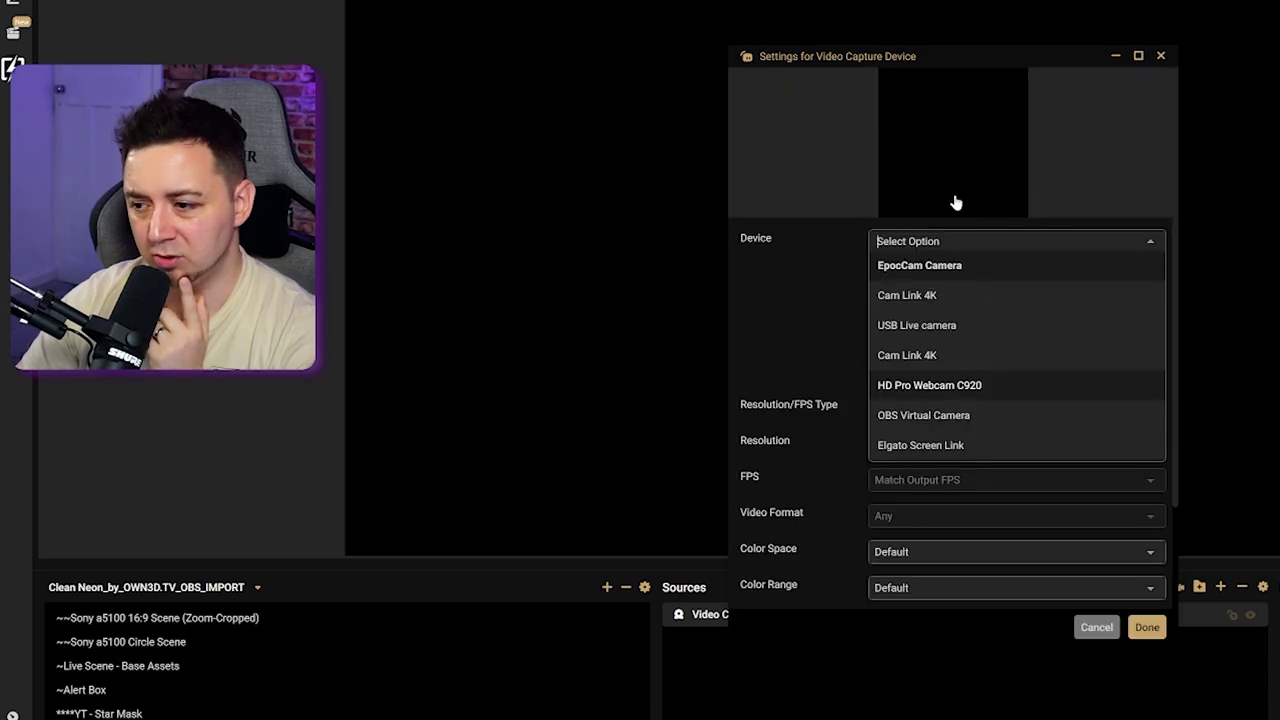
{"action": "left_click", "coordinate": [929, 385]}
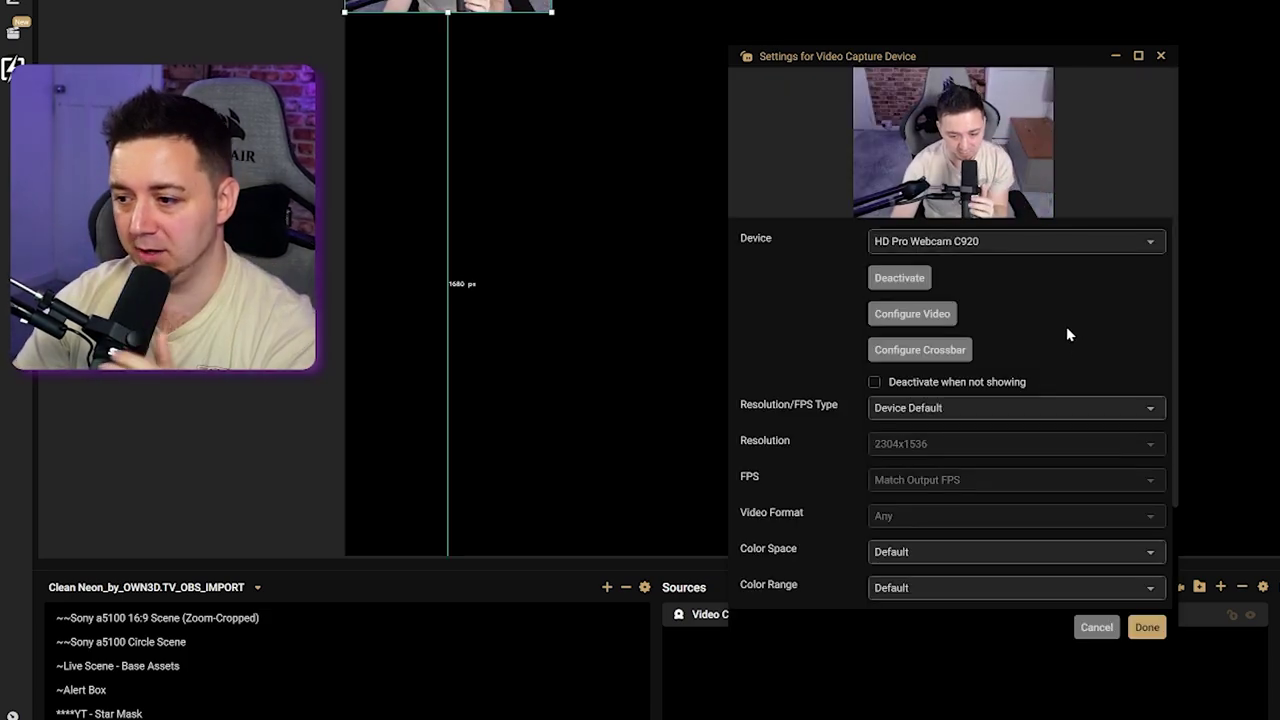
{"action": "left_click", "coordinate": [980, 407]}
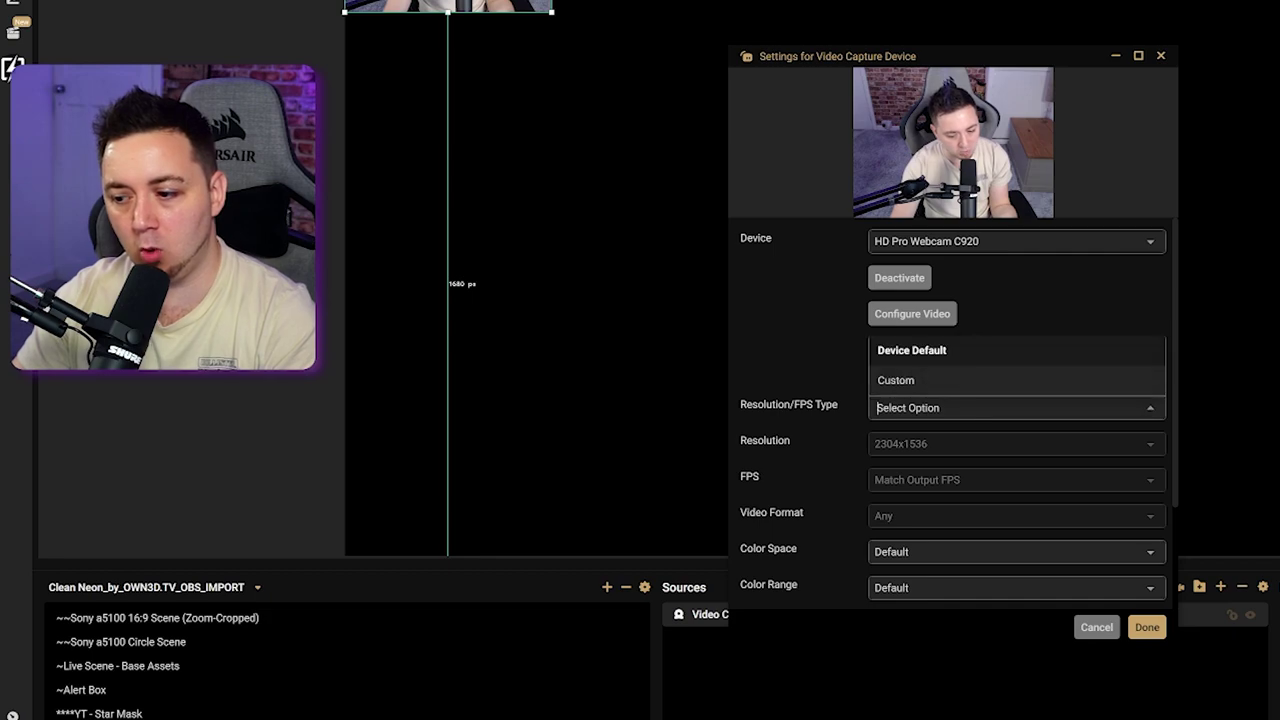
{"action": "left_click", "coordinate": [910, 384]}
{"action": "left_click", "coordinate": [912, 441]}
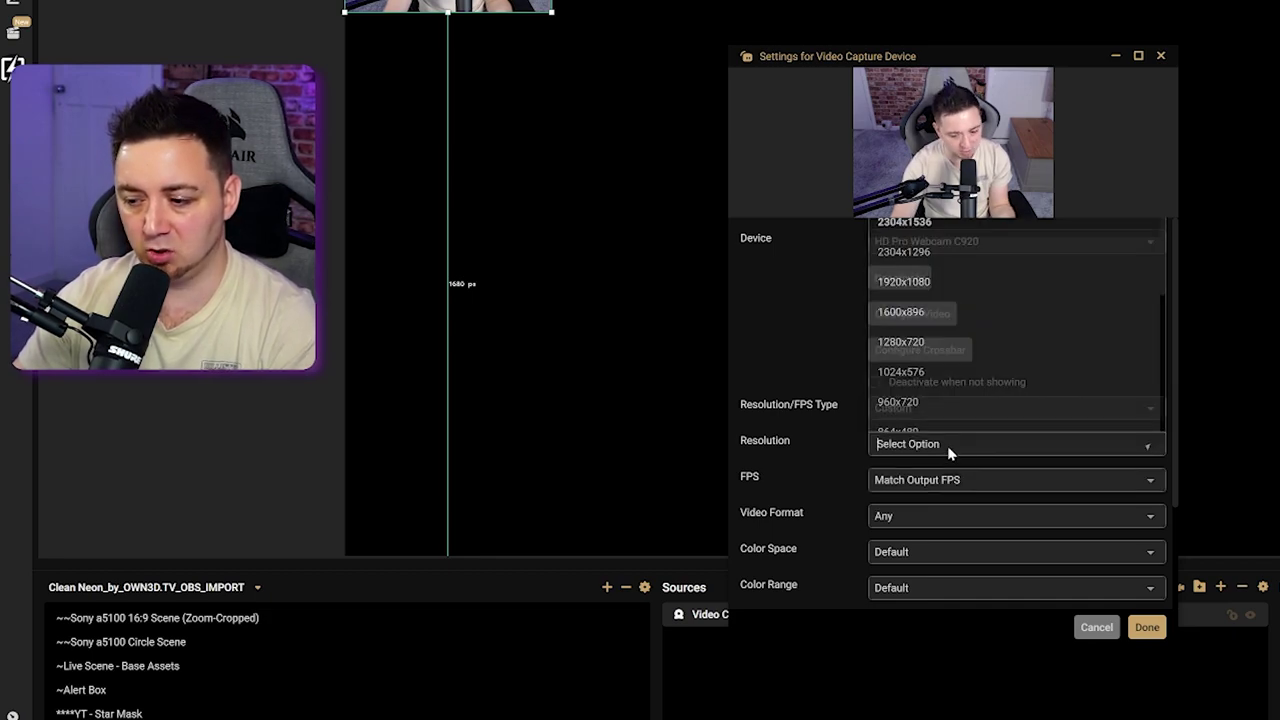
{"action": "left_click", "coordinate": [920, 284]}
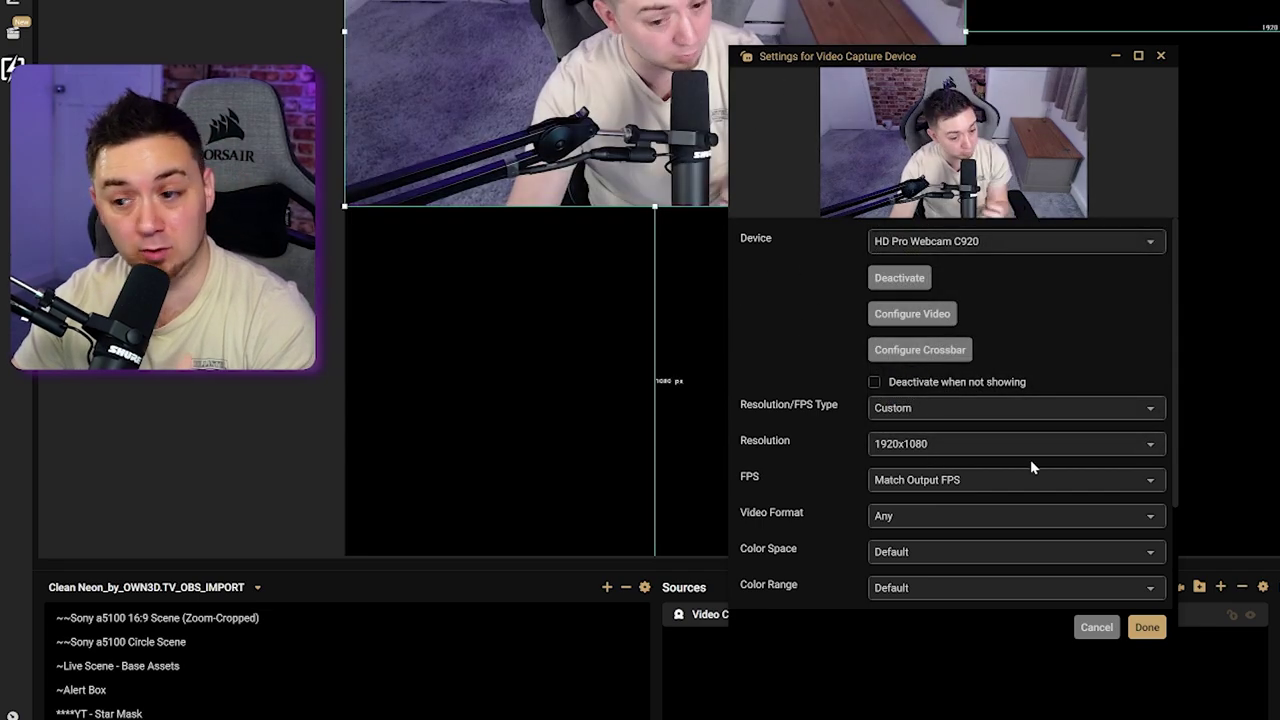
{"action": "left_click", "coordinate": [1146, 627]}
Fit the C920 webcam source to the screen so it fills the scene canvas
{"action": "right_click", "coordinate": [711, 41]}
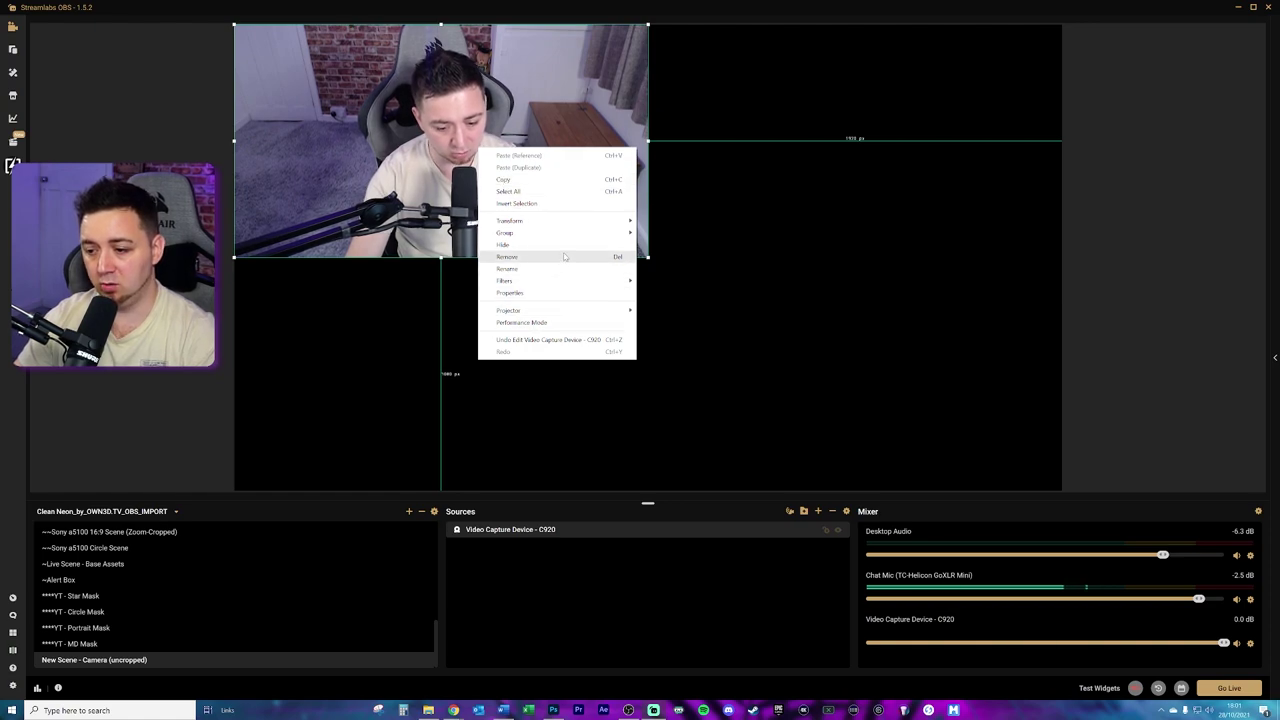
{"action": "mouse_move", "coordinate": [540, 220]}
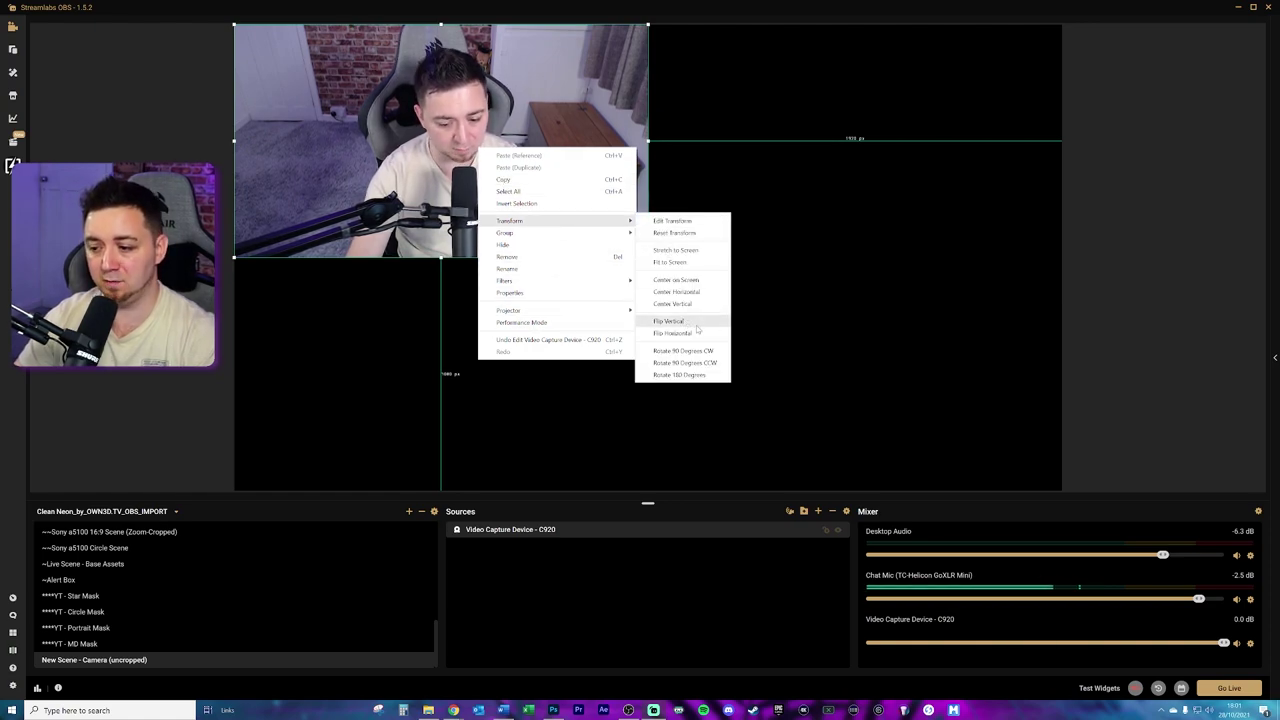
{"action": "left_click", "coordinate": [694, 262]}
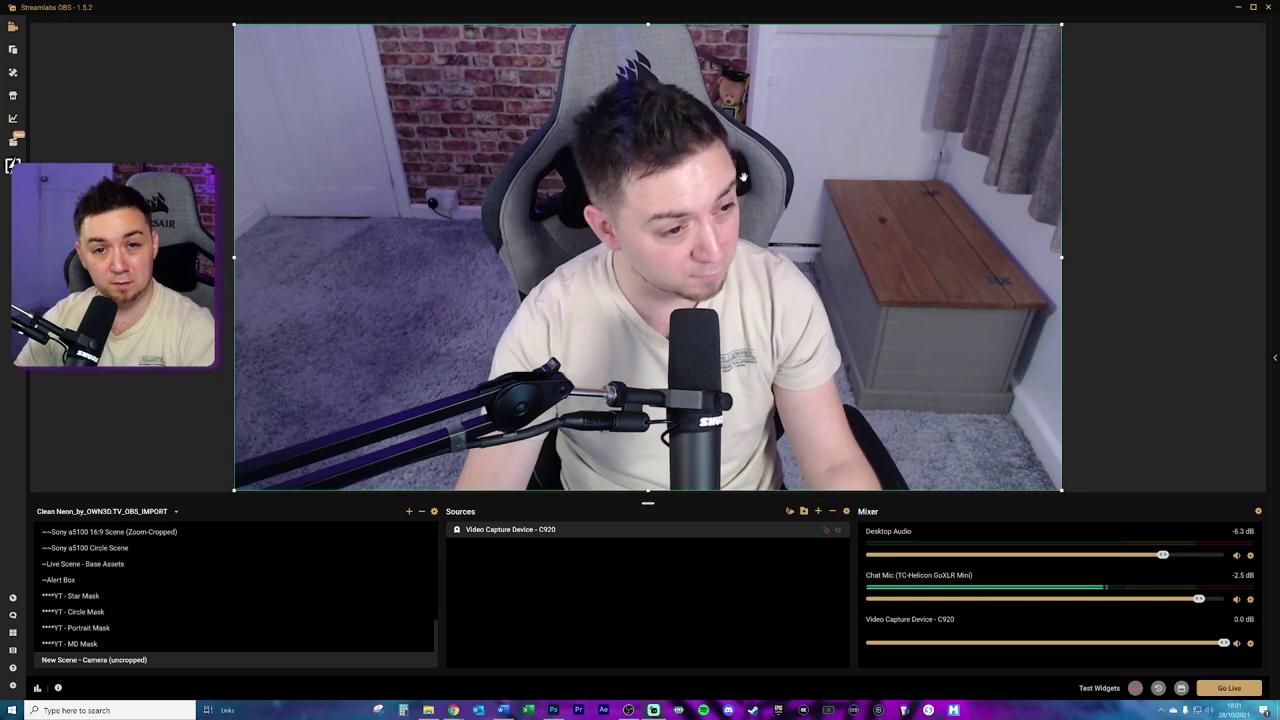
{"action": "left_click", "coordinate": [1074, 31]}
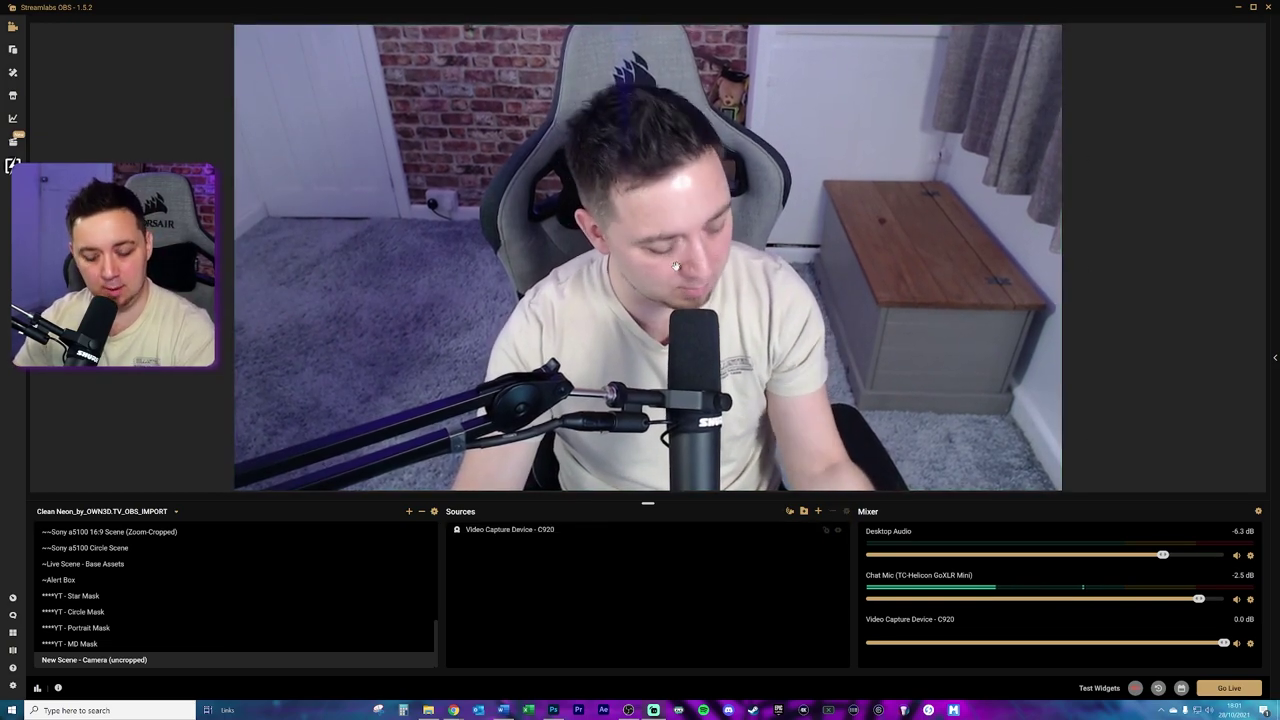
Try resizing the webcam source horizontally by its right edge, outward and inward, restoring the full-canvas size
{"action": "left_click", "coordinate": [1037, 290]}
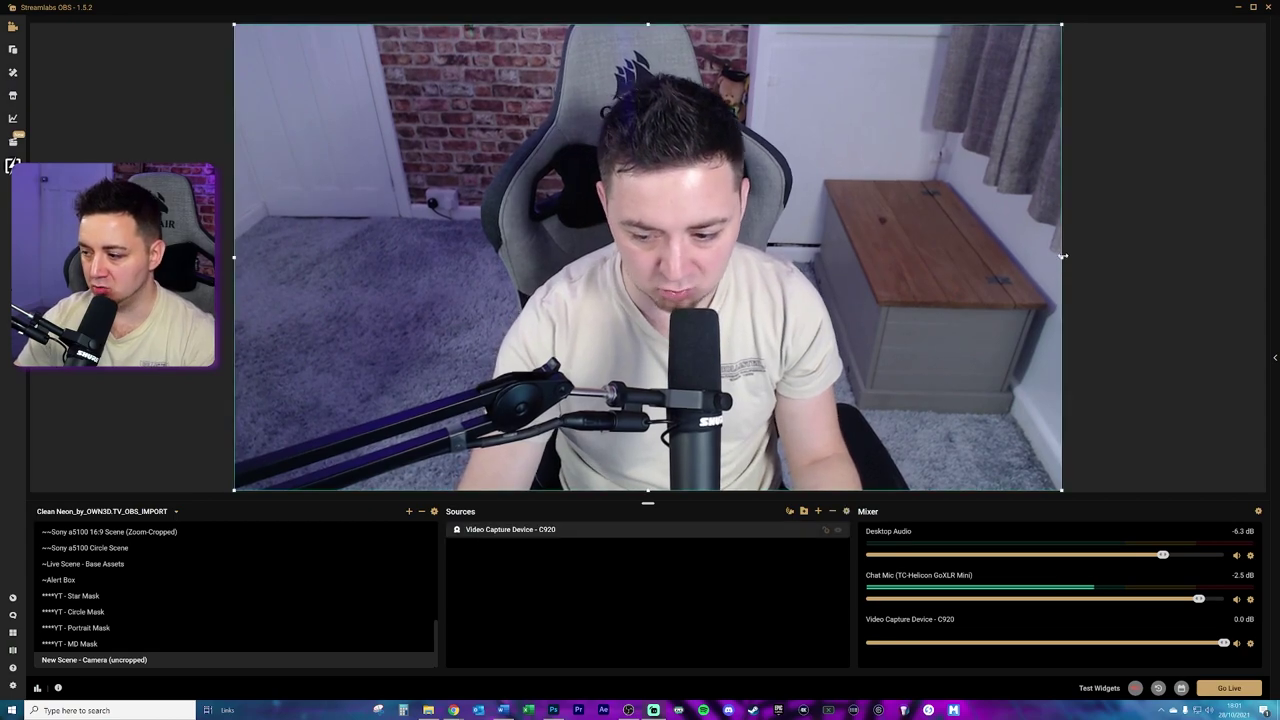
{"action": "left_click", "coordinate": [1110, 270]}
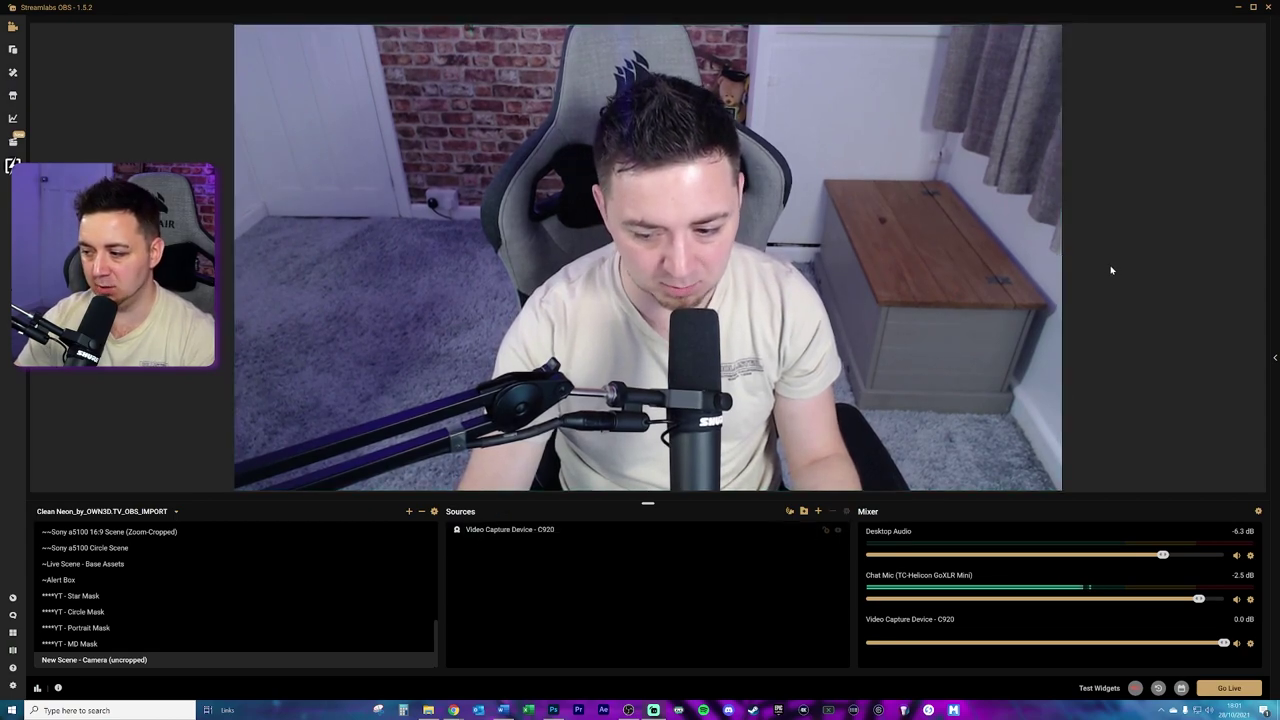
{"action": "left_click", "coordinate": [1060, 260]}
{"action": "left_click_drag", "start_coordinate": [1062, 257], "coordinate": [1101, 265]}
{"action": "key", "text": "ctrl+z"}
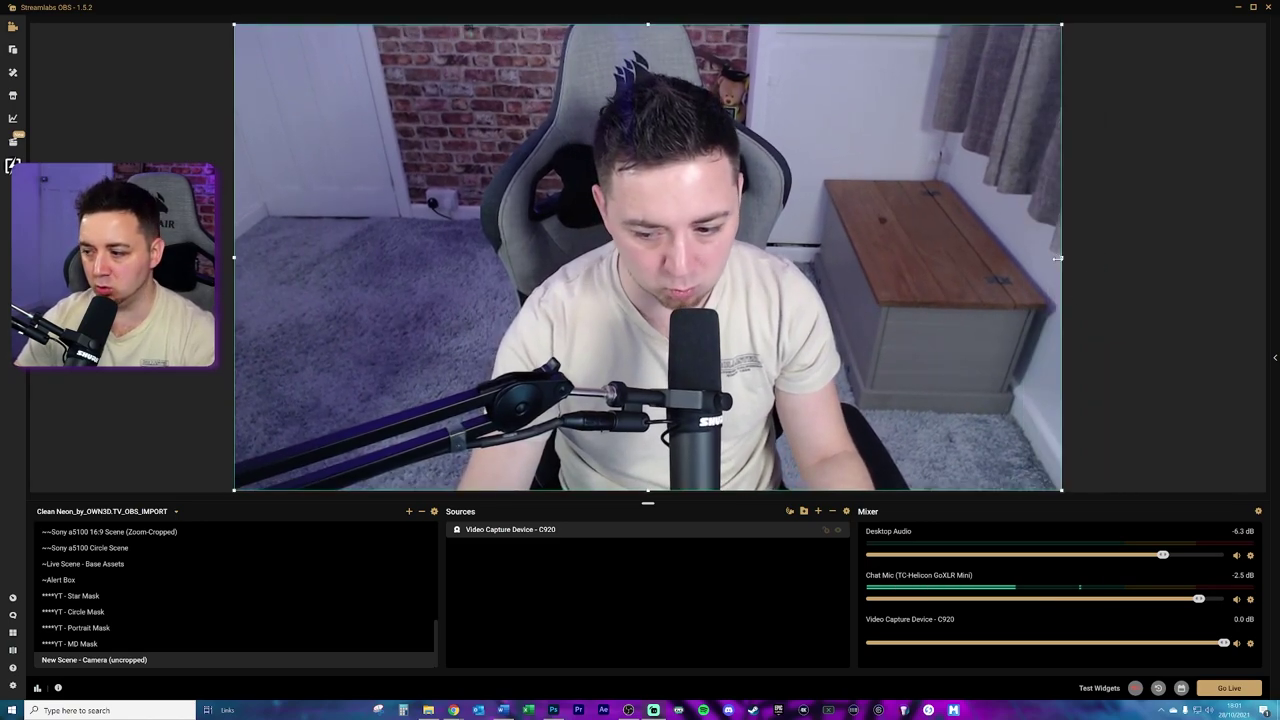
{"action": "left_click_drag", "start_coordinate": [1058, 257], "coordinate": [925, 257]}
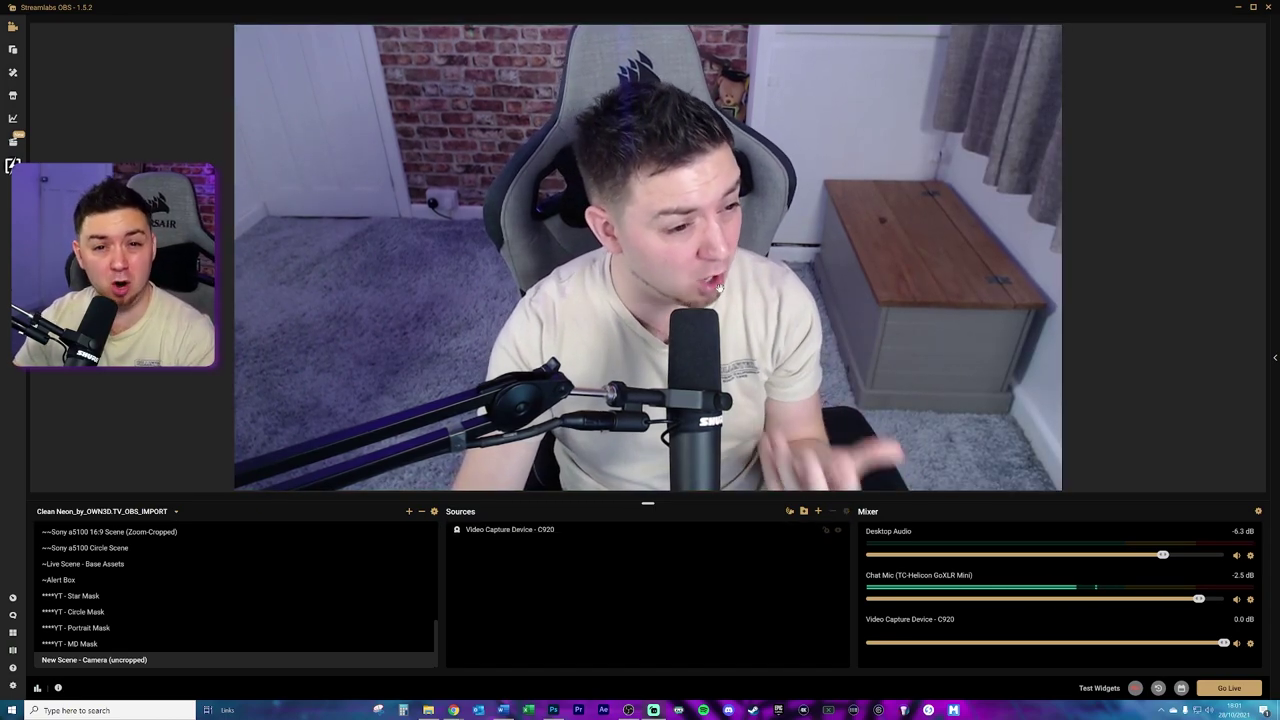
{"action": "left_click", "coordinate": [750, 276]}
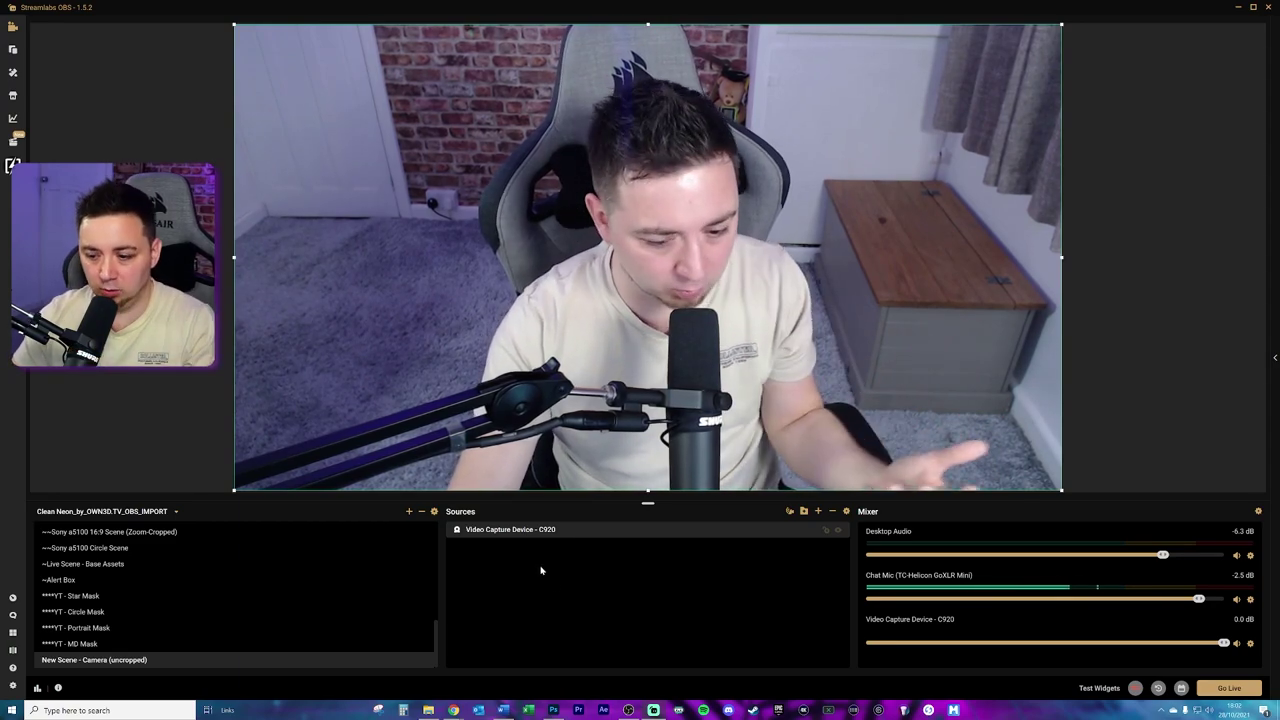
Create another scene named "c920 Cam w Filter YouTube Shape"
{"action": "left_click", "coordinate": [90, 662]}
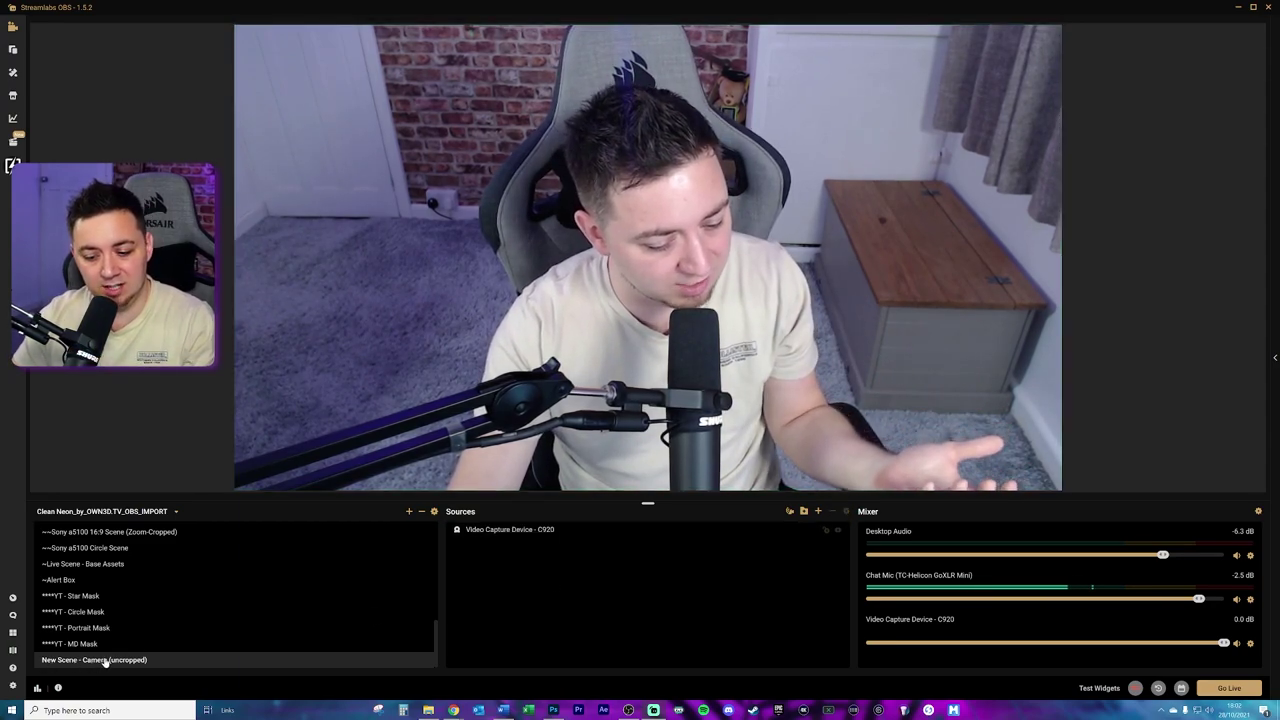
{"action": "left_click", "coordinate": [408, 513]}
{"action": "type", "text": "c"}
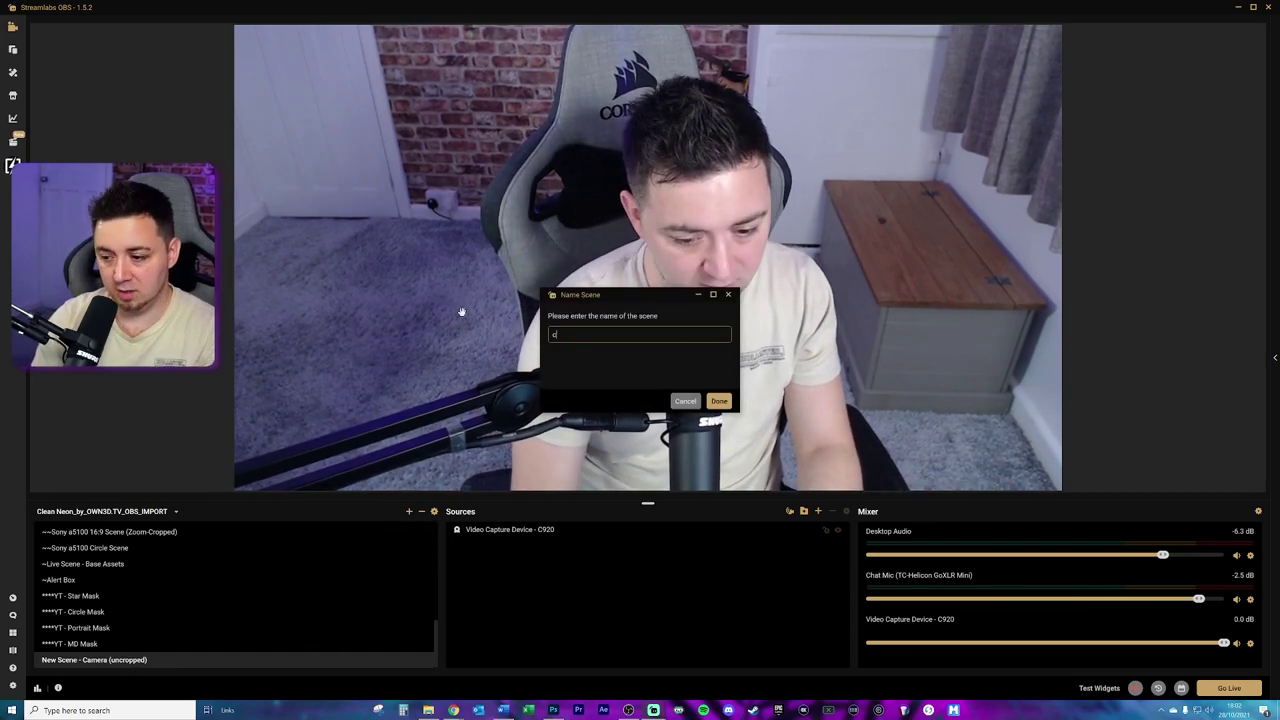
{"action": "type", "text": "920 Cam"}
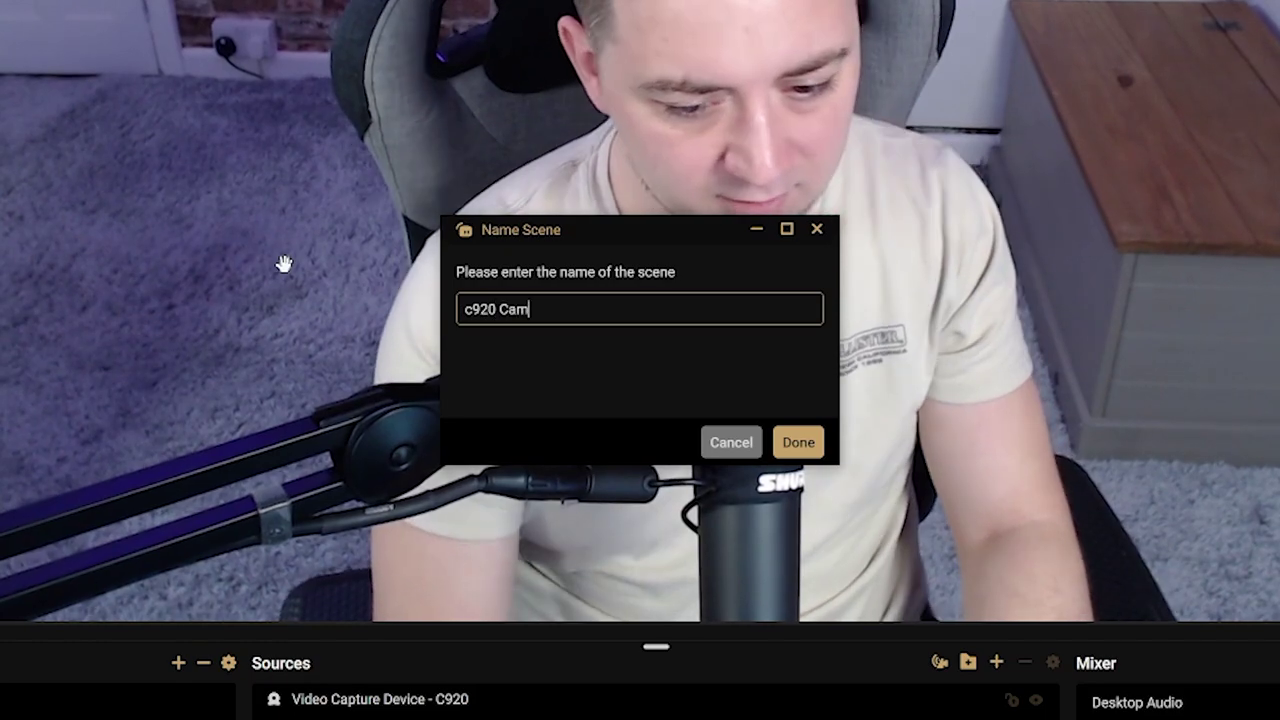
{"action": "type", "text": " w Filte"}
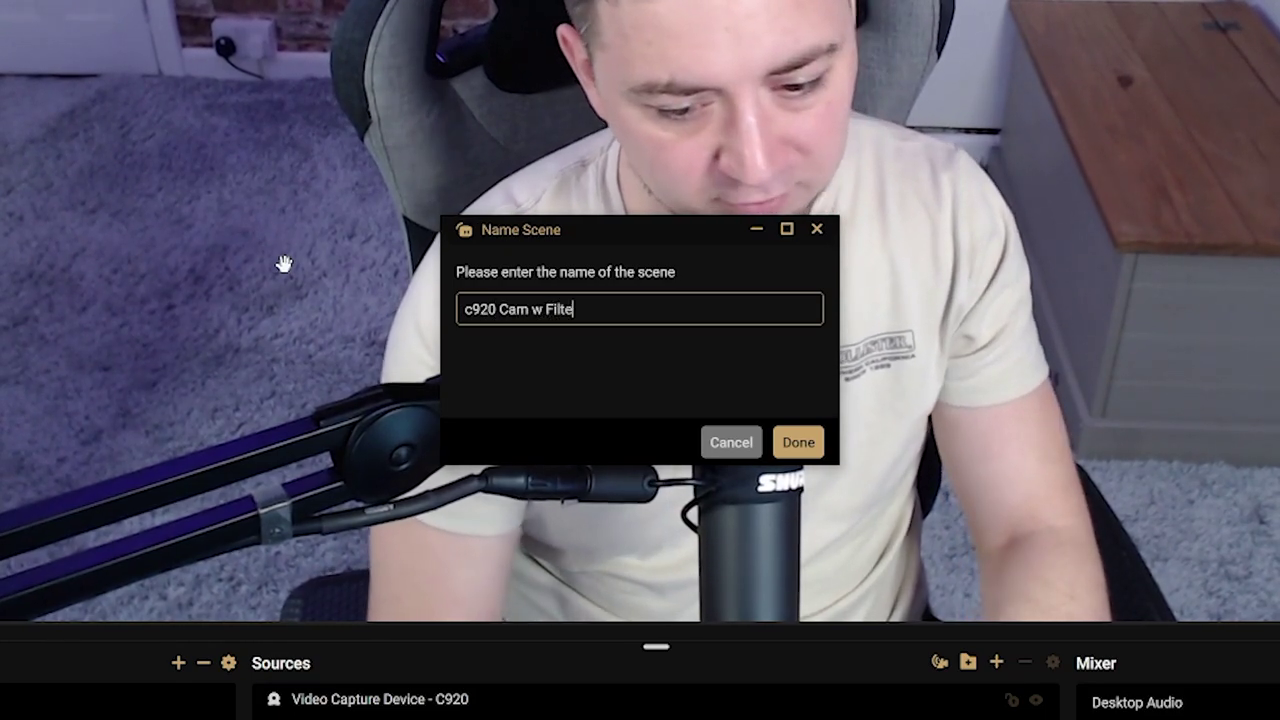
{"action": "type", "text": "r YouTube Shape"}
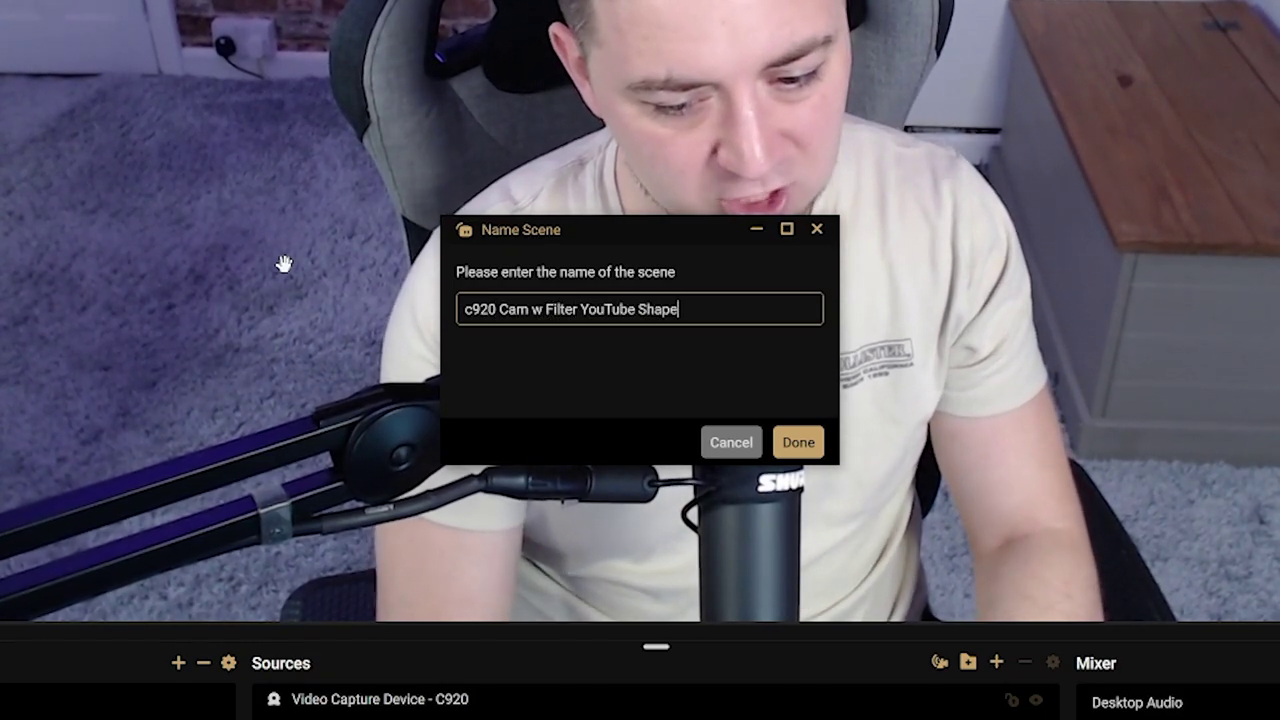
{"action": "left_click", "coordinate": [798, 442]}
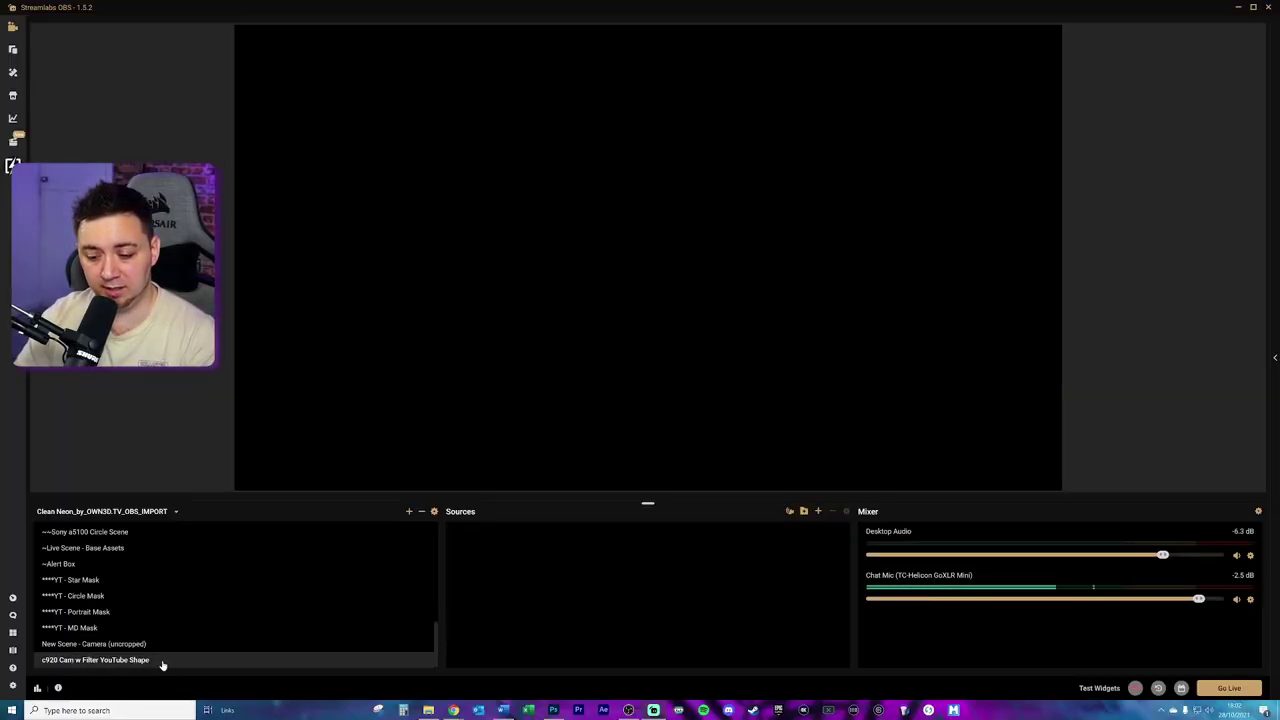
Add the existing scene "New Scene - Camera (uncropped)" as a source in the YouTube Shape scene
{"action": "left_click", "coordinate": [820, 512]}
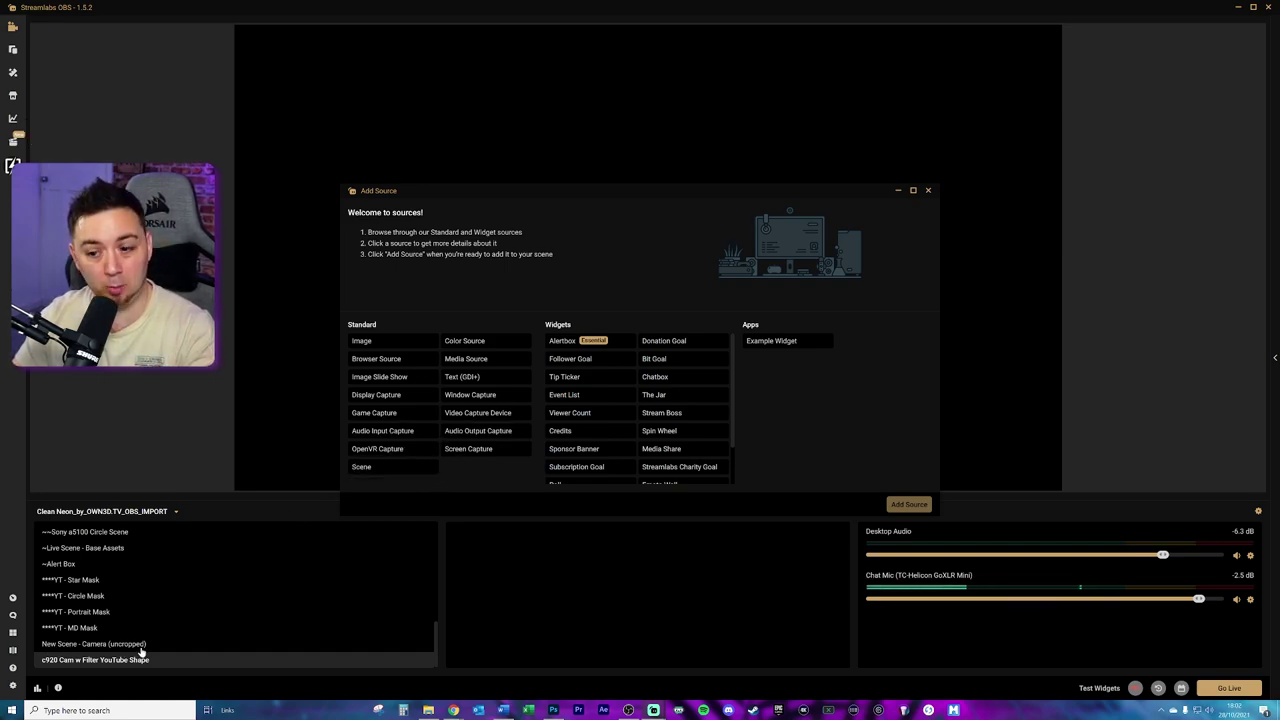
{"action": "left_click", "coordinate": [362, 467]}
{"action": "left_click", "coordinate": [909, 504]}
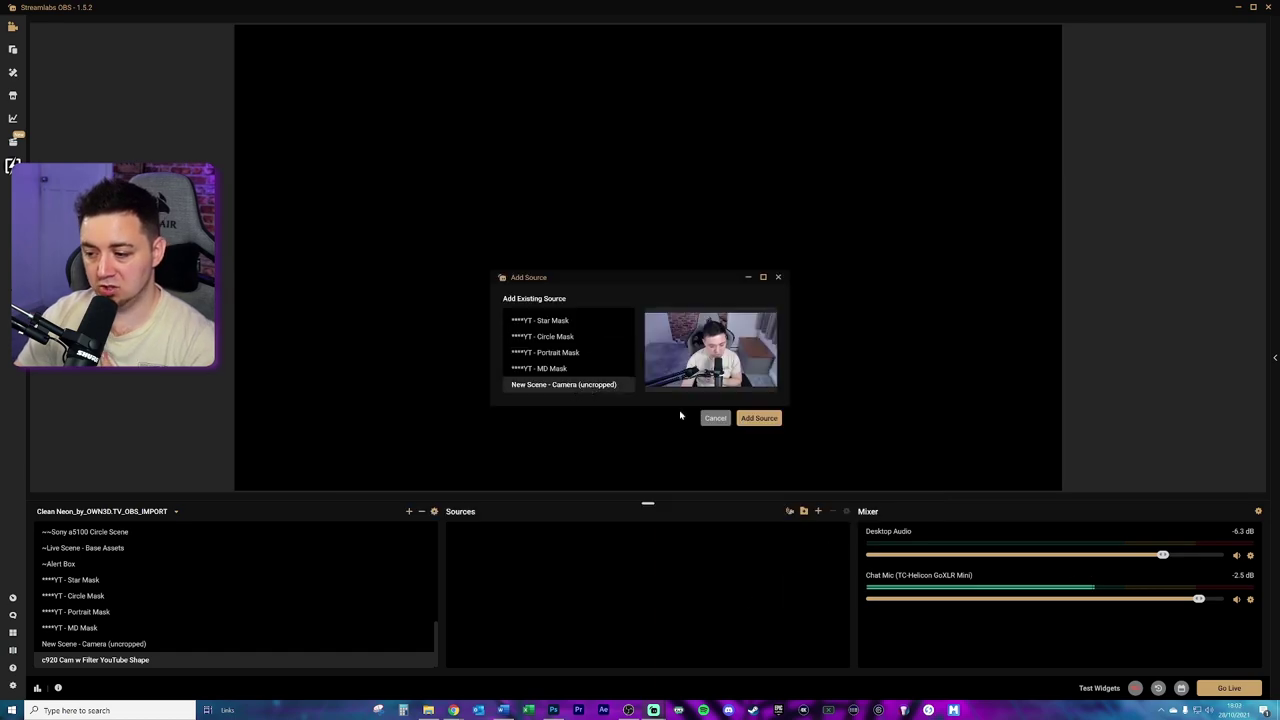
{"action": "left_click", "coordinate": [757, 419]}
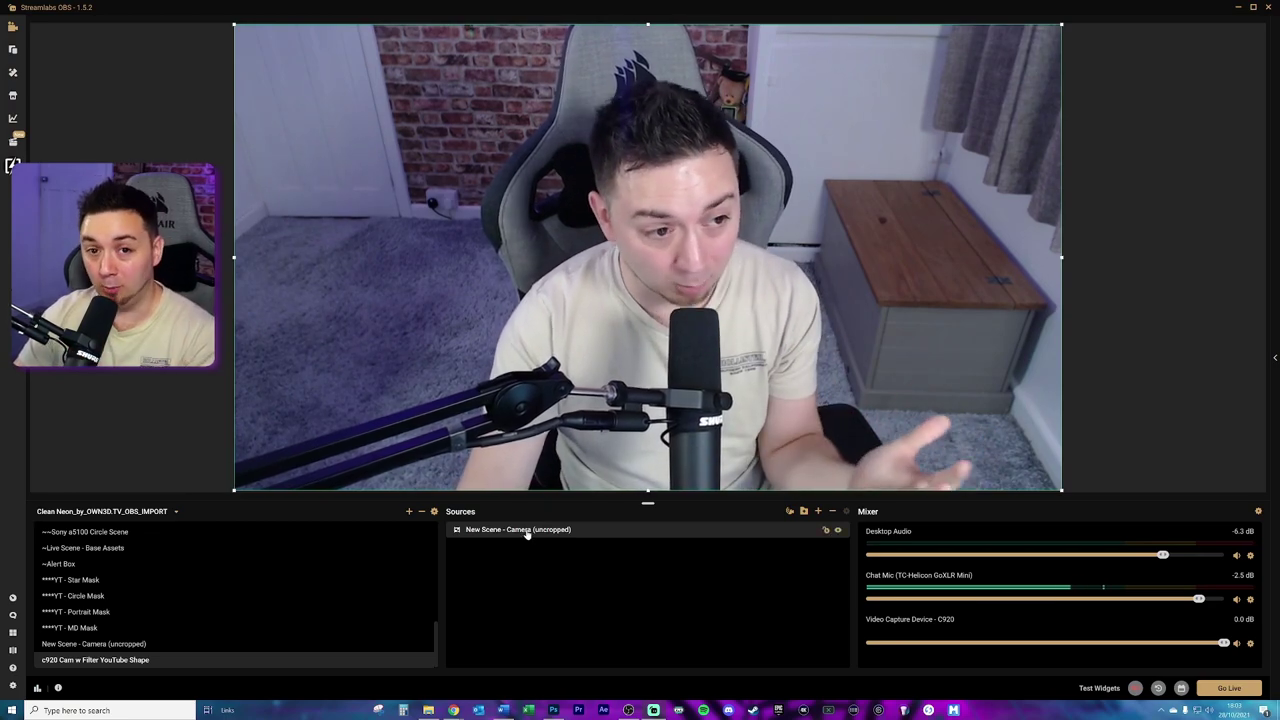
{"action": "left_click", "coordinate": [141, 670]}
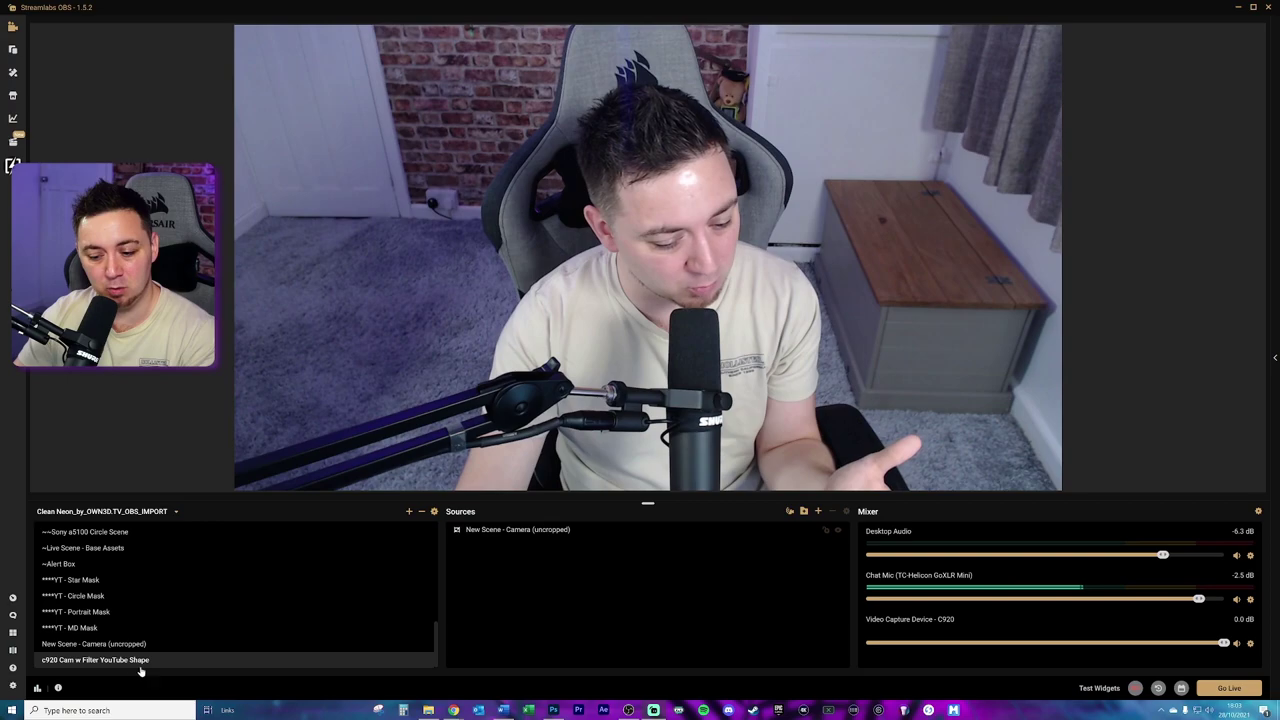
{"action": "left_click", "coordinate": [528, 531]}
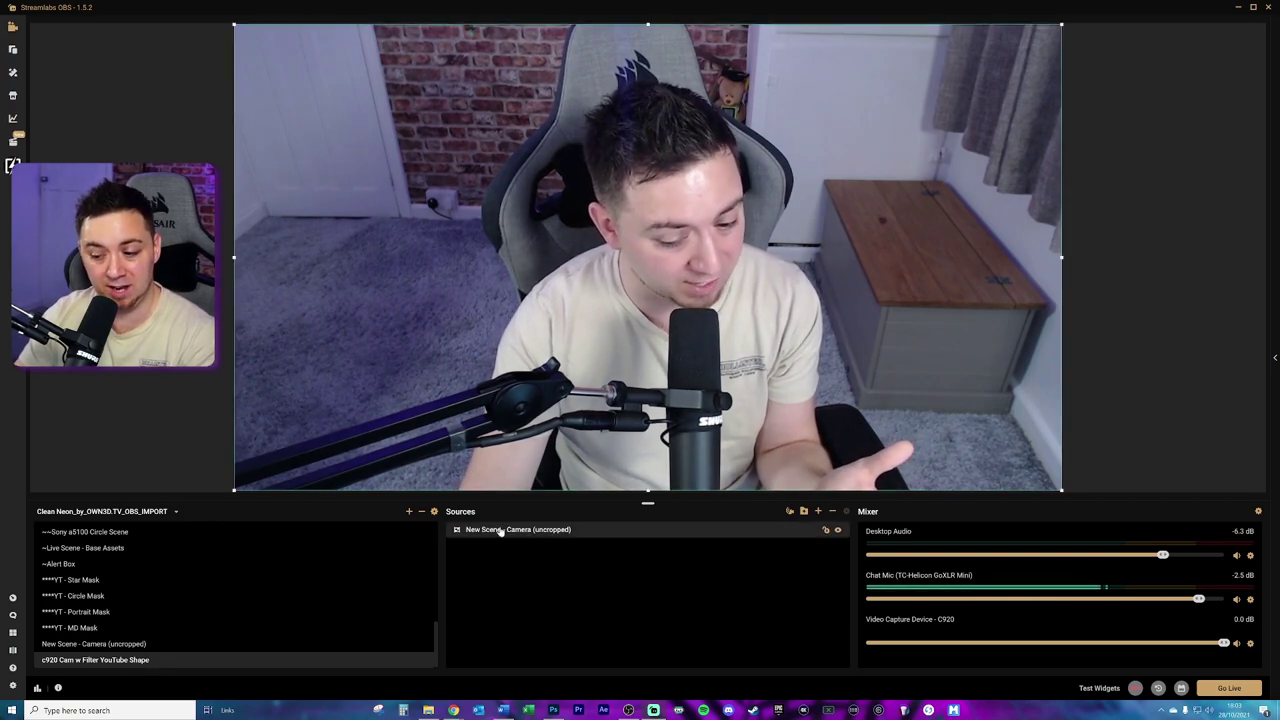
{"action": "left_click", "coordinate": [122, 647]}
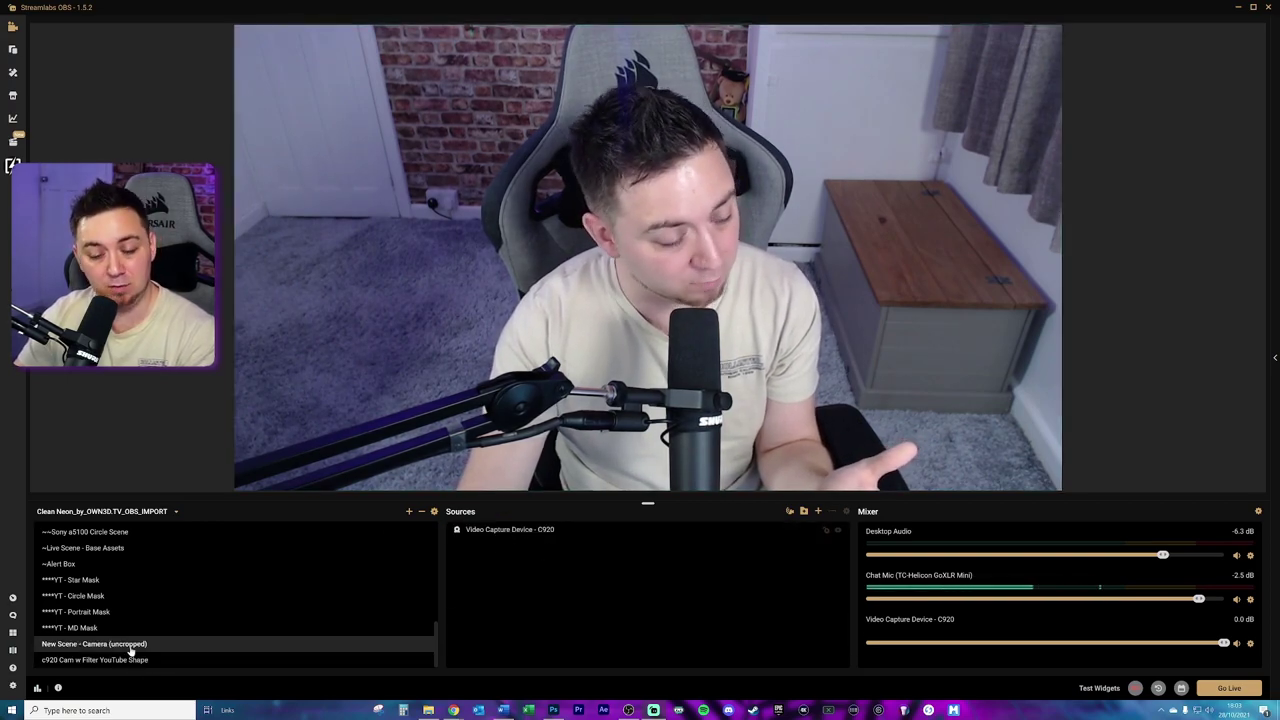
Add an Image Mask/Blend filter to the scene "c920 Cam w Filter YouTube Shape", keeping the default filter name
{"action": "left_click", "coordinate": [133, 662]}
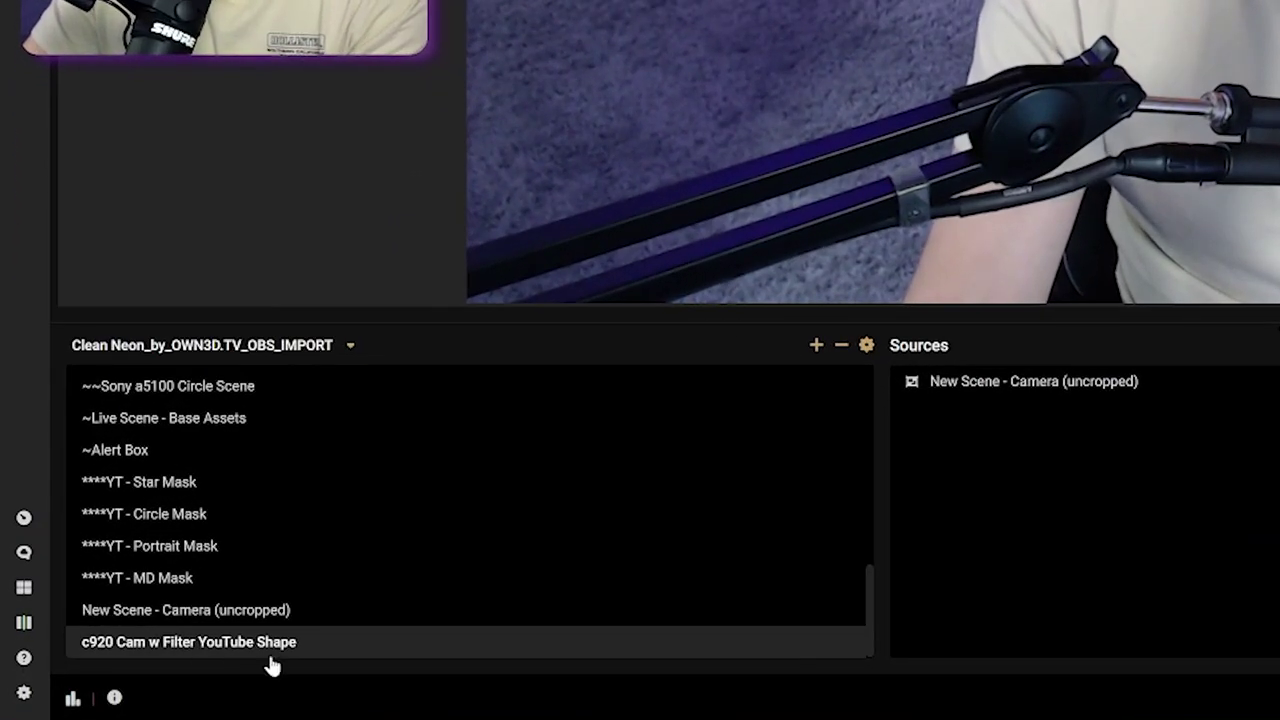
{"action": "right_click", "coordinate": [282, 648]}
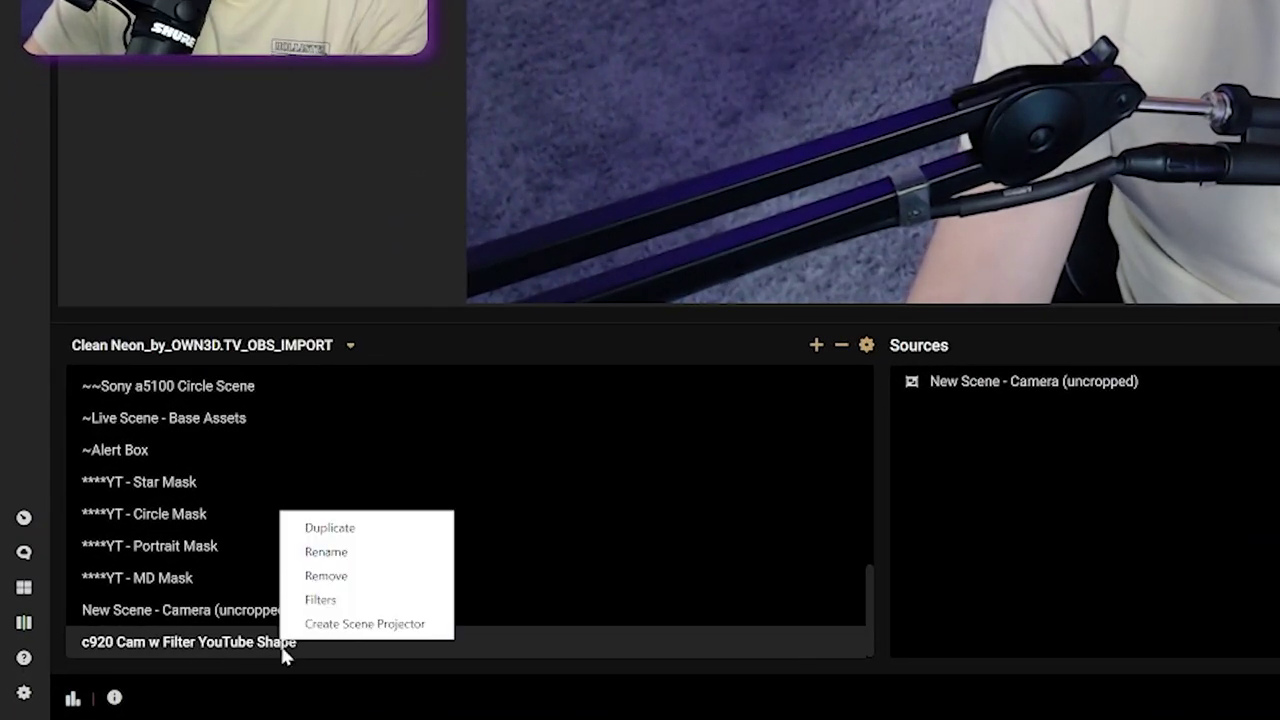
{"action": "left_click", "coordinate": [363, 606]}
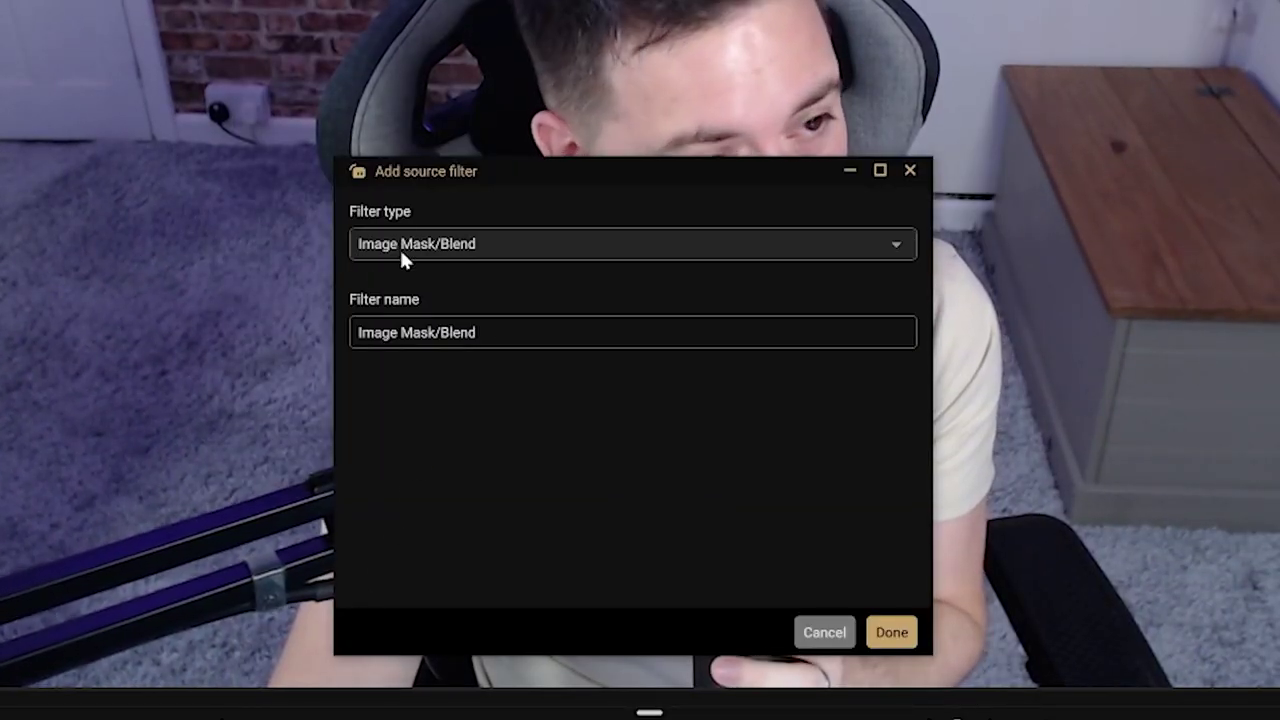
{"action": "left_click", "coordinate": [880, 632]}
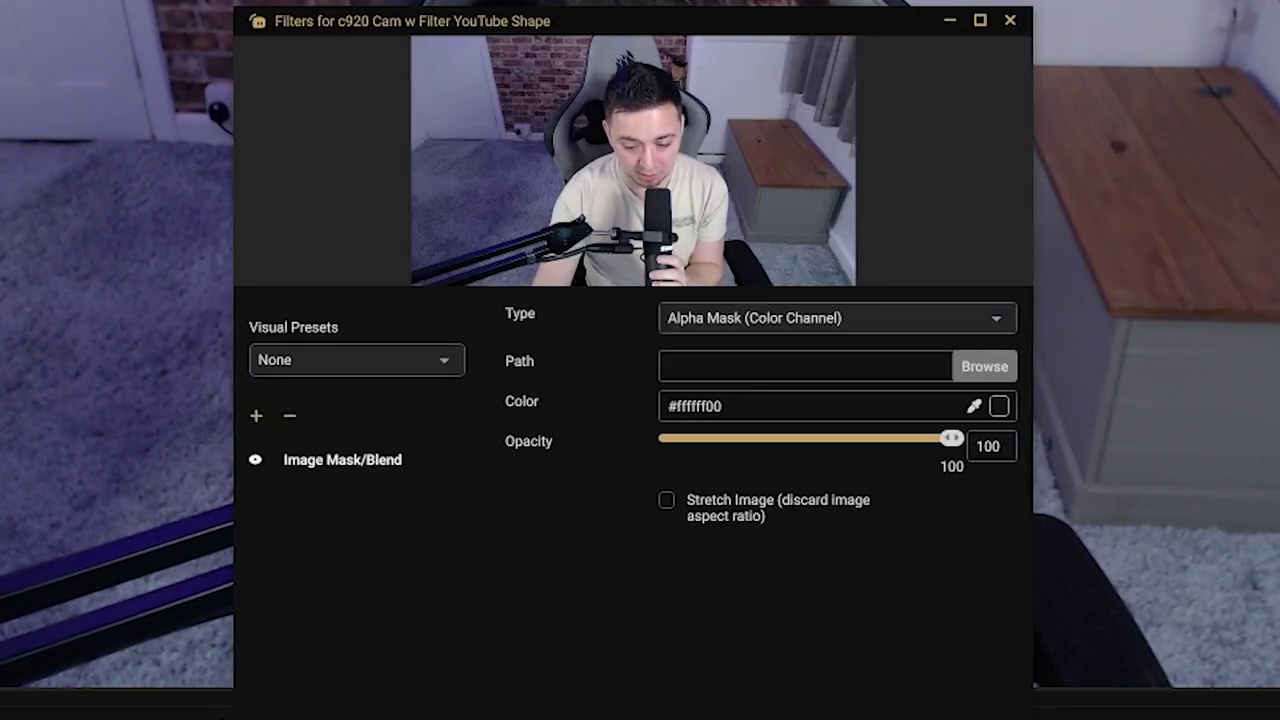
Load the image "TV Shape Cam Mask 1920x1080" into the mask filter as an Alpha Mask (Color Channel) and close the filter settings
{"action": "left_click", "coordinate": [985, 368]}
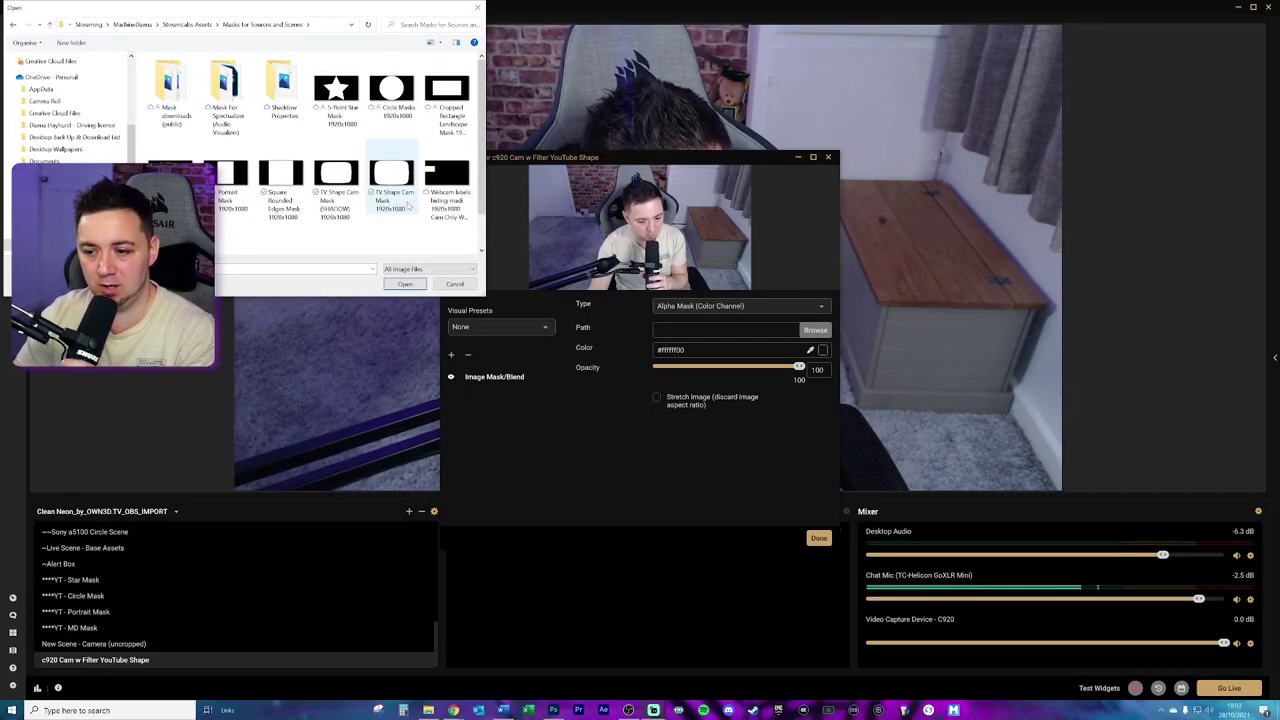
{"action": "left_click", "coordinate": [390, 205]}
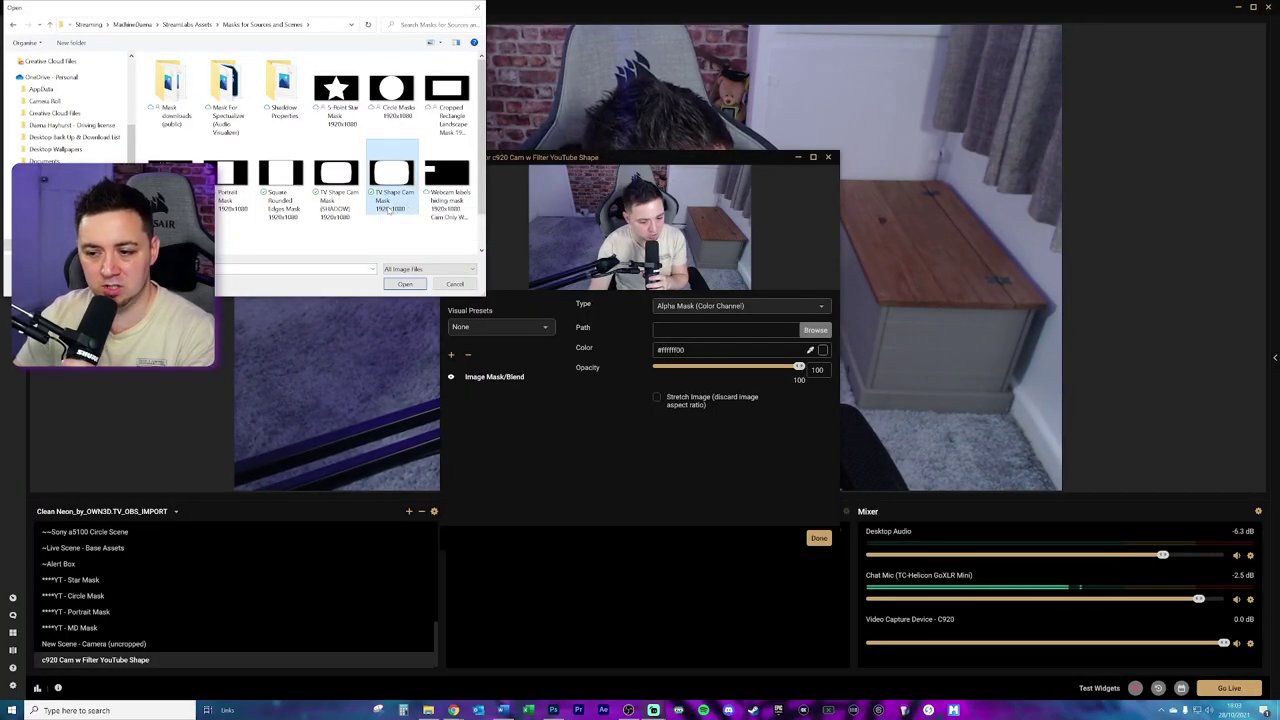
{"action": "left_click", "coordinate": [403, 285]}
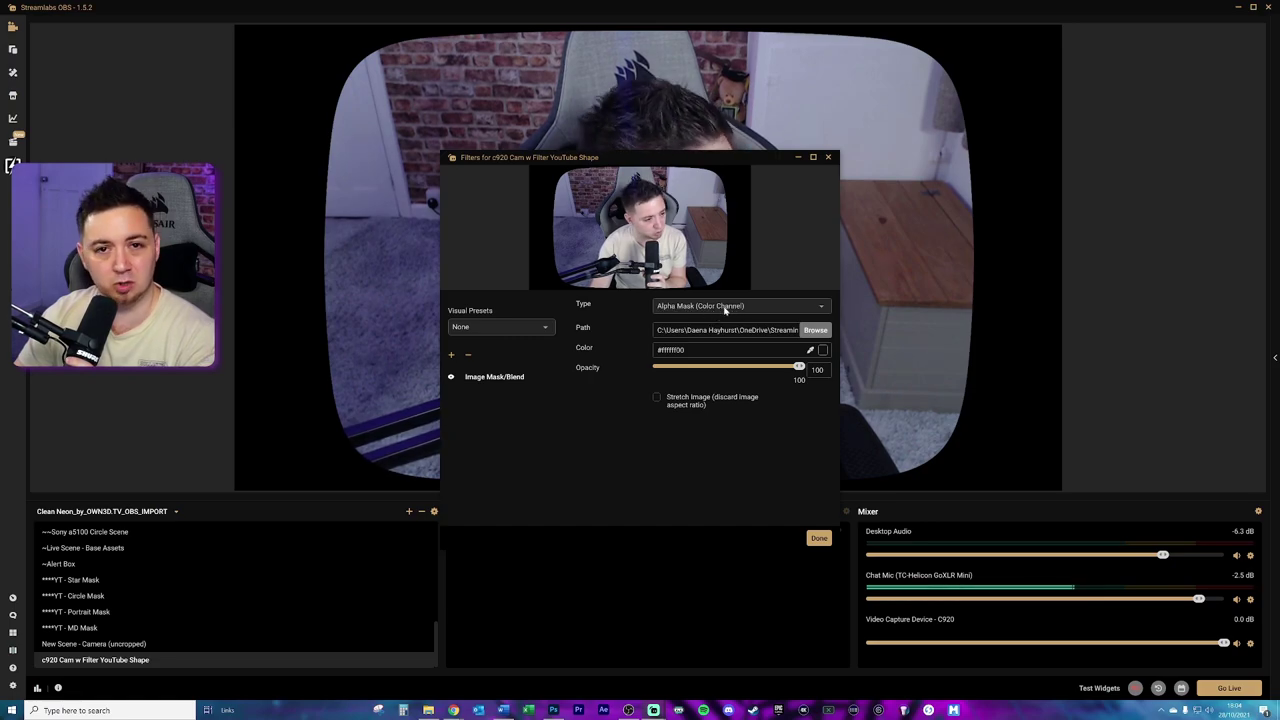
{"action": "left_click", "coordinate": [819, 538]}
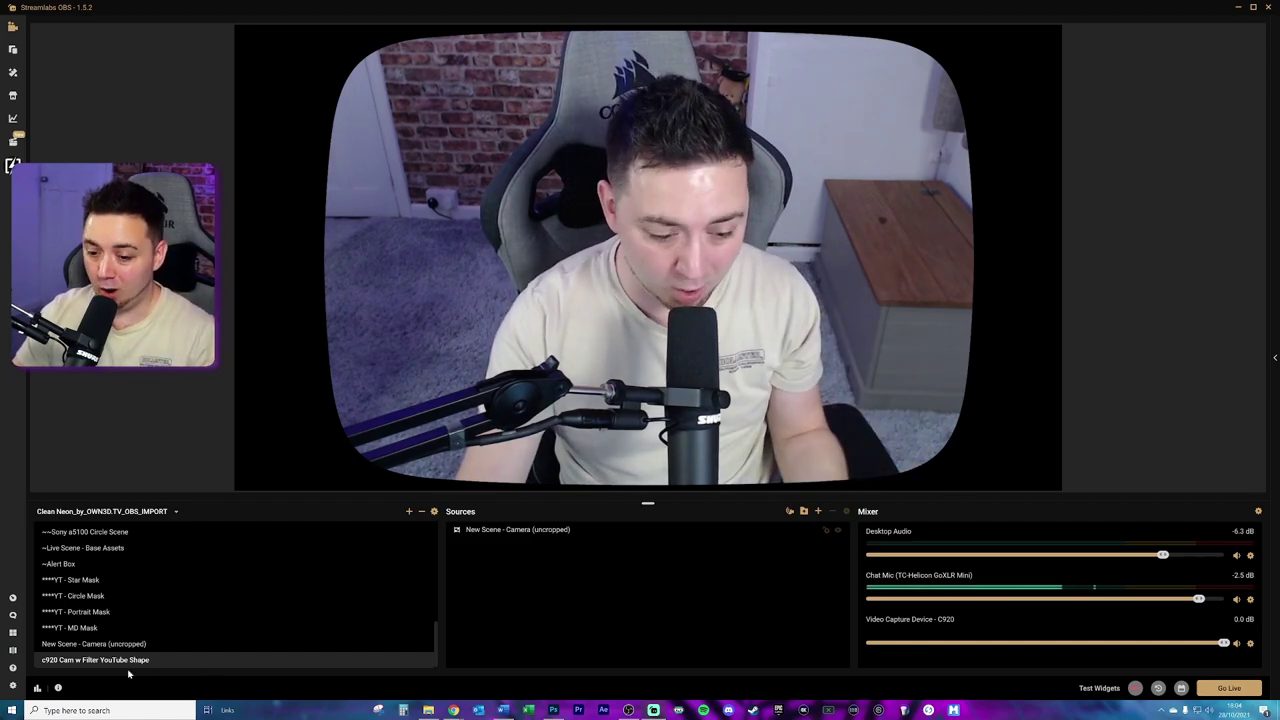
Create another scene named "c920 Shadow and Mask"
{"action": "left_click", "coordinate": [408, 511]}
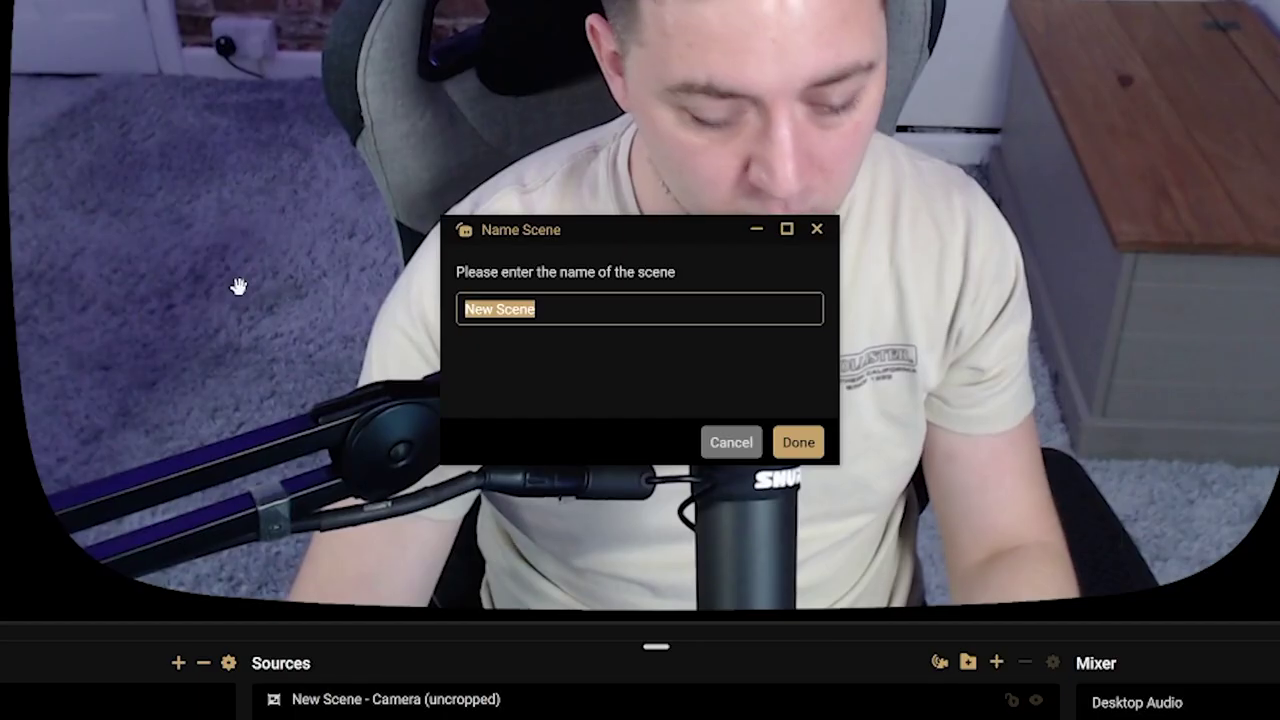
{"action": "type", "text": "c920 Shado"}
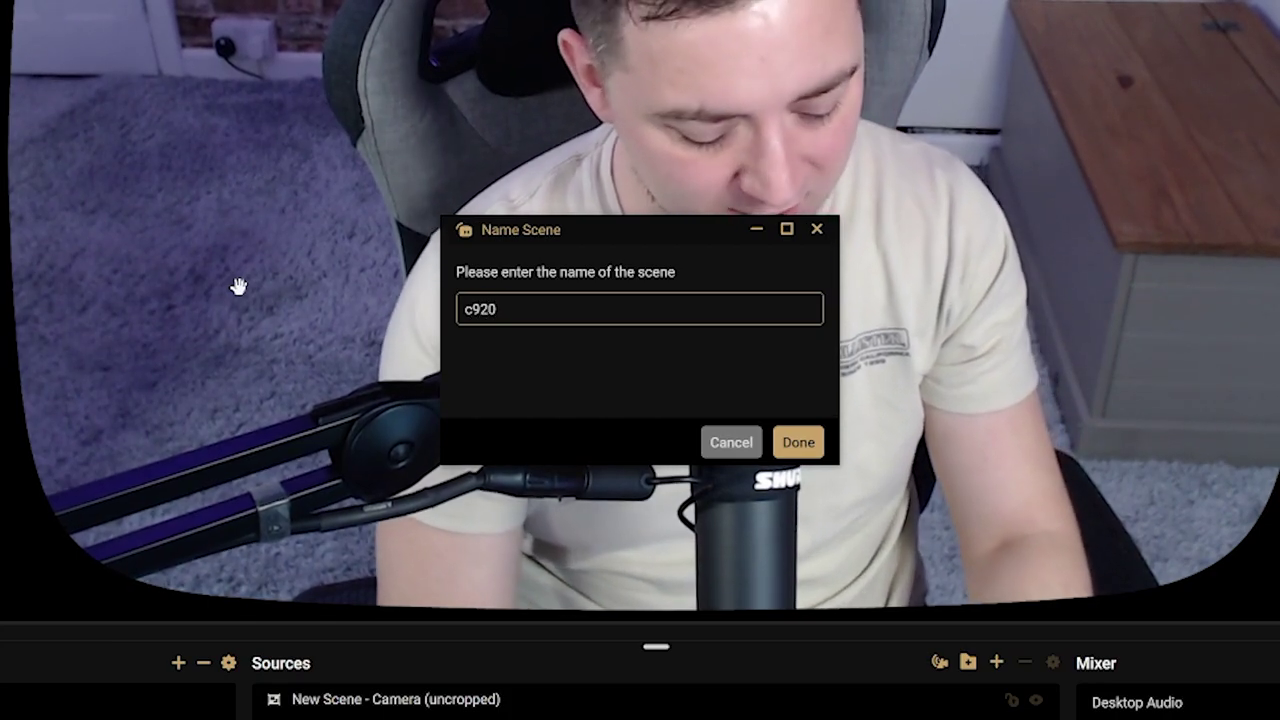
{"action": "type", "text": "w and Mask"}
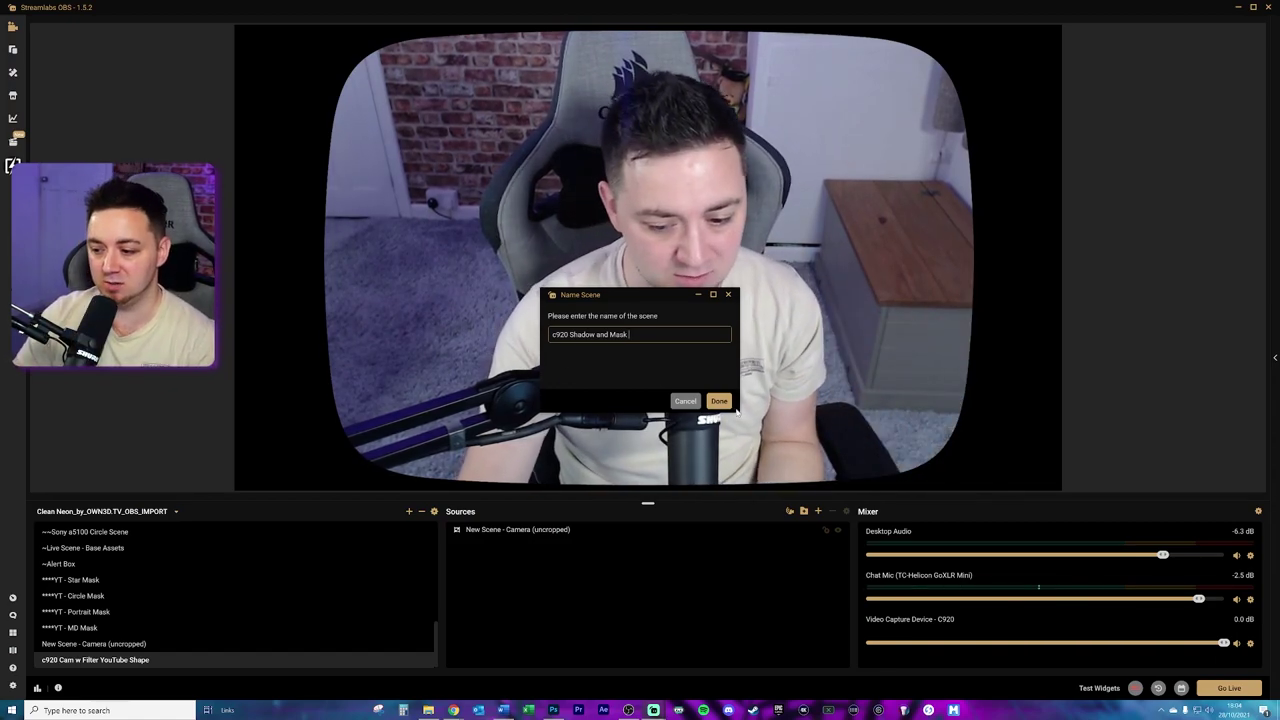
{"action": "key", "text": "Return"}
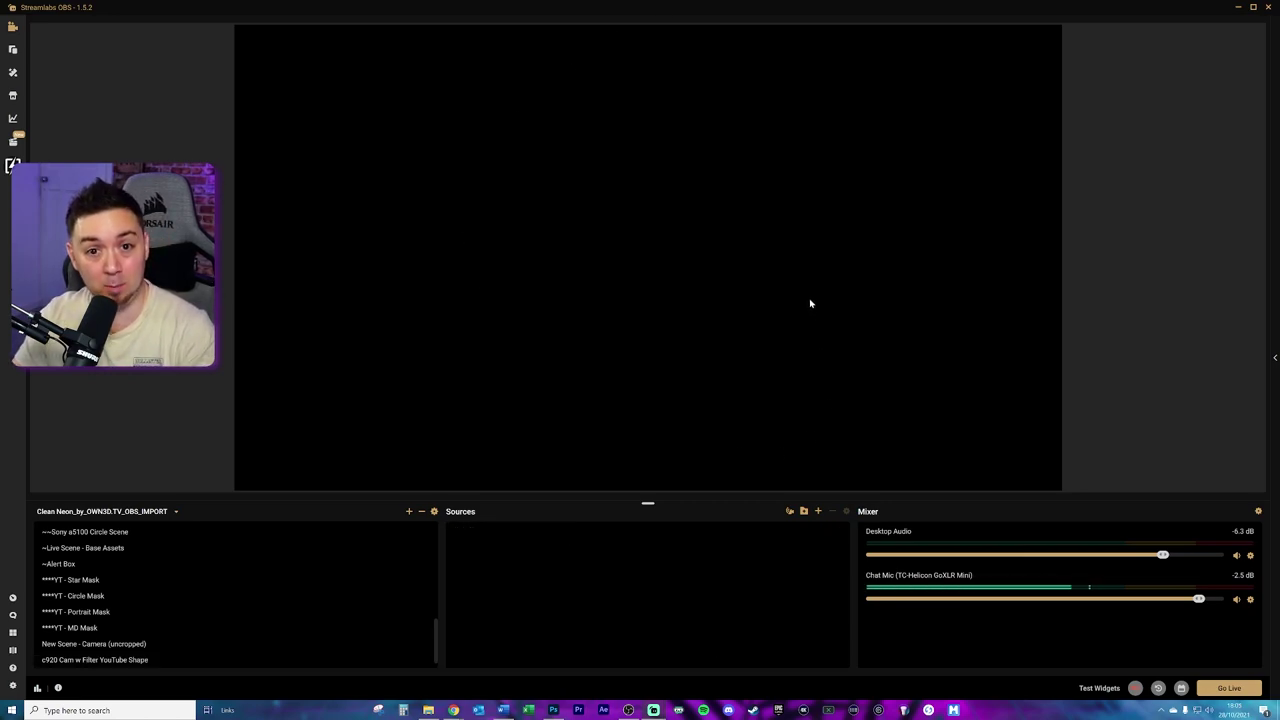
Add the existing scene "c920 Cam w Filter YouTube Shape" as a source in the Shadow and Mask scene
{"action": "left_click", "coordinate": [817, 512]}
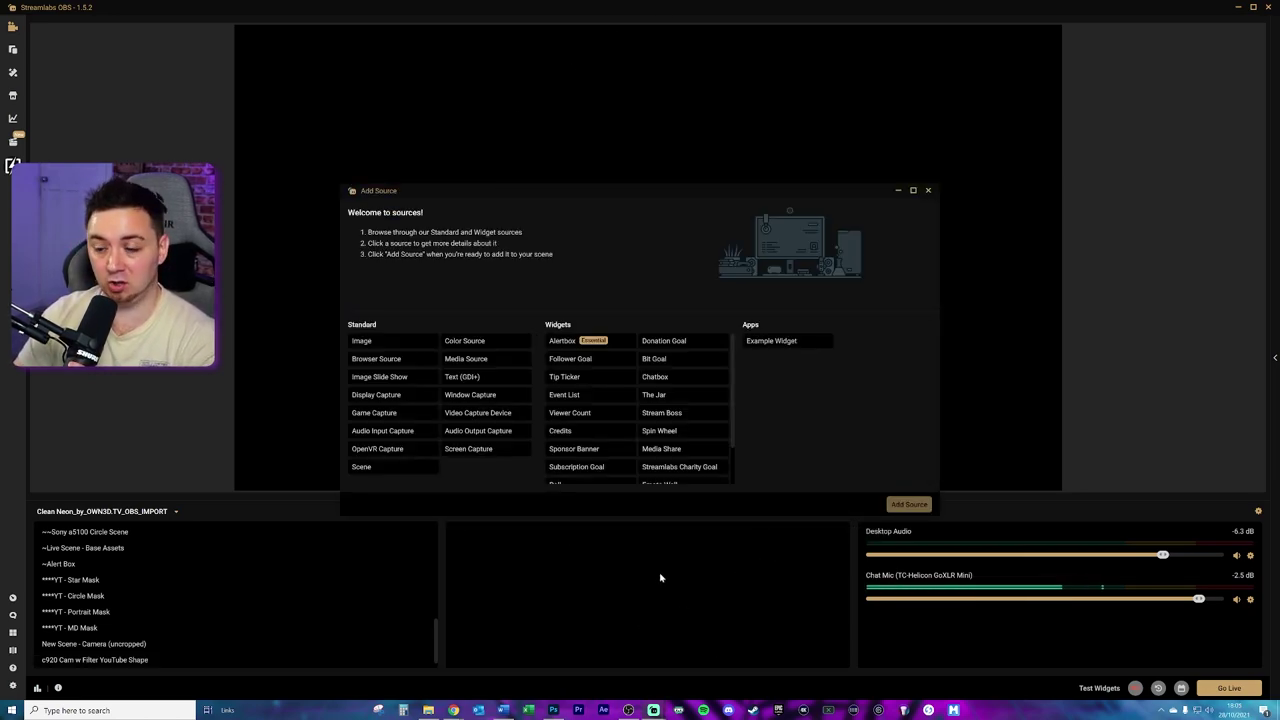
{"action": "left_click", "coordinate": [384, 468]}
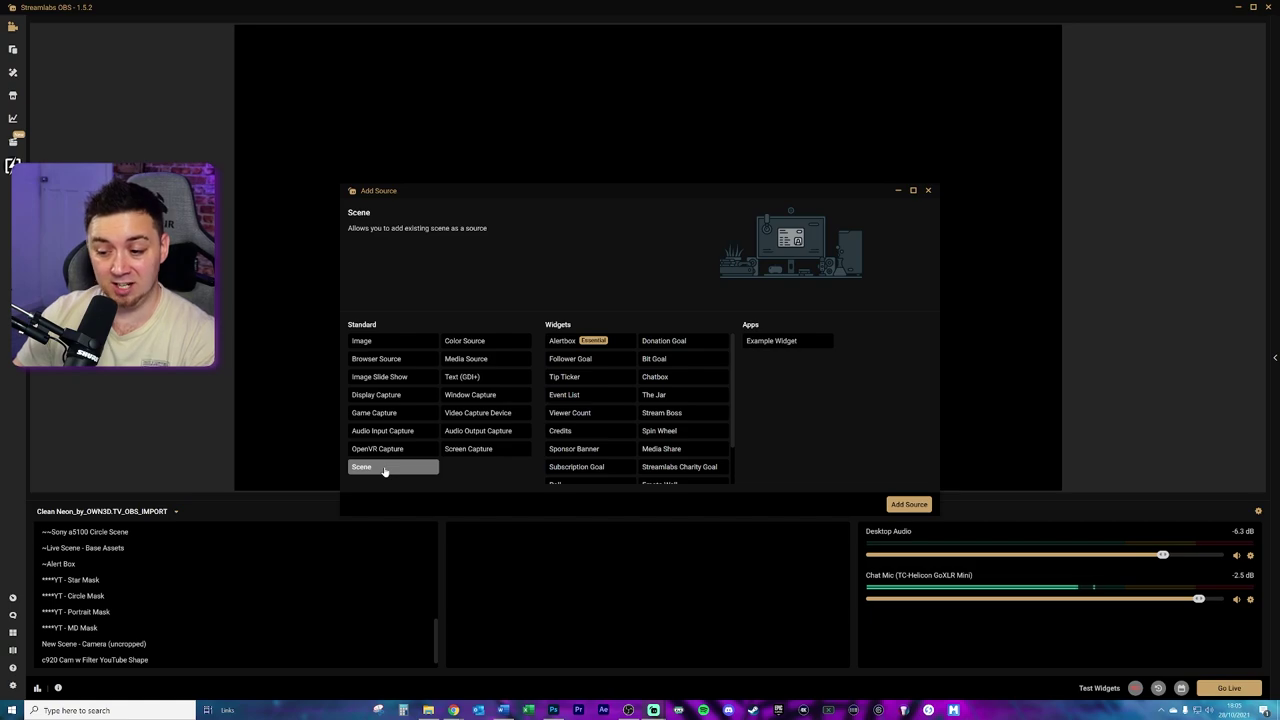
{"action": "left_click", "coordinate": [909, 504]}
{"action": "scroll", "coordinate": [587, 348], "scroll_direction": "down", "scroll_amount": 5}
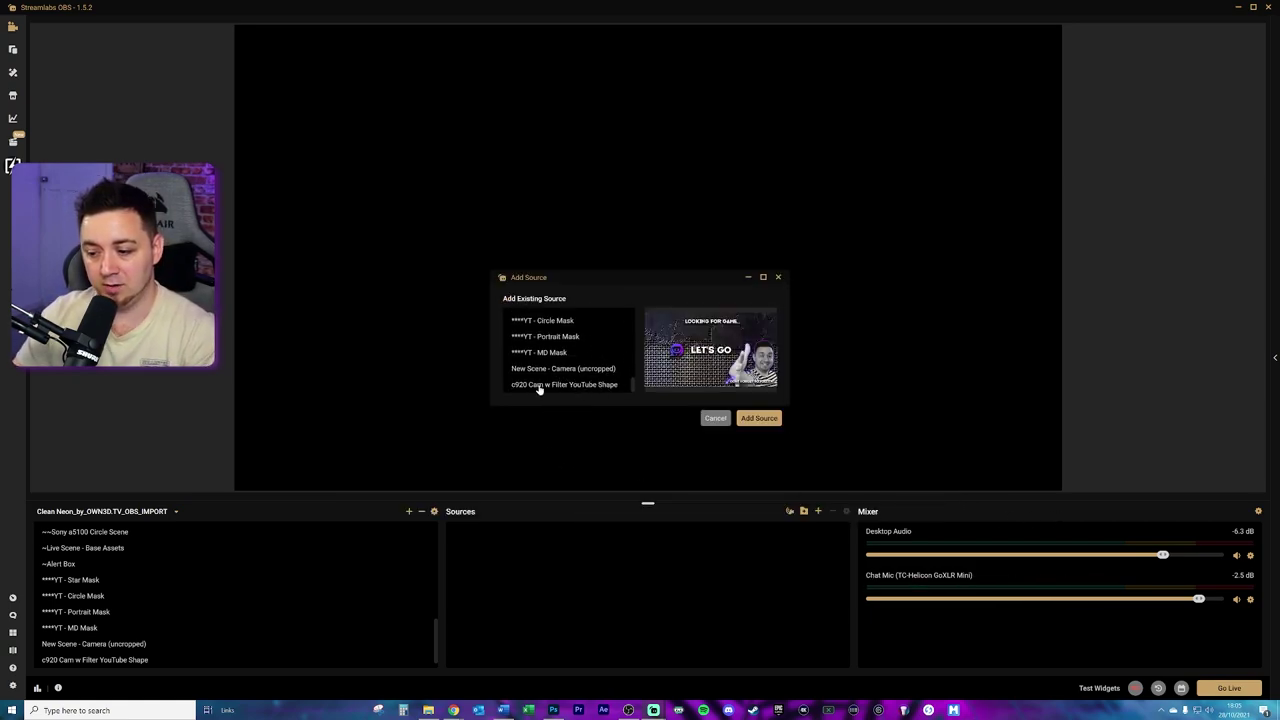
{"action": "left_click", "coordinate": [606, 388]}
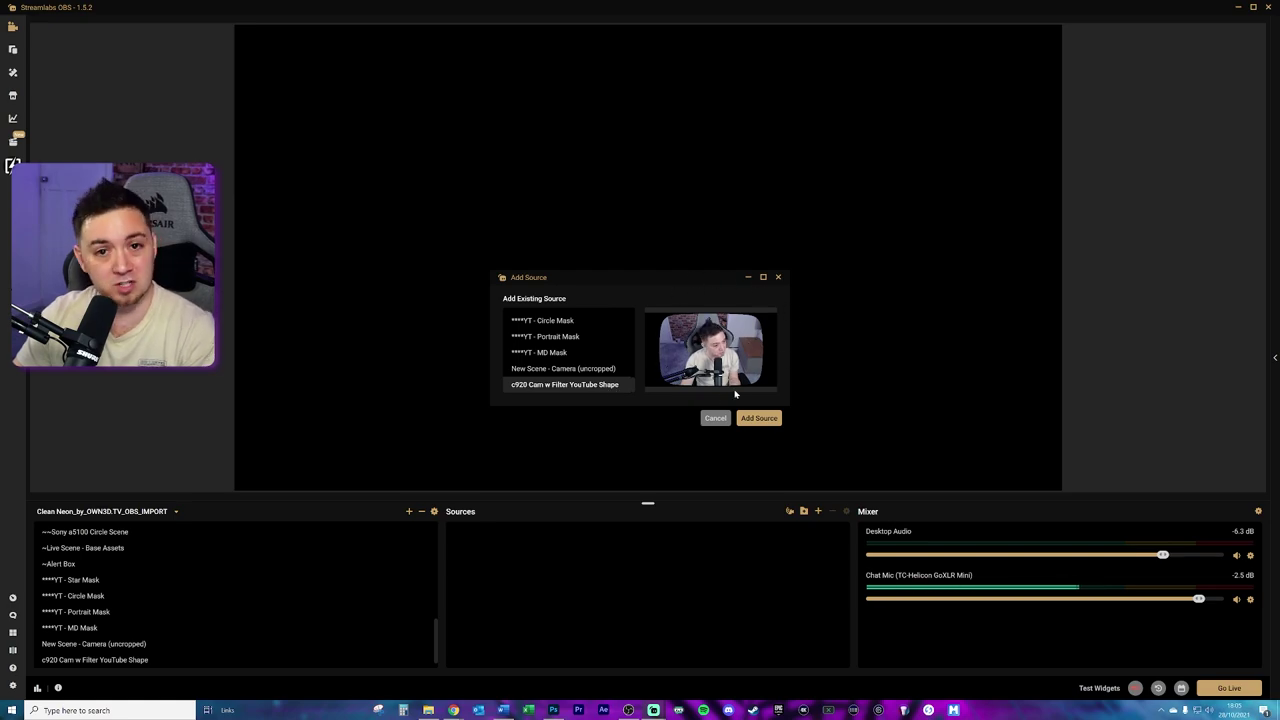
{"action": "left_click", "coordinate": [759, 418]}
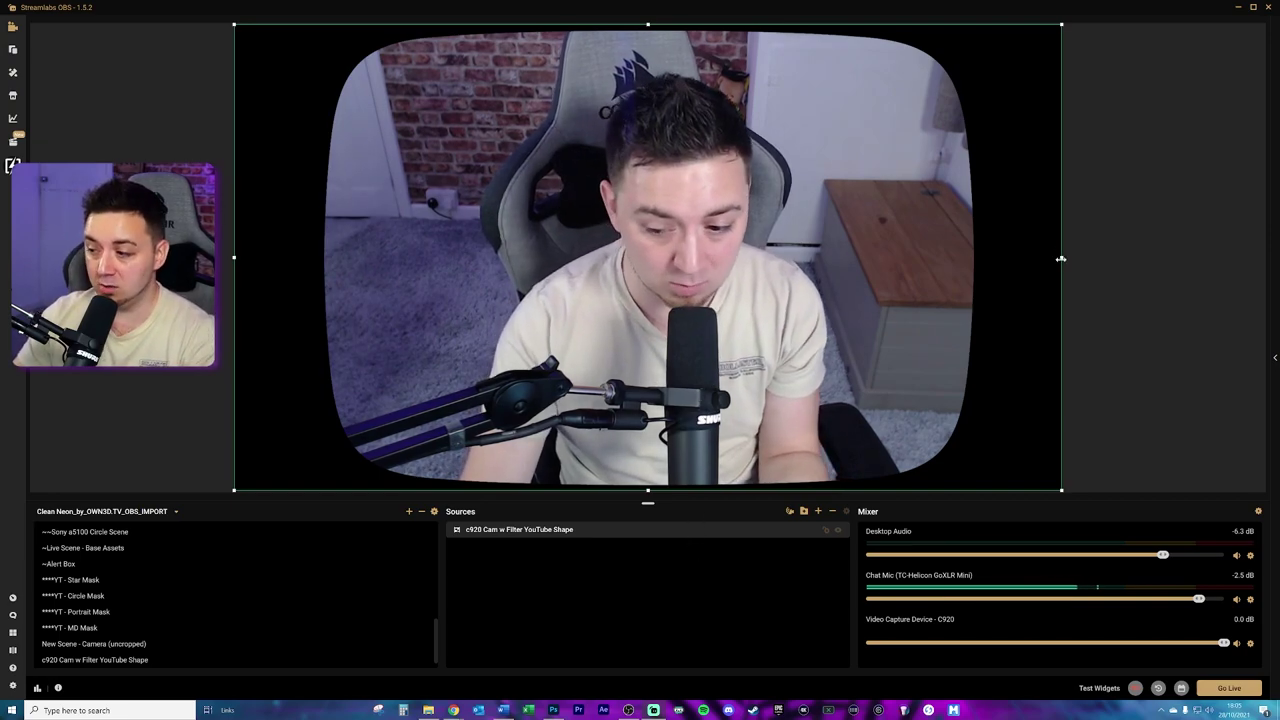
Shrink the masked camera source slightly below canvas size and centre it on the screen
{"action": "left_click_drag", "start_coordinate": [1061, 257], "coordinate": [925, 260]}
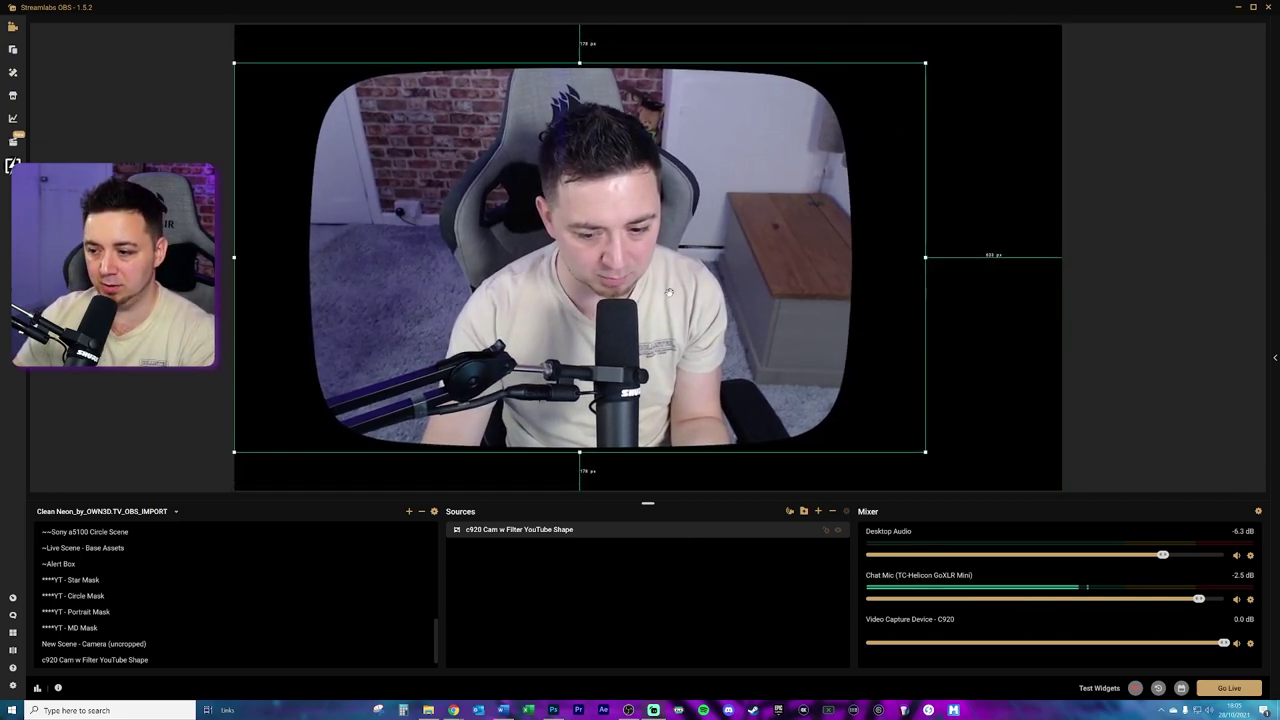
{"action": "right_click", "coordinate": [645, 223]}
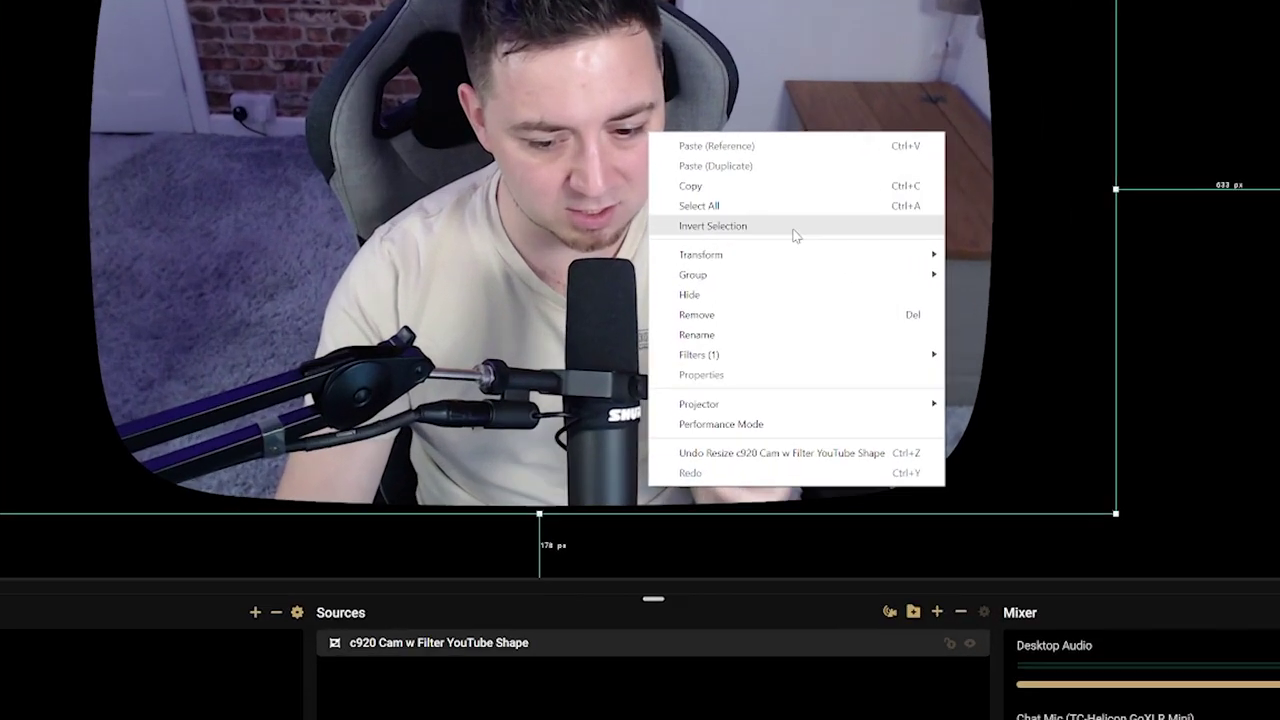
{"action": "mouse_move", "coordinate": [734, 298]}
{"action": "left_click", "coordinate": [1084, 352]}
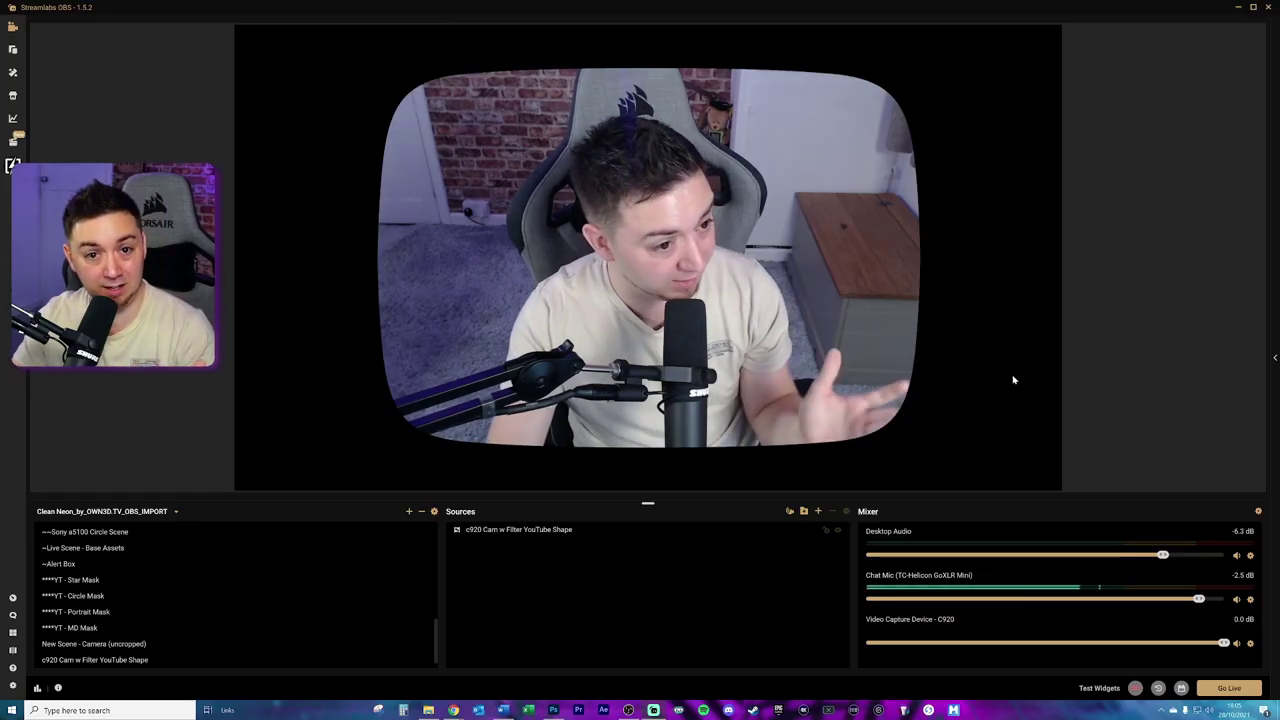
Add a new Image source named "Image - Shadow YouTube TV" to the Shadow and Mask scene
{"action": "left_click", "coordinate": [818, 511]}
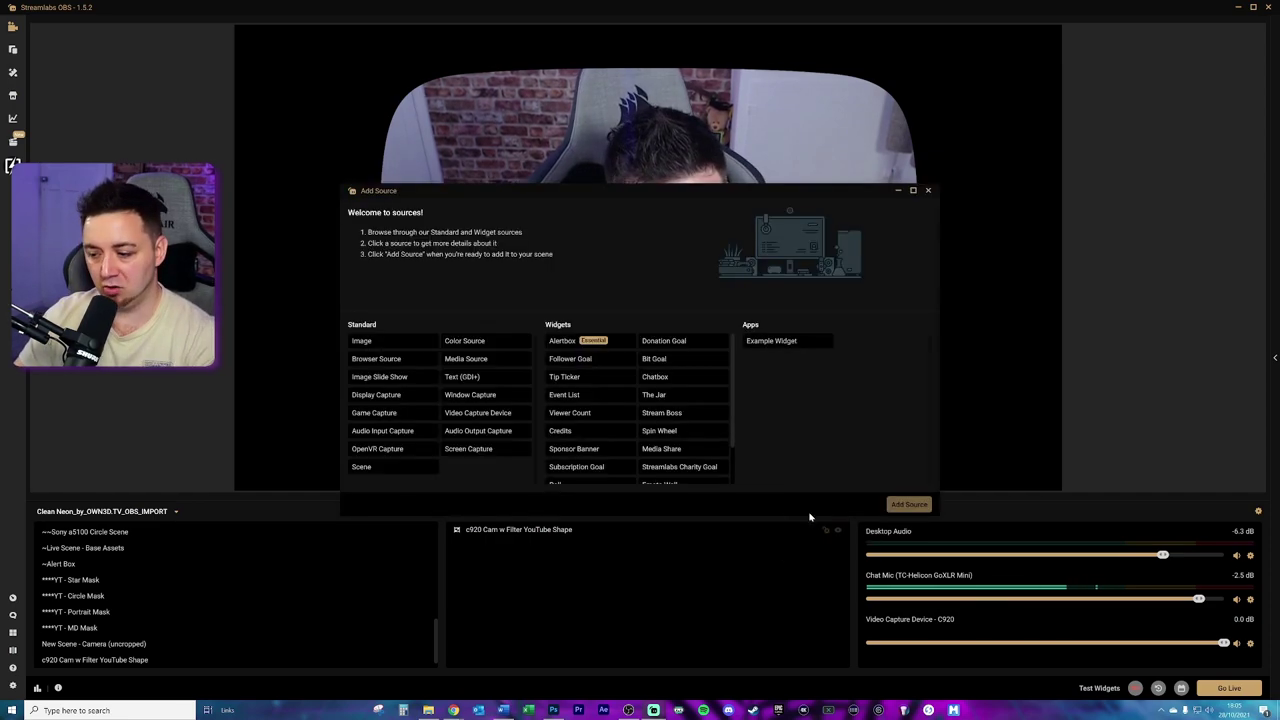
{"action": "left_click", "coordinate": [390, 343]}
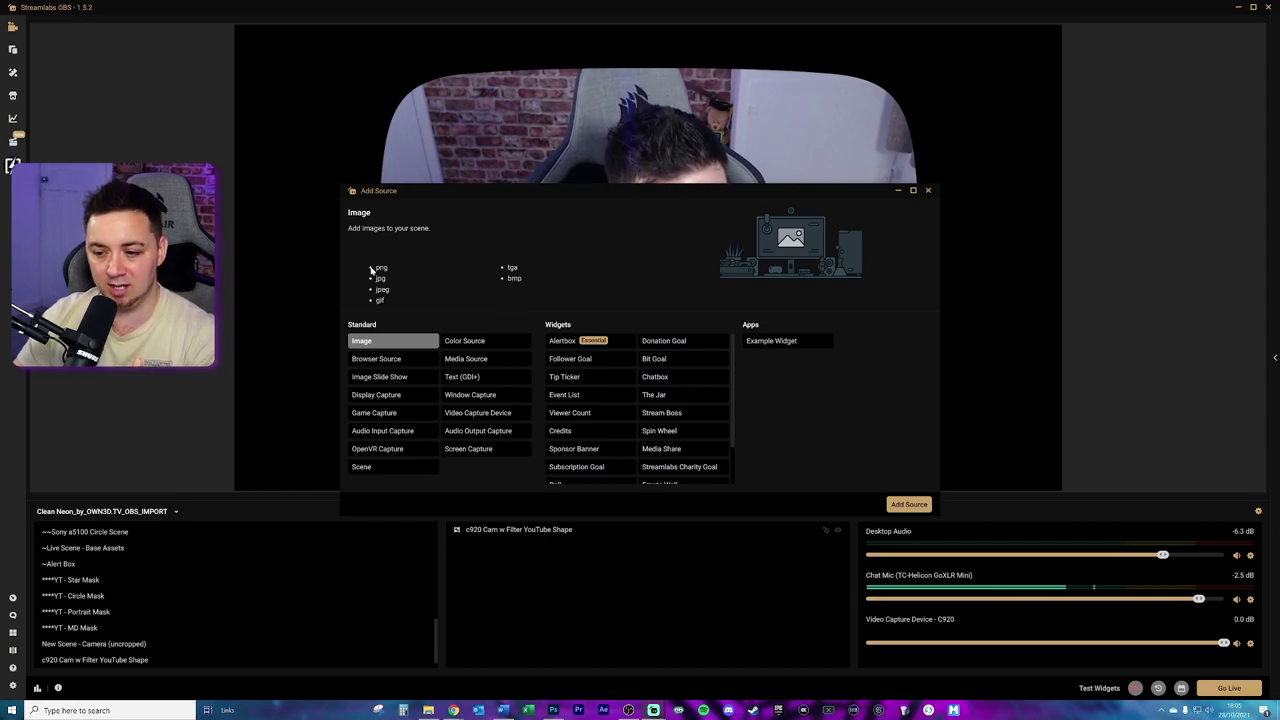
{"action": "left_click", "coordinate": [907, 504]}
{"action": "left_click", "coordinate": [591, 415]}
{"action": "type", "text": "- S"}
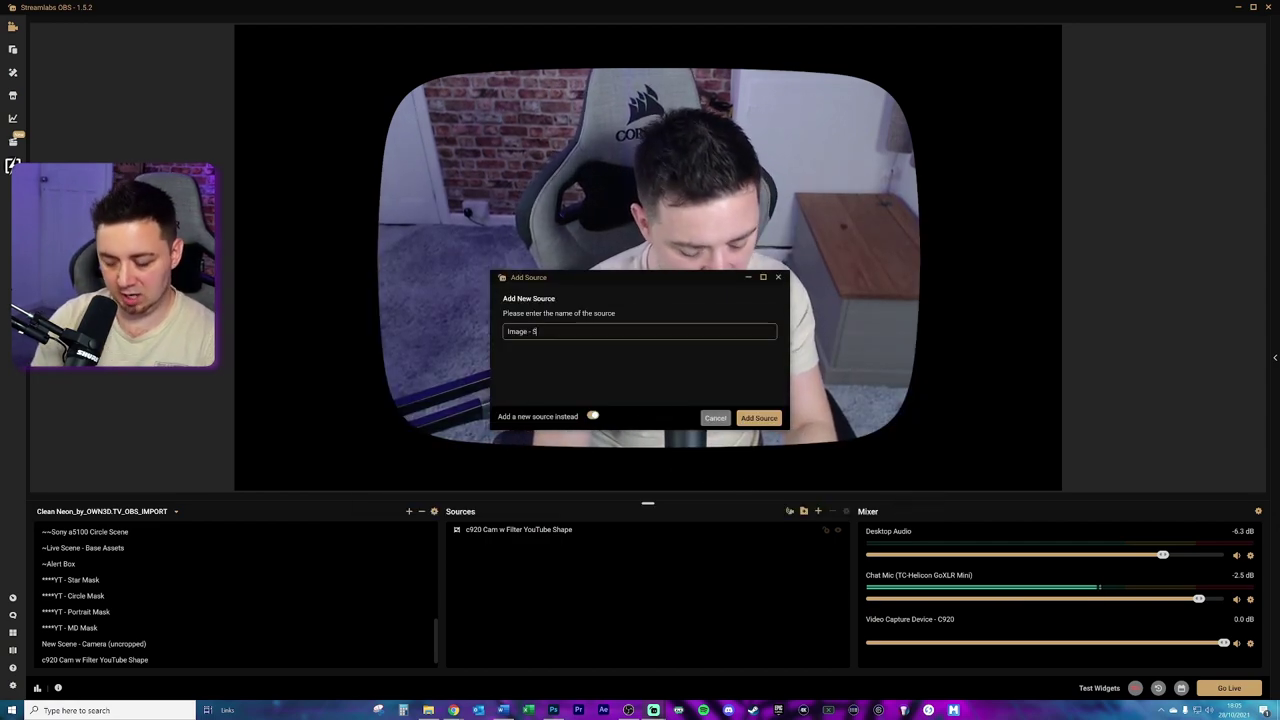
{"action": "type", "text": "hadow YouTube TV"}
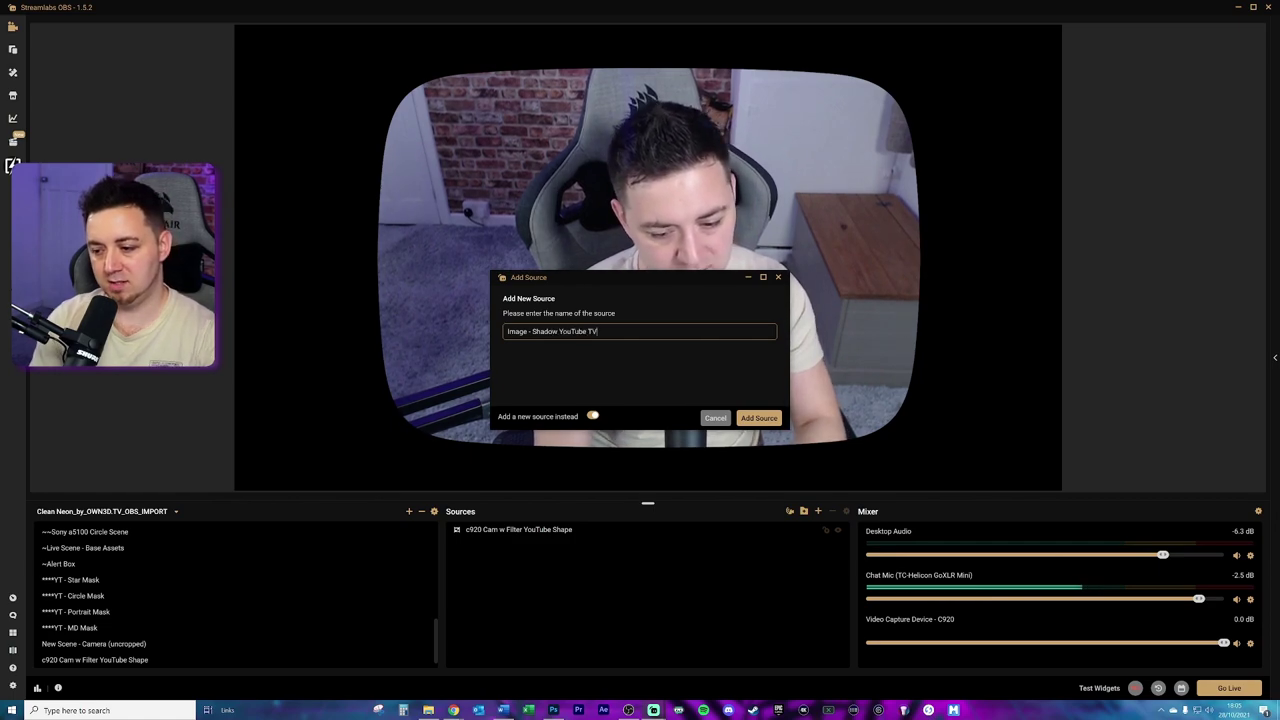
{"action": "key", "text": "Return"}
Load the file "TV Shape Cam Mask (SHADOW) 1920x1080" into the shadow image source
{"action": "left_click", "coordinate": [765, 281]}
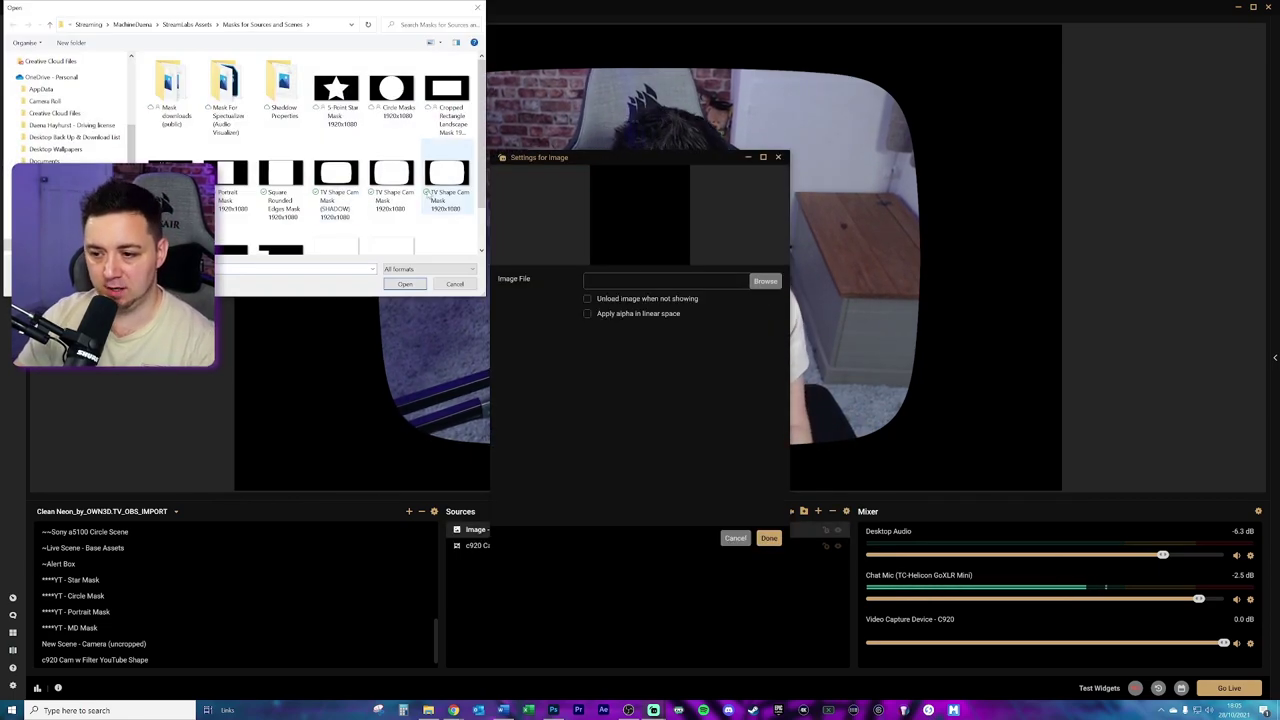
{"action": "left_click", "coordinate": [348, 213]}
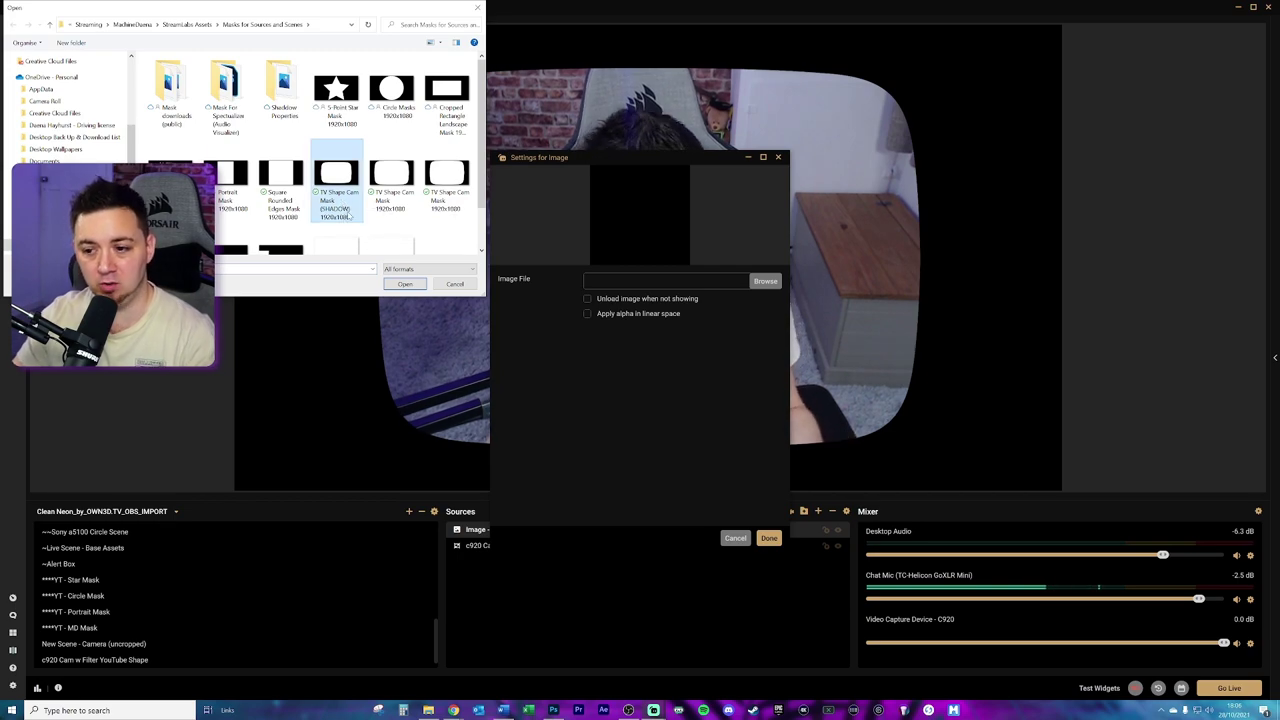
{"action": "left_click", "coordinate": [405, 284]}
{"action": "left_click", "coordinate": [768, 538]}
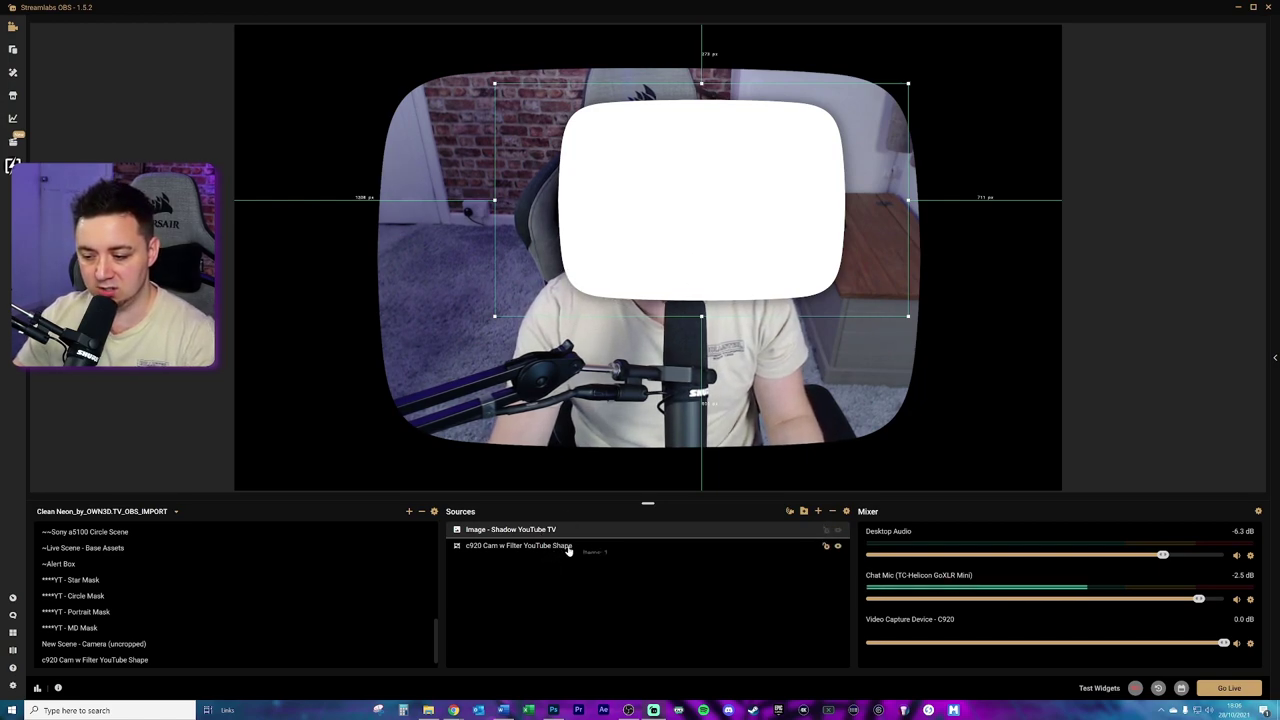
Place the shadow image beneath the camera source in the source order and enlarge it to roughly match the masked camera shape
{"action": "left_click_drag", "start_coordinate": [569, 560], "coordinate": [566, 558]}
{"action": "left_click_drag", "start_coordinate": [946, 291], "coordinate": [1070, 252]}
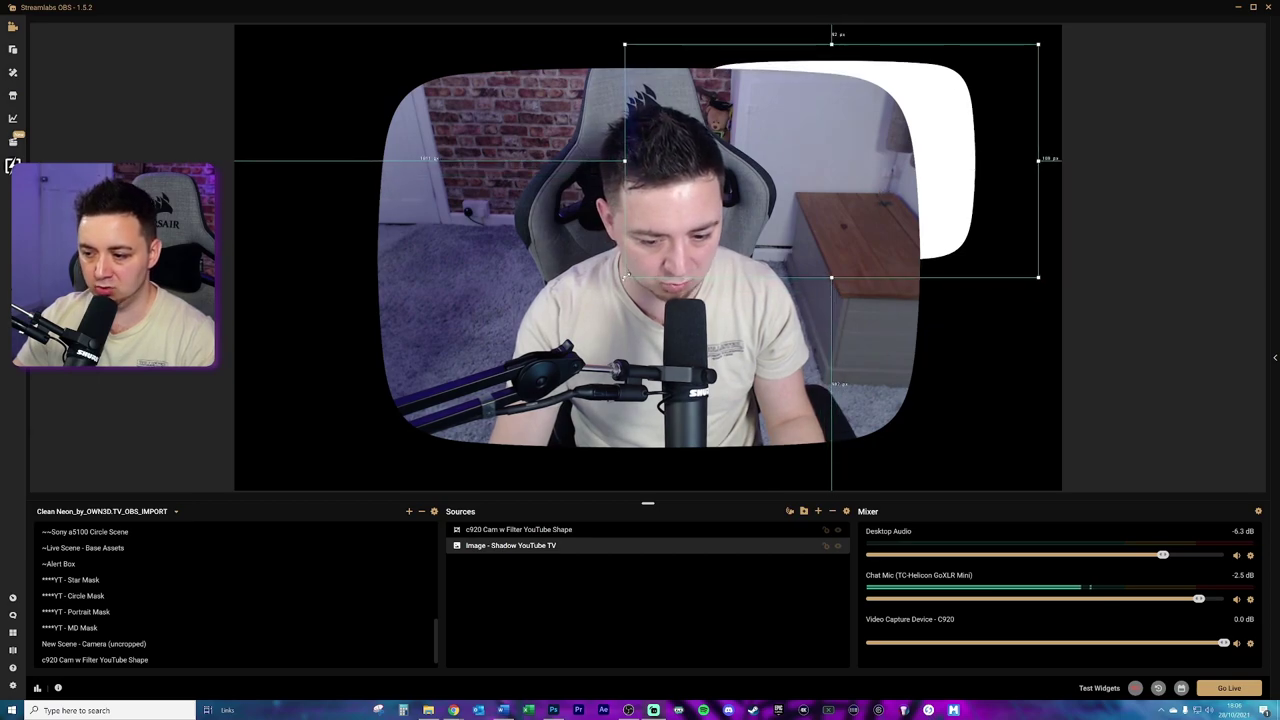
{"action": "left_click_drag", "start_coordinate": [625, 276], "coordinate": [318, 446]}
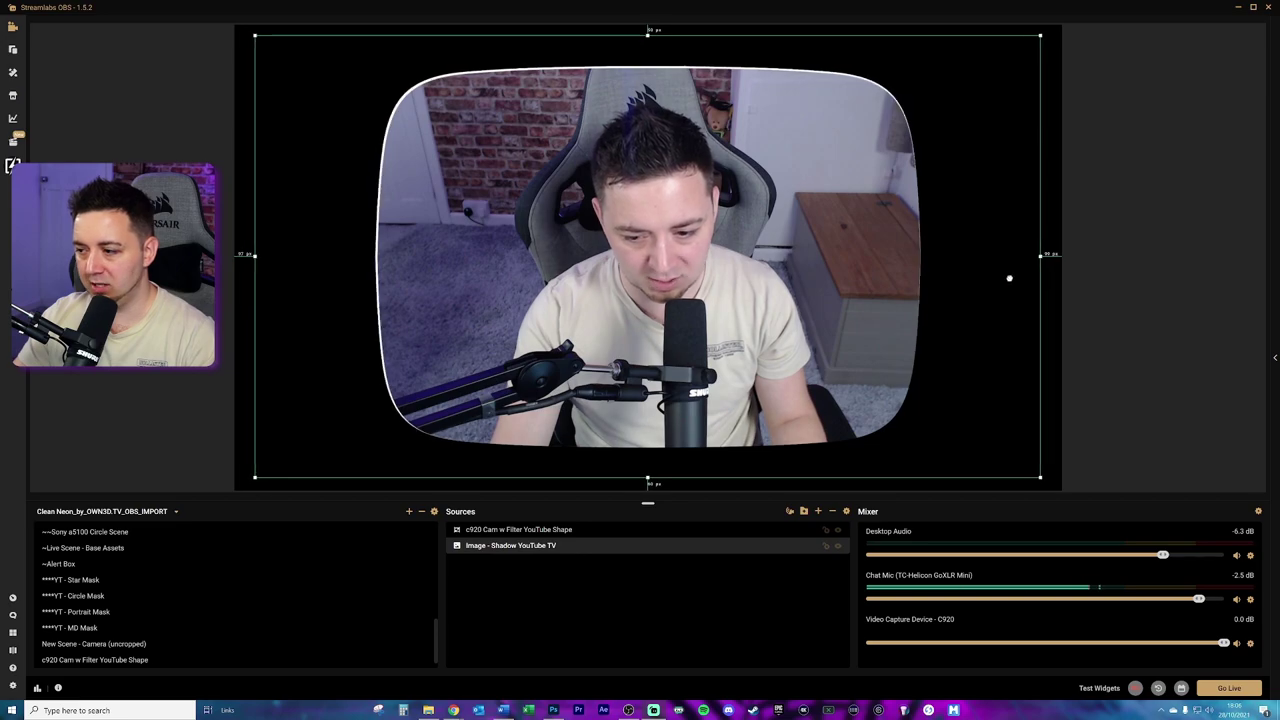
Nudge the shadow image right and down, and shrink it slightly so its white shape hides behind the masked camera
{"action": "key", "text": "Right"}
{"action": "key", "text": "Down"}
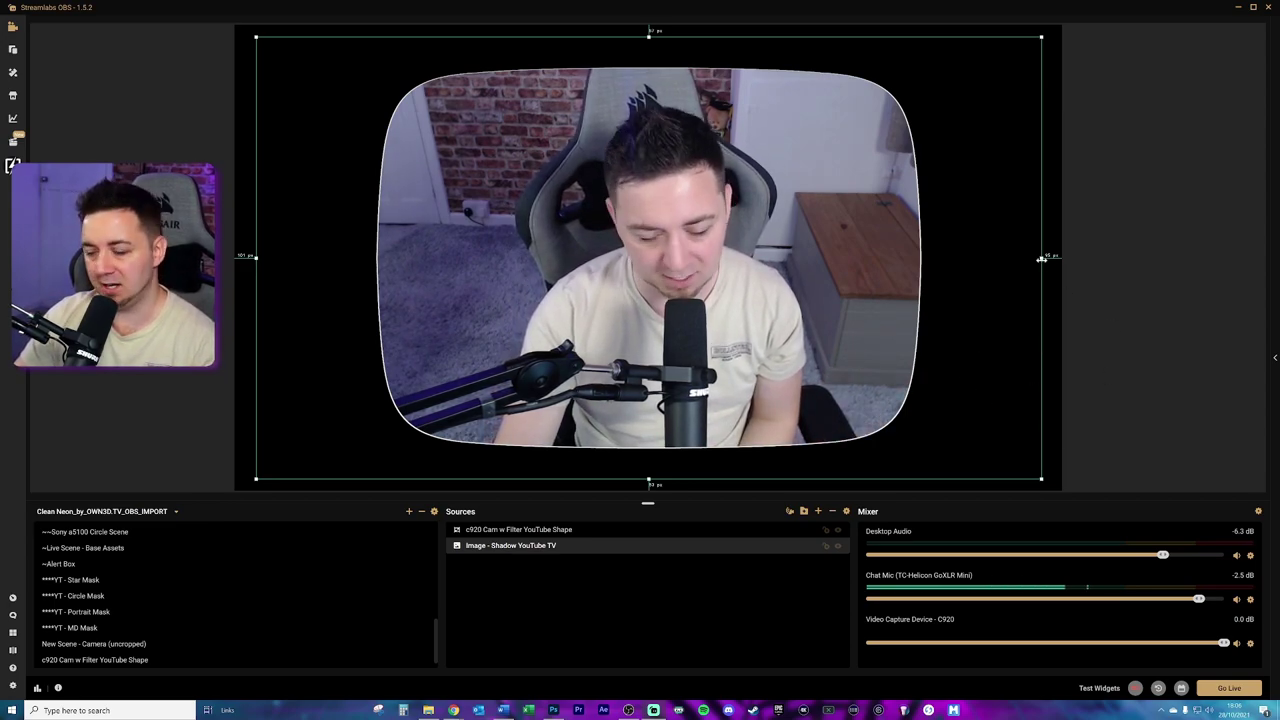
{"action": "left_click_drag", "start_coordinate": [1041, 258], "coordinate": [1022, 276]}
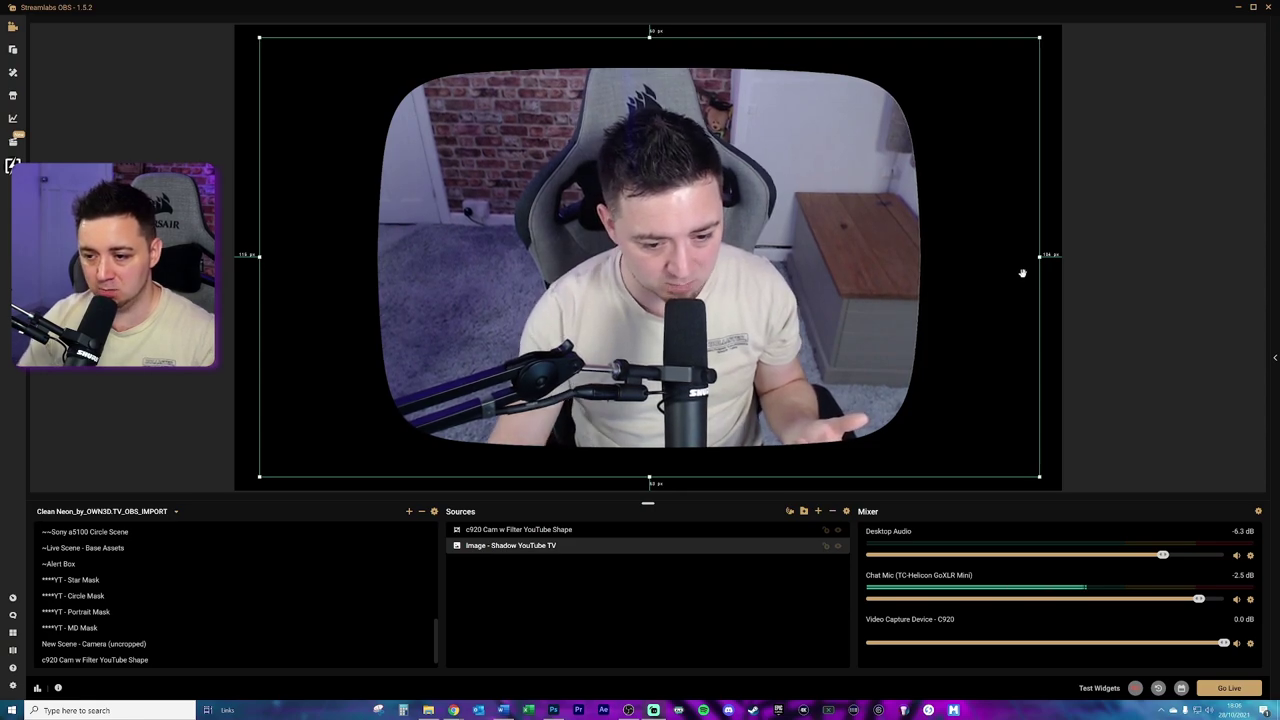
{"action": "left_click_drag", "start_coordinate": [1040, 258], "coordinate": [1037, 258]}
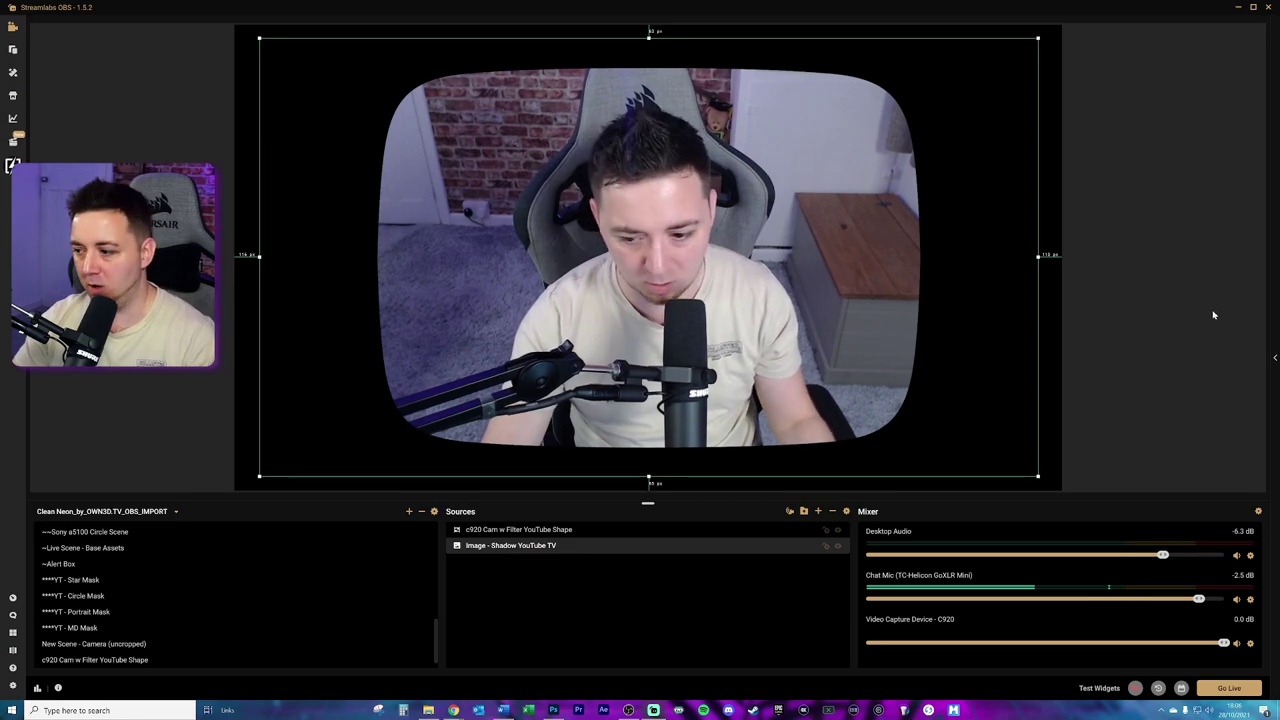
{"action": "left_click", "coordinate": [700, 650]}
Add the existing scene "c920 Shadow and Mask" as a source in the scene "1. In Game (L-Cam)"
{"action": "scroll", "coordinate": [130, 650], "scroll_direction": "down", "scroll_amount": 1}
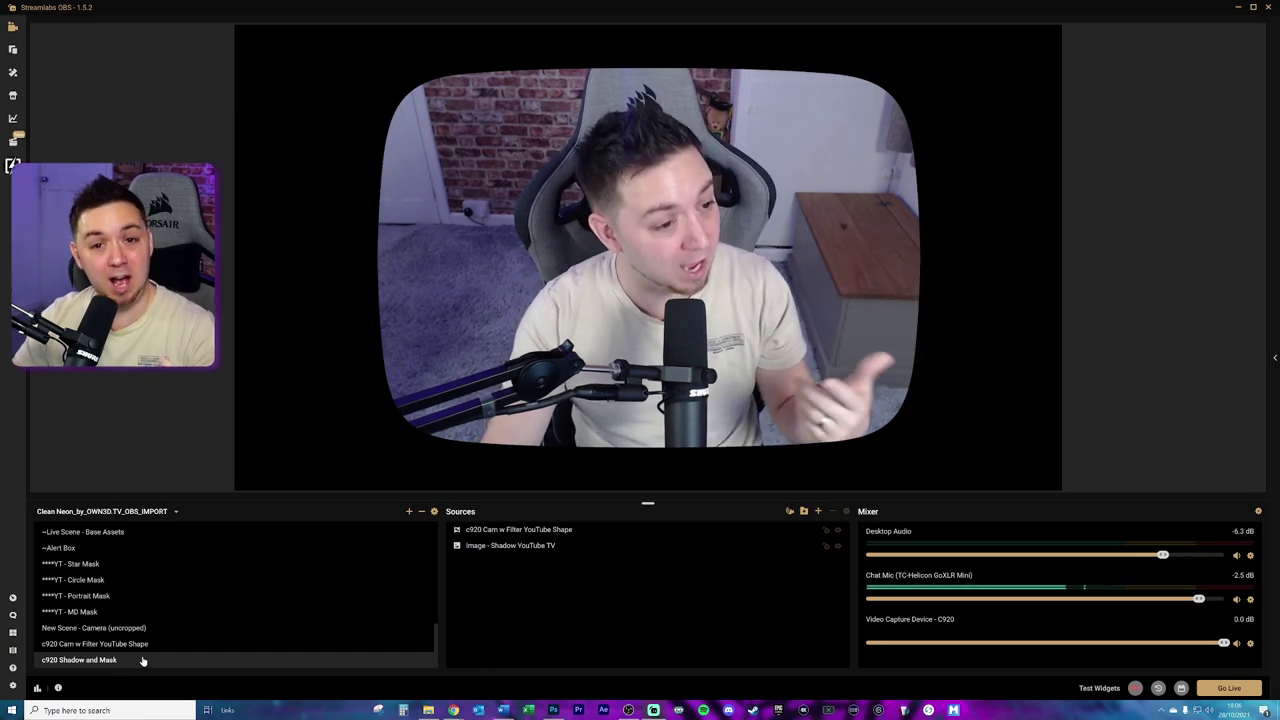
{"action": "key", "text": "F1"}
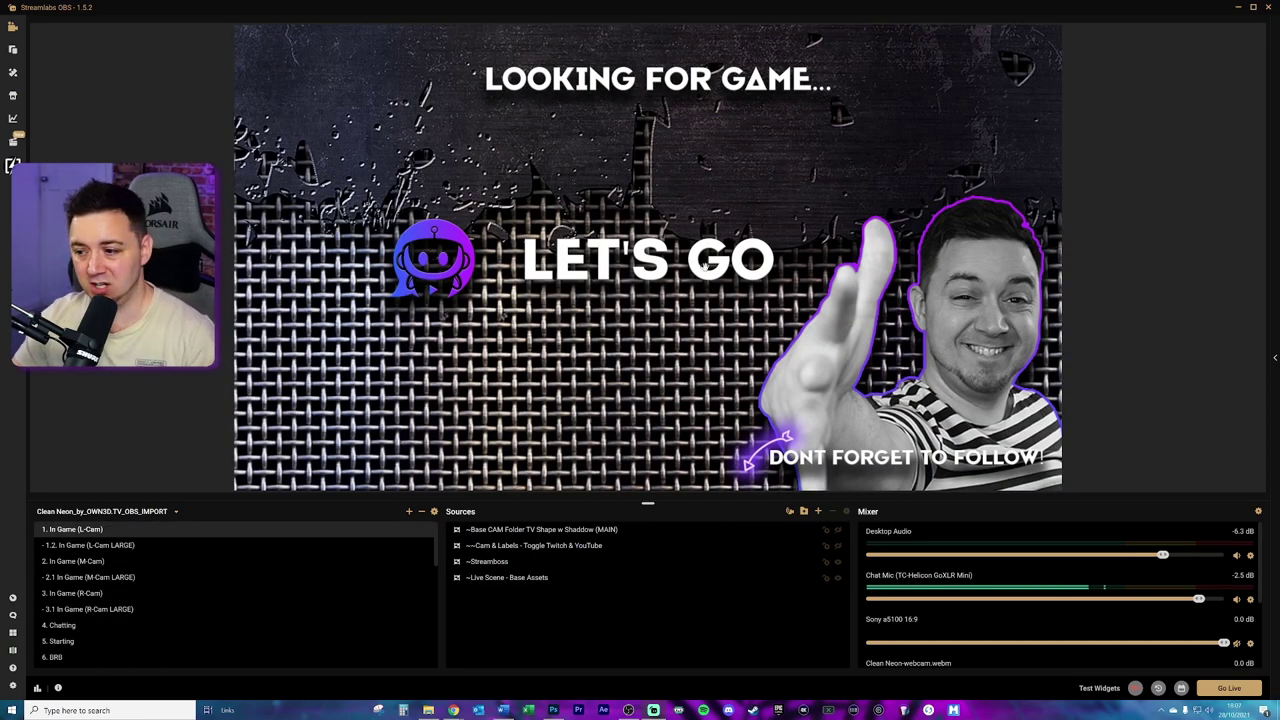
{"action": "left_click", "coordinate": [497, 258]}
{"action": "left_click", "coordinate": [1110, 290]}
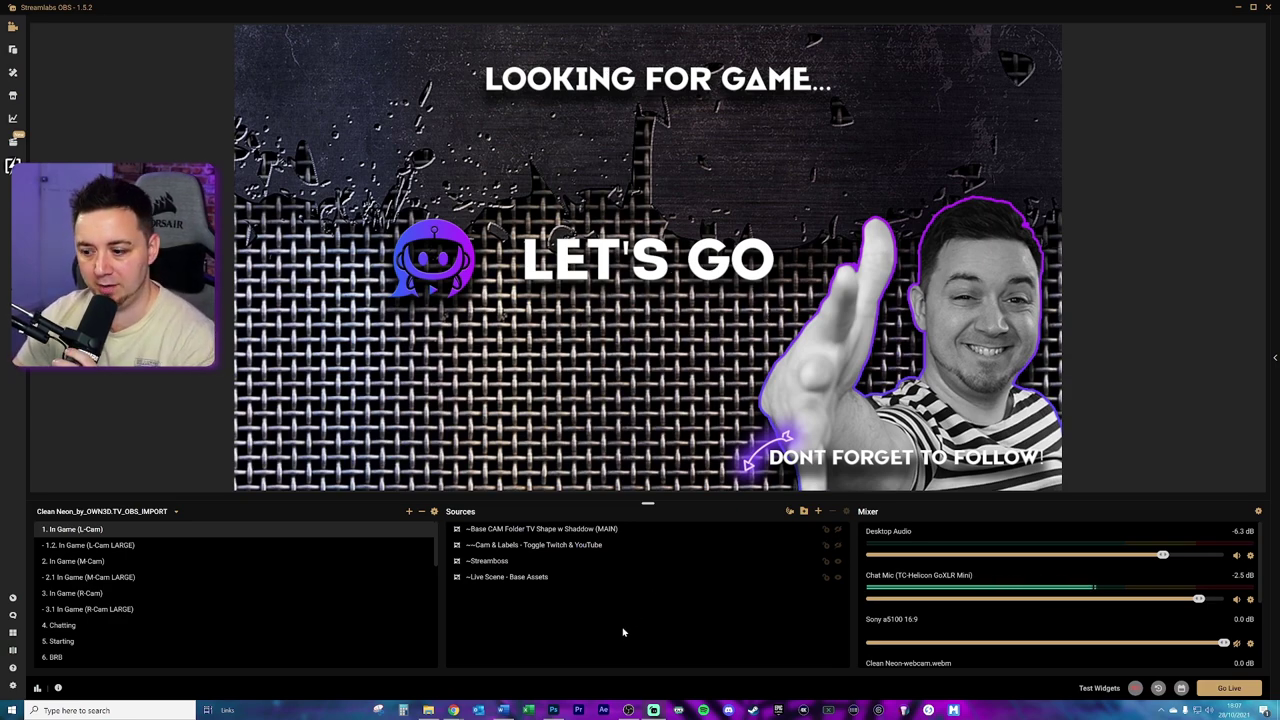
{"action": "left_click", "coordinate": [818, 511]}
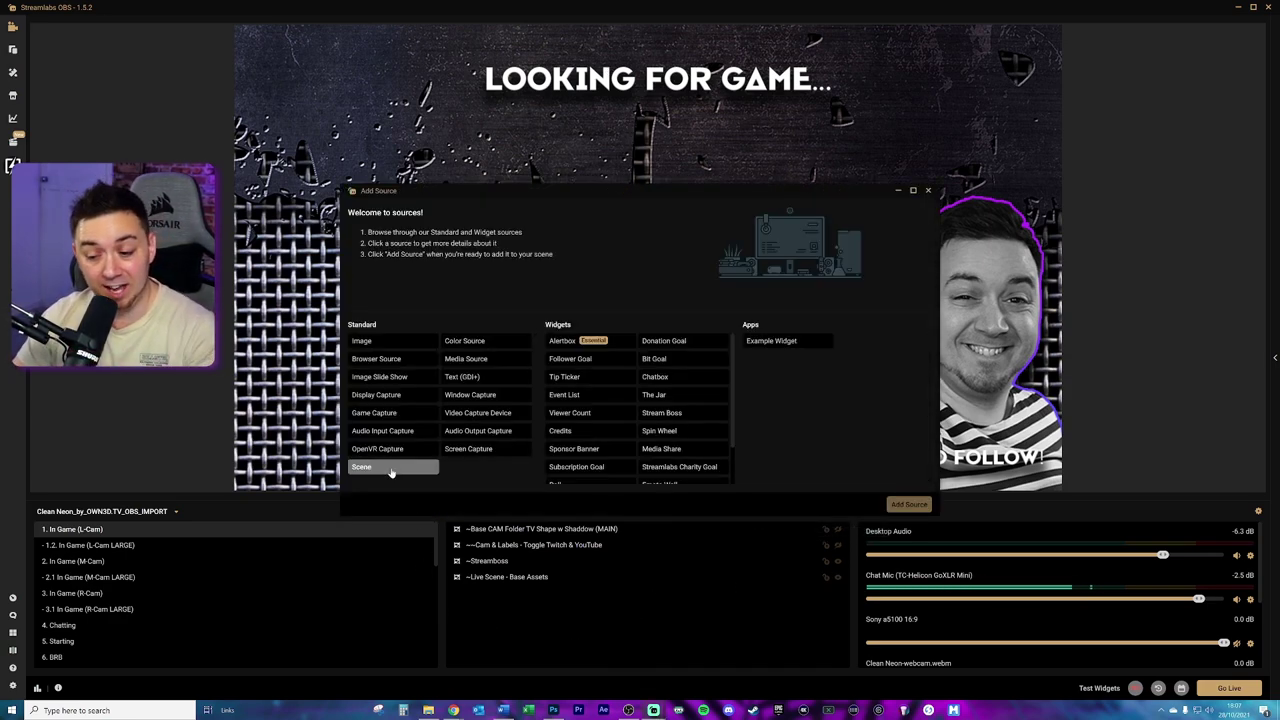
{"action": "left_click", "coordinate": [391, 472]}
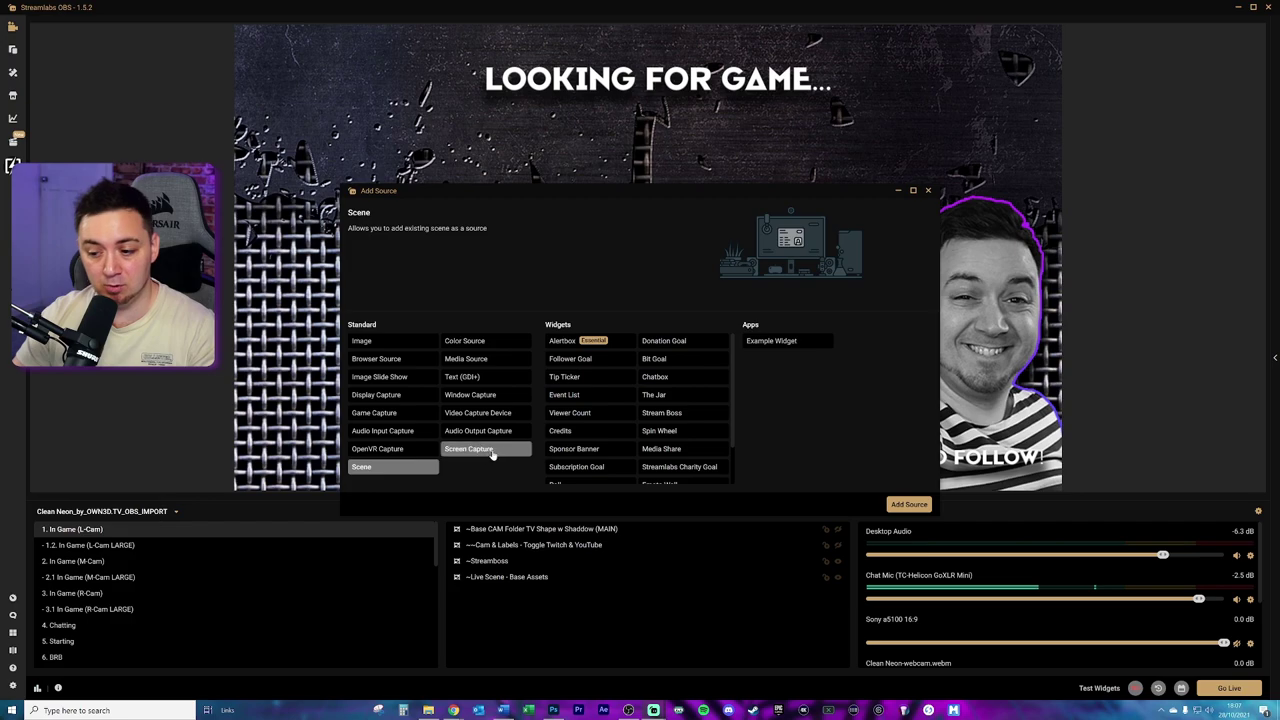
{"action": "left_click", "coordinate": [909, 504]}
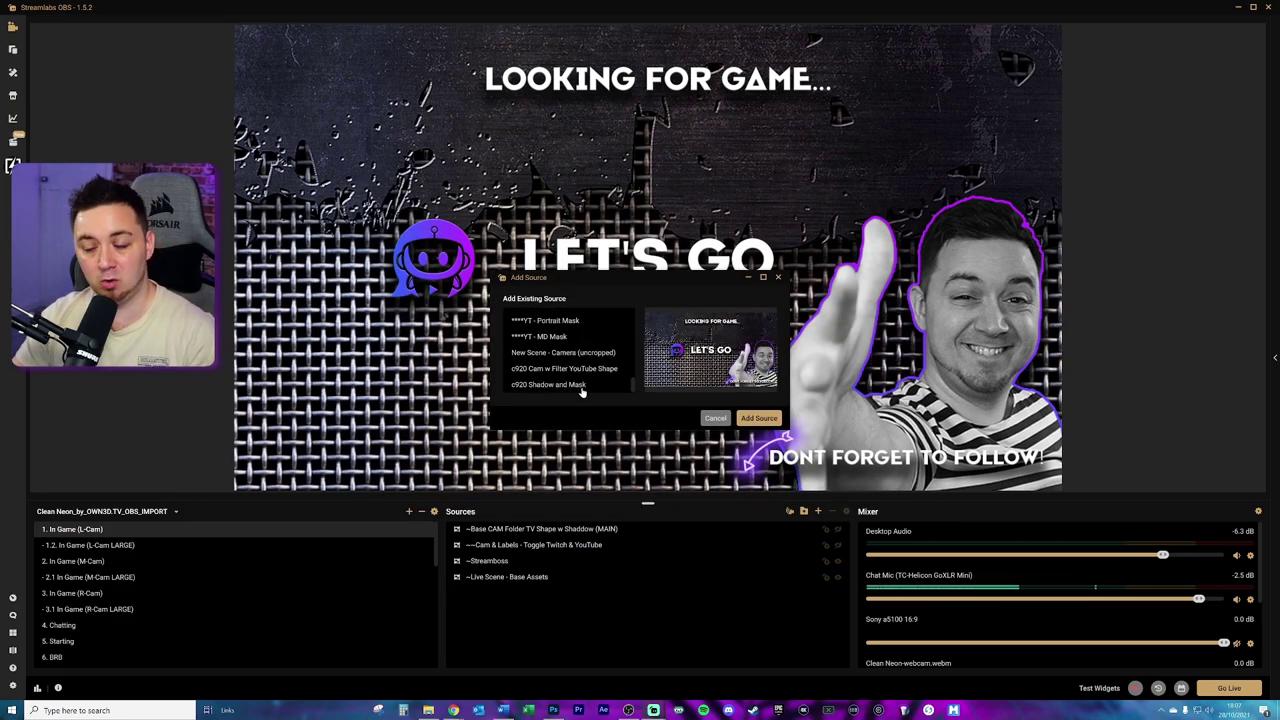
{"action": "left_click", "coordinate": [581, 389]}
{"action": "left_click", "coordinate": [758, 418]}
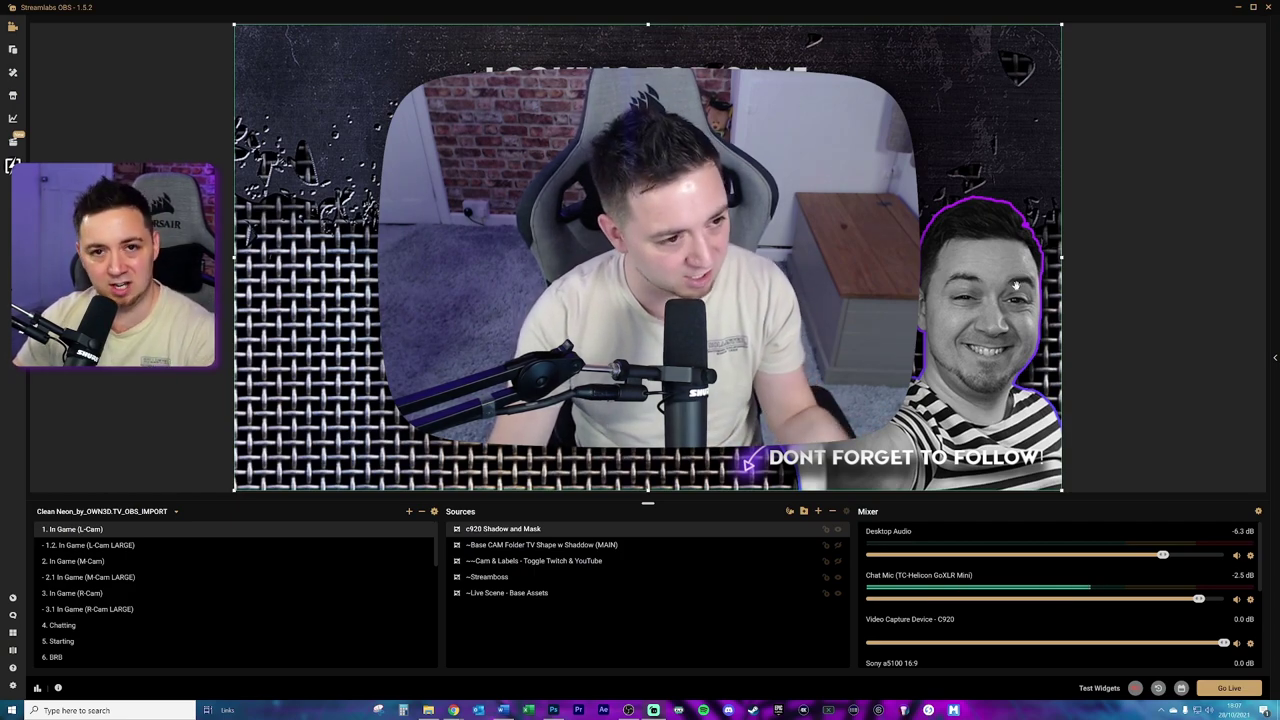
Shrink the "c920 Shadow and Mask" source to about a third of the canvas width and move it towards the canvas's upper-left area
{"action": "left_click_drag", "start_coordinate": [1062, 256], "coordinate": [455, 201]}
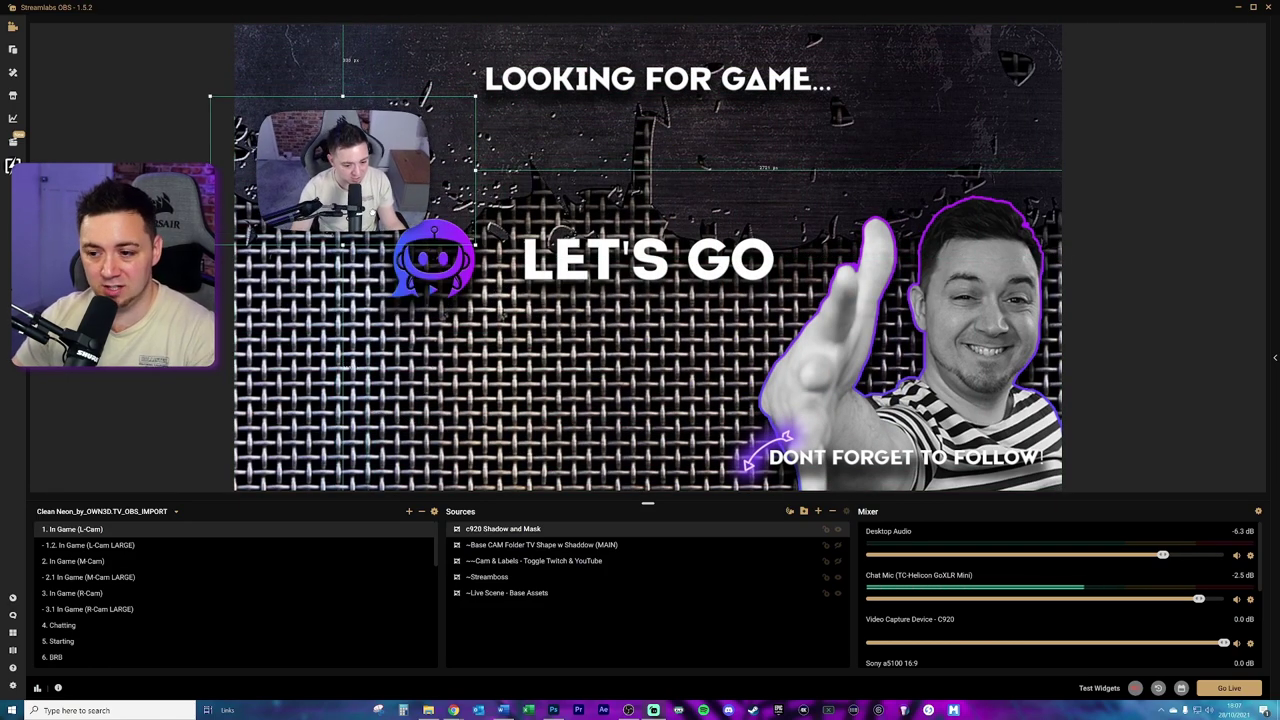